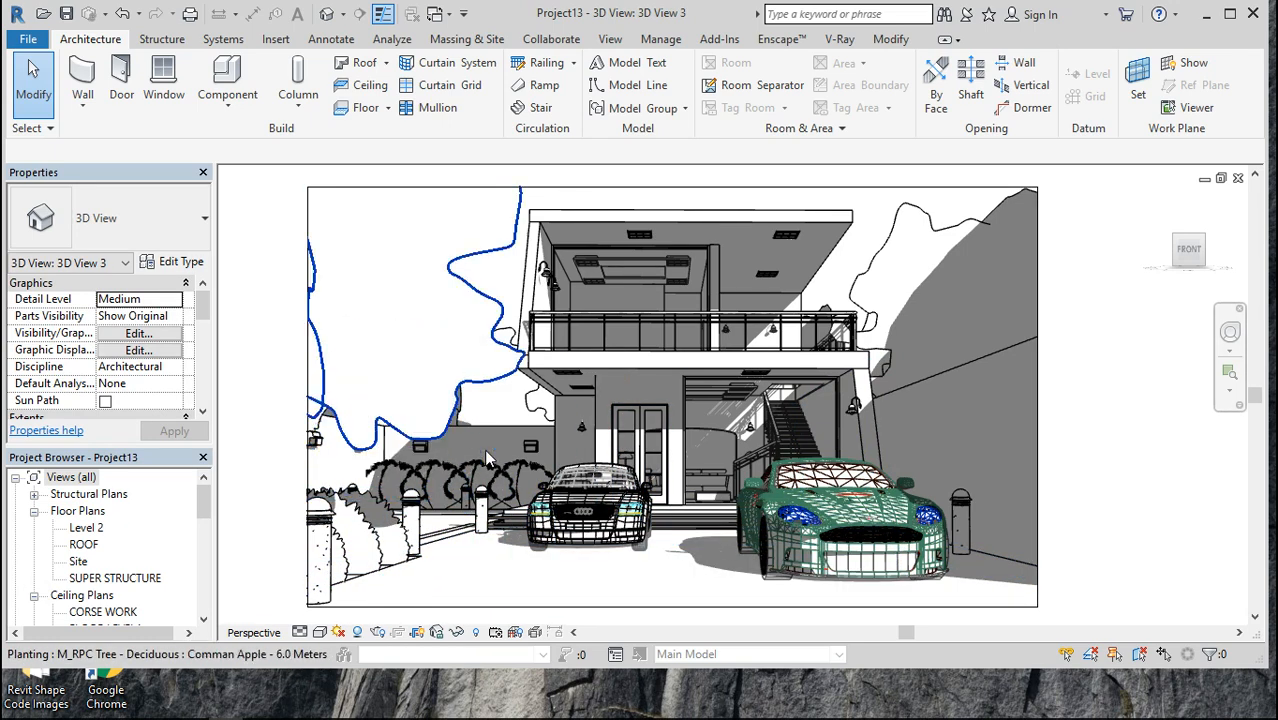
Clear any selection in the 3D View 3 perspective and maximize the Revit window.
{"action": "left_click", "coordinate": [585, 505]}
{"action": "key", "text": "Escape"}
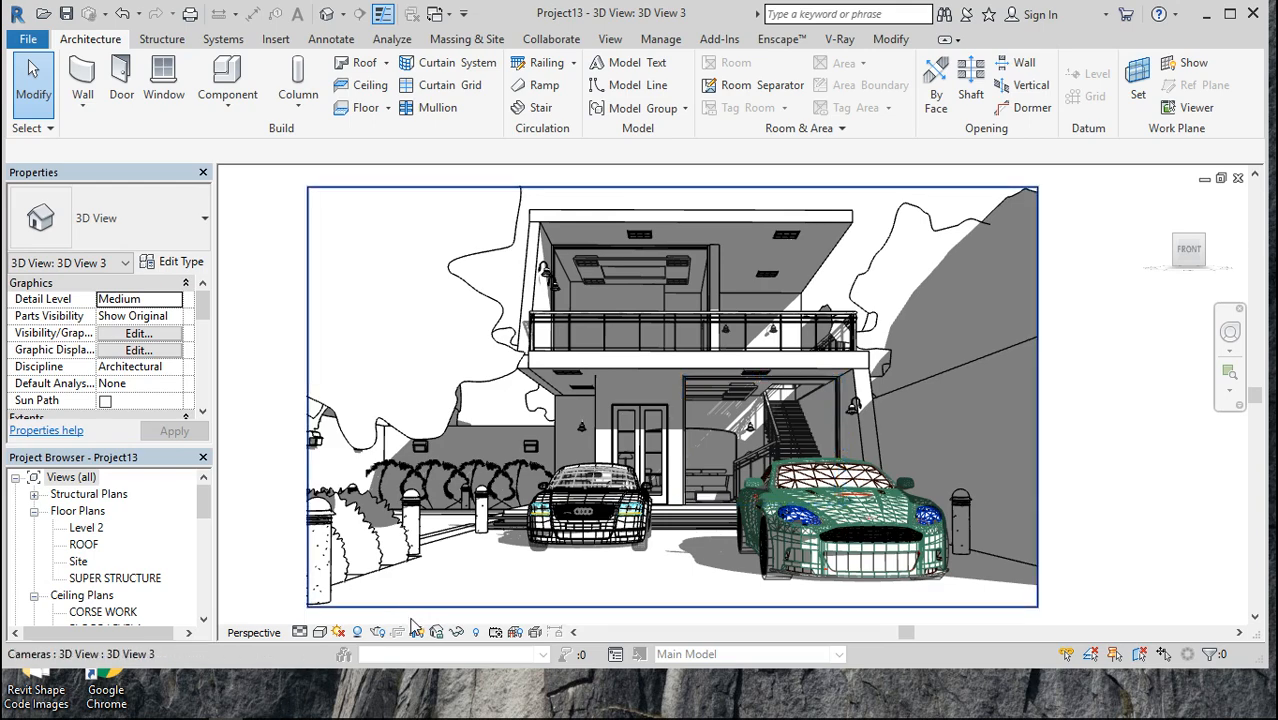
{"action": "left_click", "coordinate": [1230, 14]}
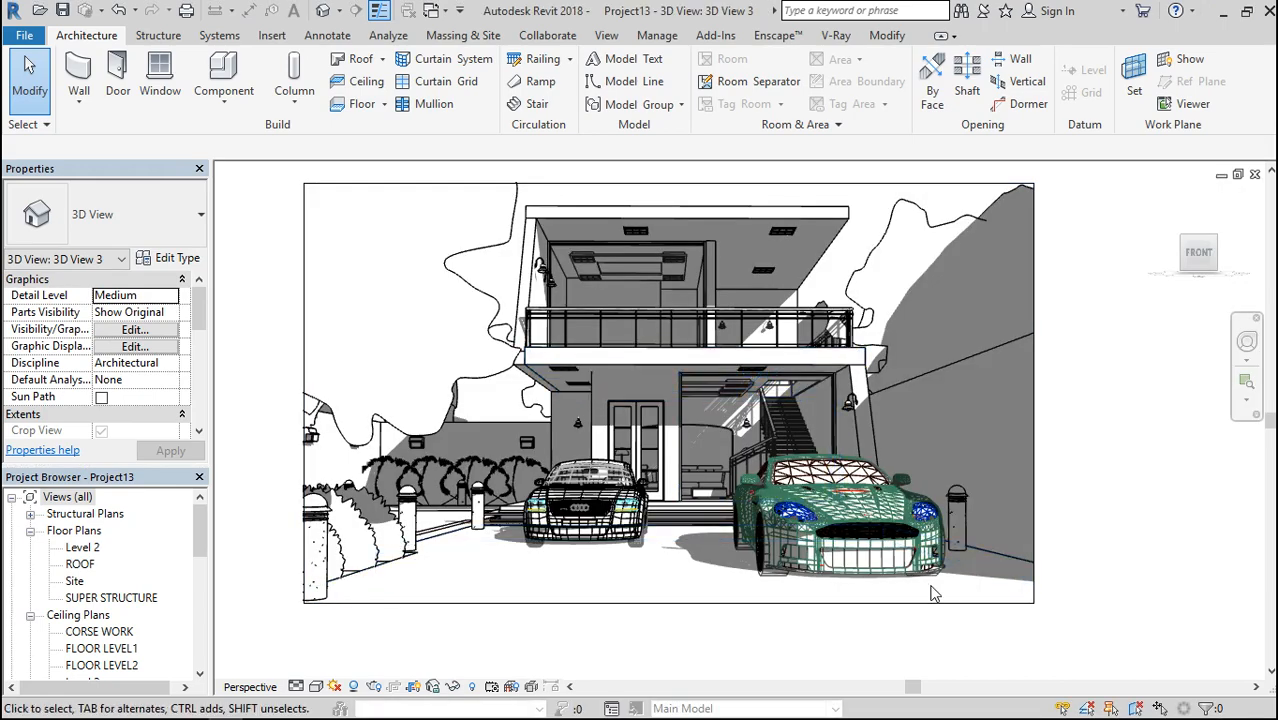
Examine the house facade, parked cars and surroundings in the 3D View 3 perspective.
{"action": "scroll", "coordinate": [931, 592], "scroll_direction": "down", "scroll_amount": 2}
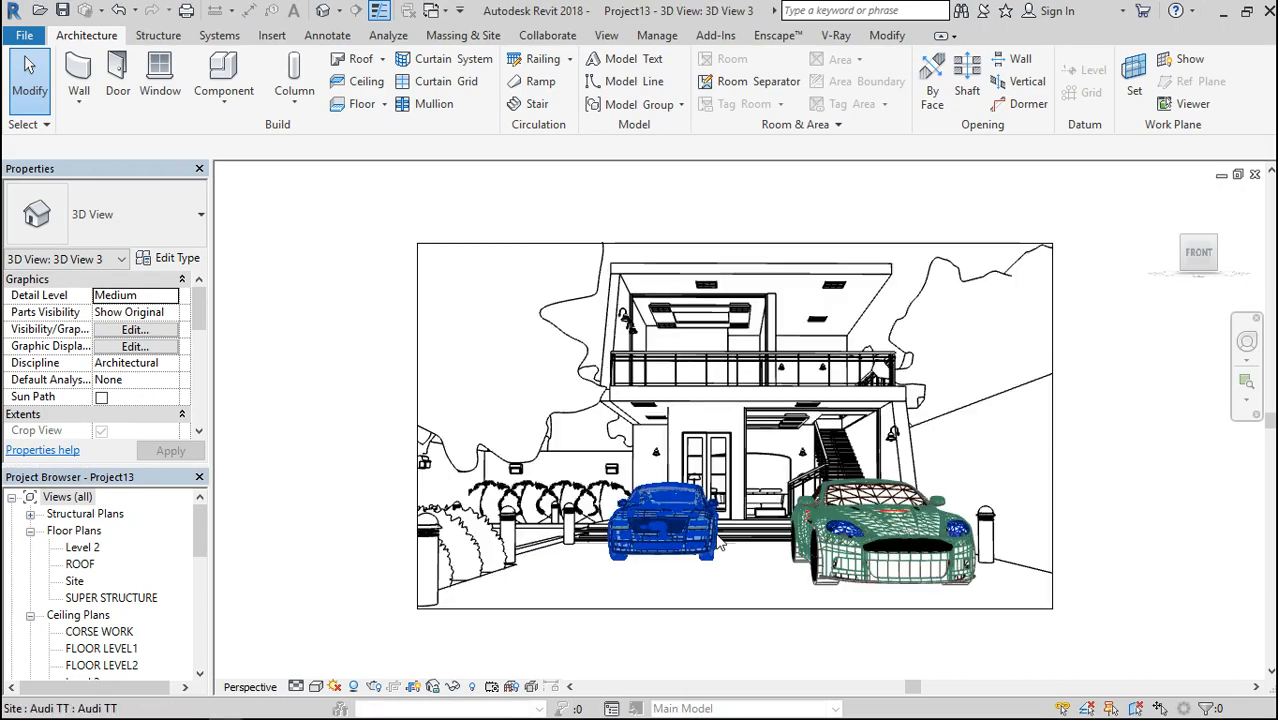
{"action": "scroll", "coordinate": [770, 430], "scroll_direction": "up", "scroll_amount": 2}
{"action": "scroll", "coordinate": [783, 419], "scroll_direction": "up", "scroll_amount": 1}
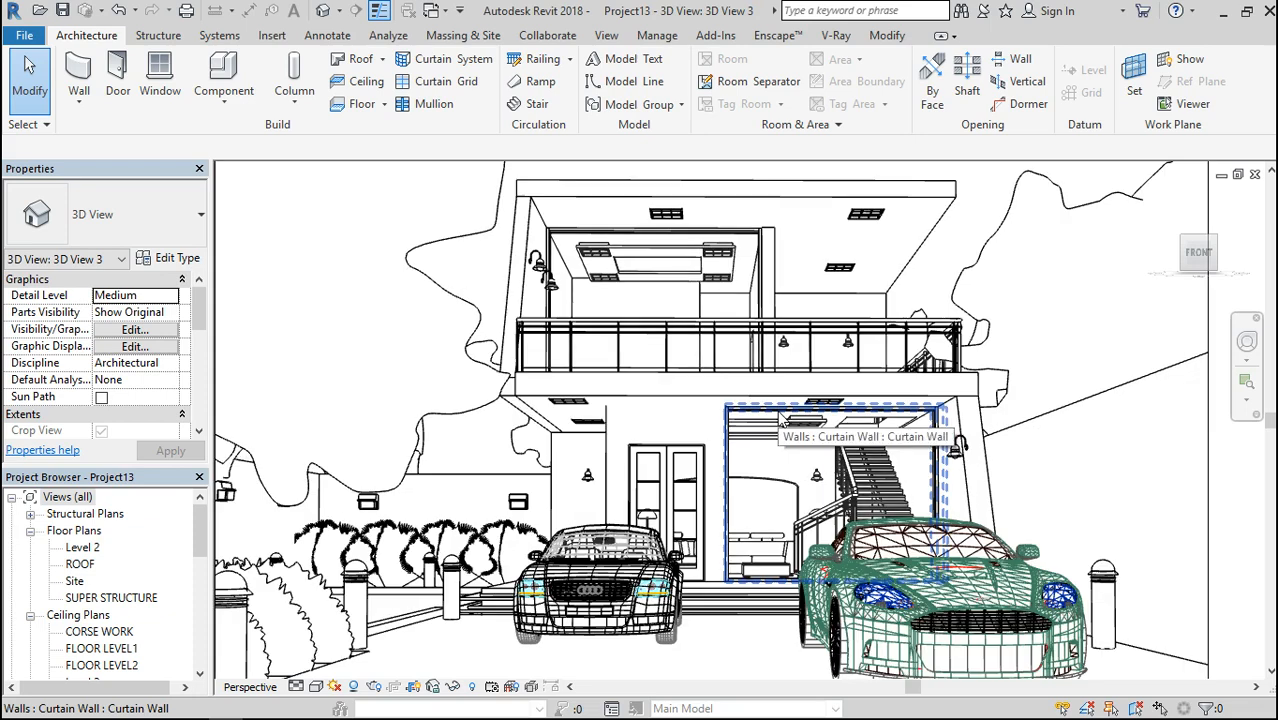
{"action": "scroll", "coordinate": [782, 420], "scroll_direction": "down", "scroll_amount": 1}
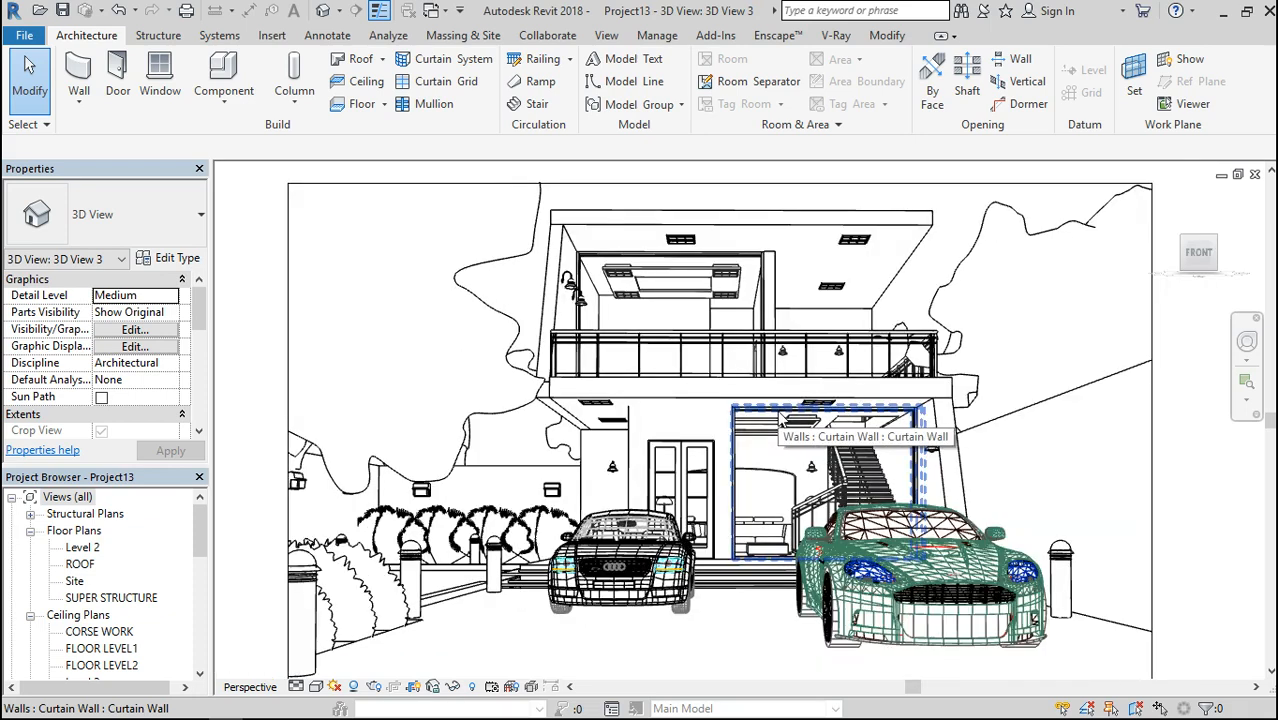
{"action": "scroll", "coordinate": [782, 420], "scroll_direction": "down", "scroll_amount": 1}
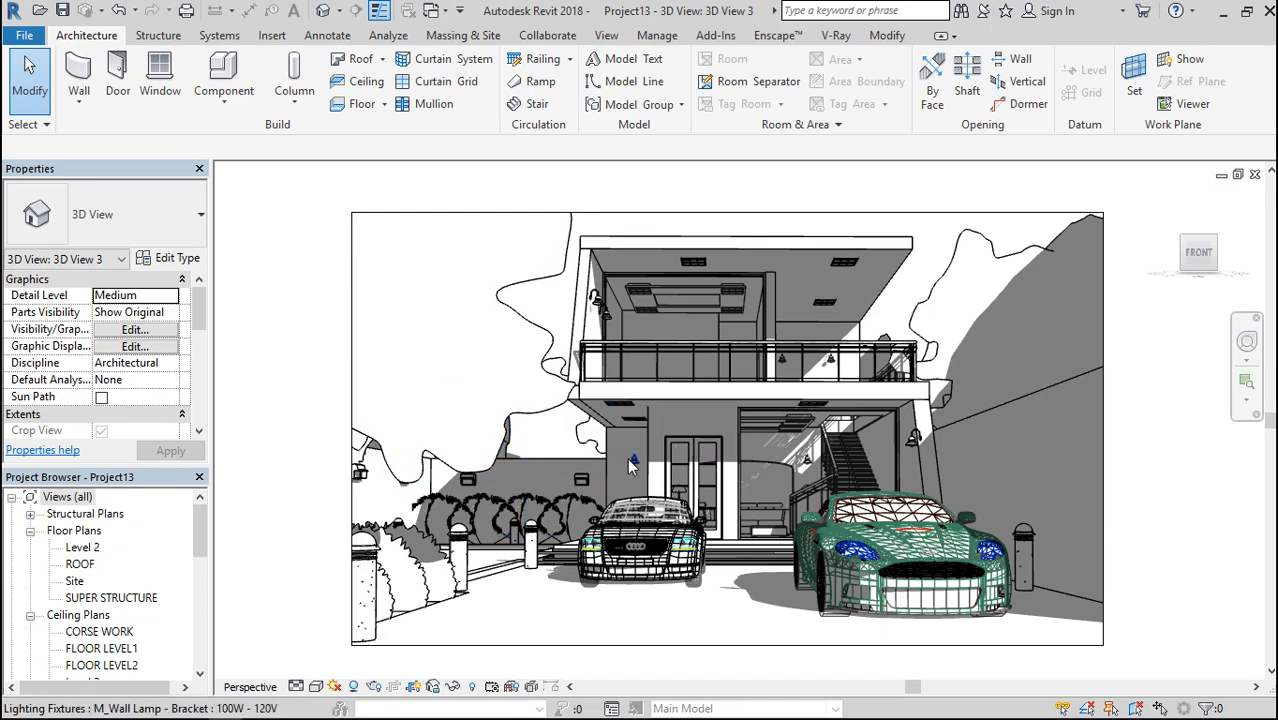
{"action": "scroll", "coordinate": [630, 465], "scroll_direction": "down", "scroll_amount": 1}
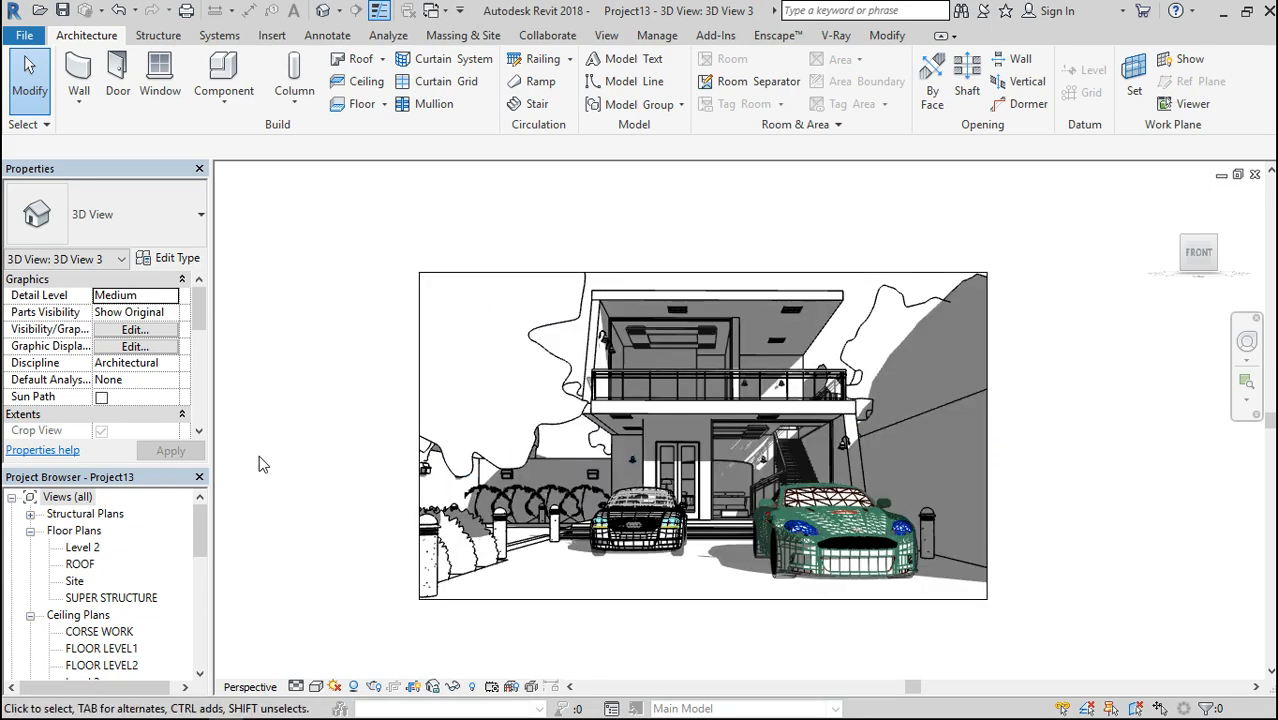
{"action": "scroll", "coordinate": [1218, 469], "scroll_direction": "down", "scroll_amount": 1}
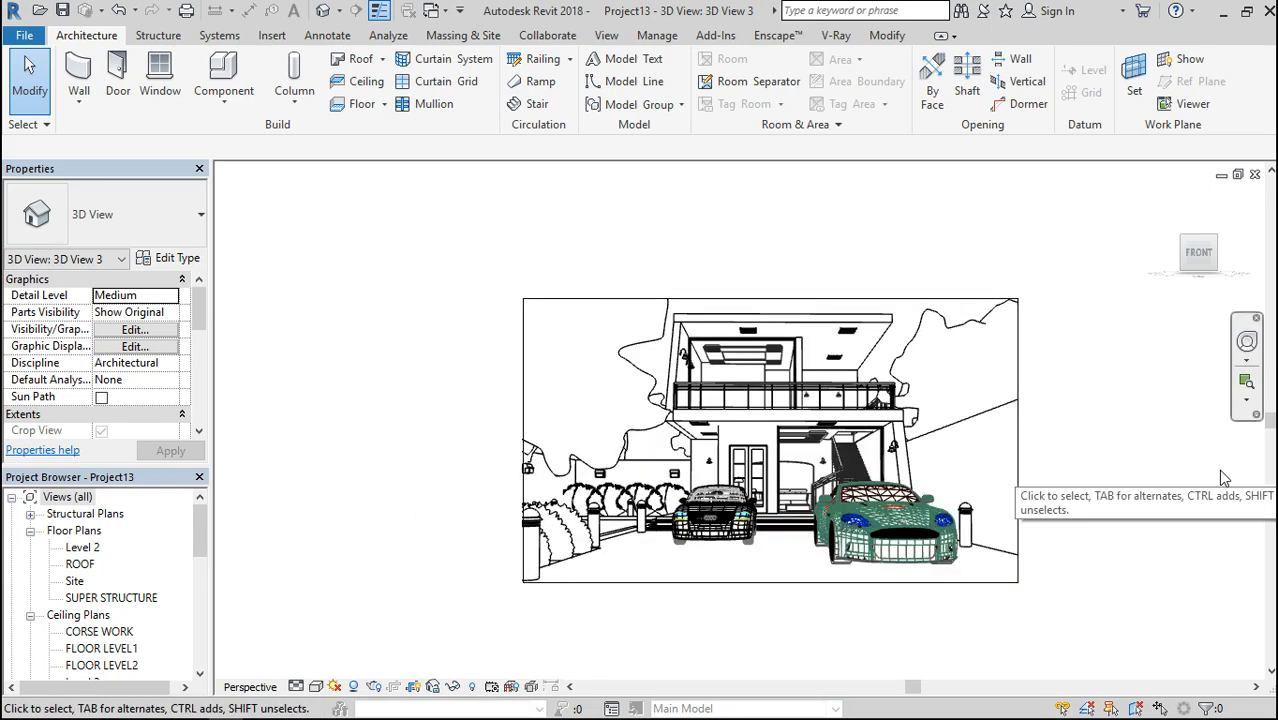
{"action": "scroll", "coordinate": [1220, 476], "scroll_direction": "down", "scroll_amount": 1}
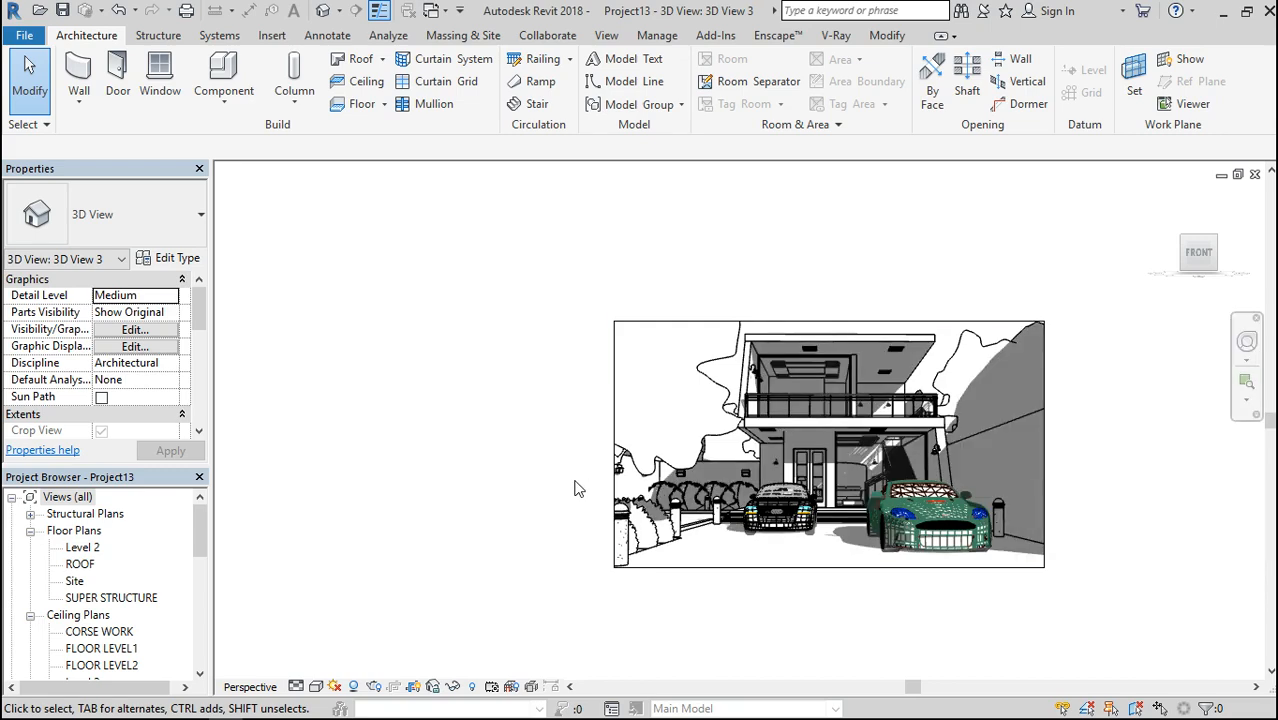
{"action": "scroll", "coordinate": [577, 489], "scroll_direction": "up", "scroll_amount": 1}
{"action": "scroll", "coordinate": [522, 440], "scroll_direction": "up", "scroll_amount": 1}
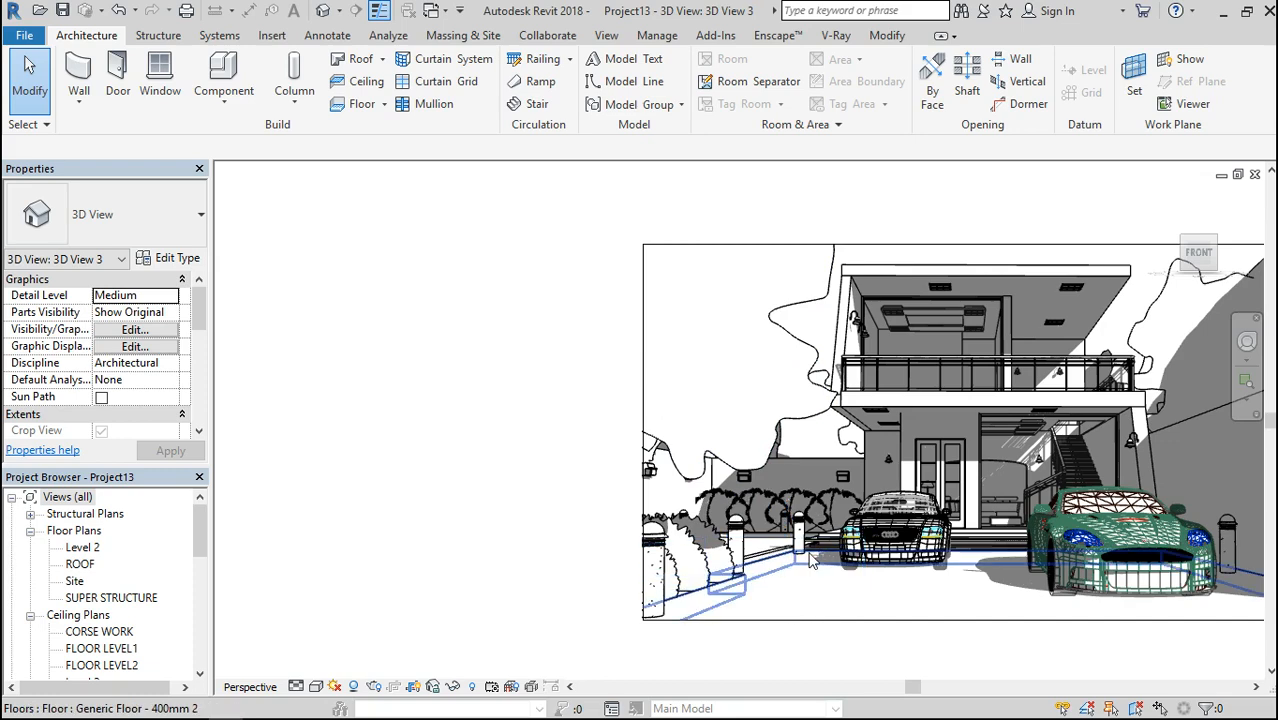
Review the material categories in the V-Ray Asset Editor library, from Bricks to Wood & Laminate, and close the editor.
{"action": "left_click", "coordinate": [835, 36]}
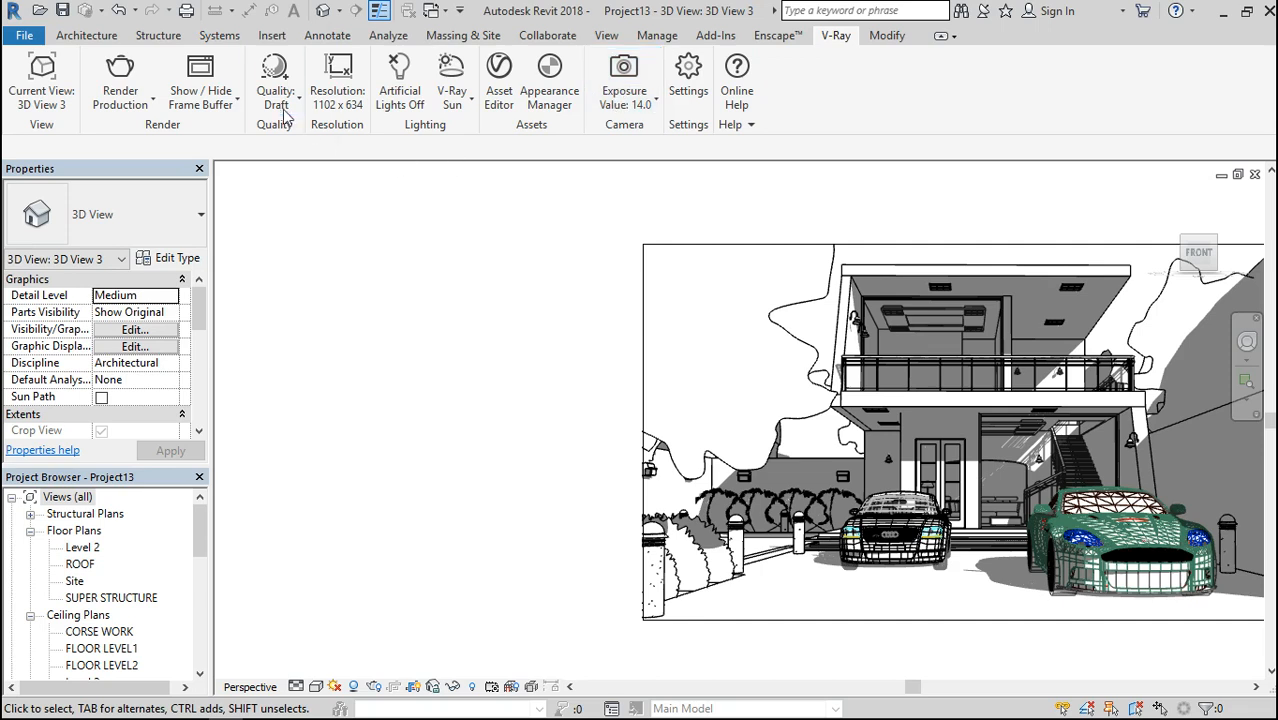
{"action": "left_click", "coordinate": [503, 104]}
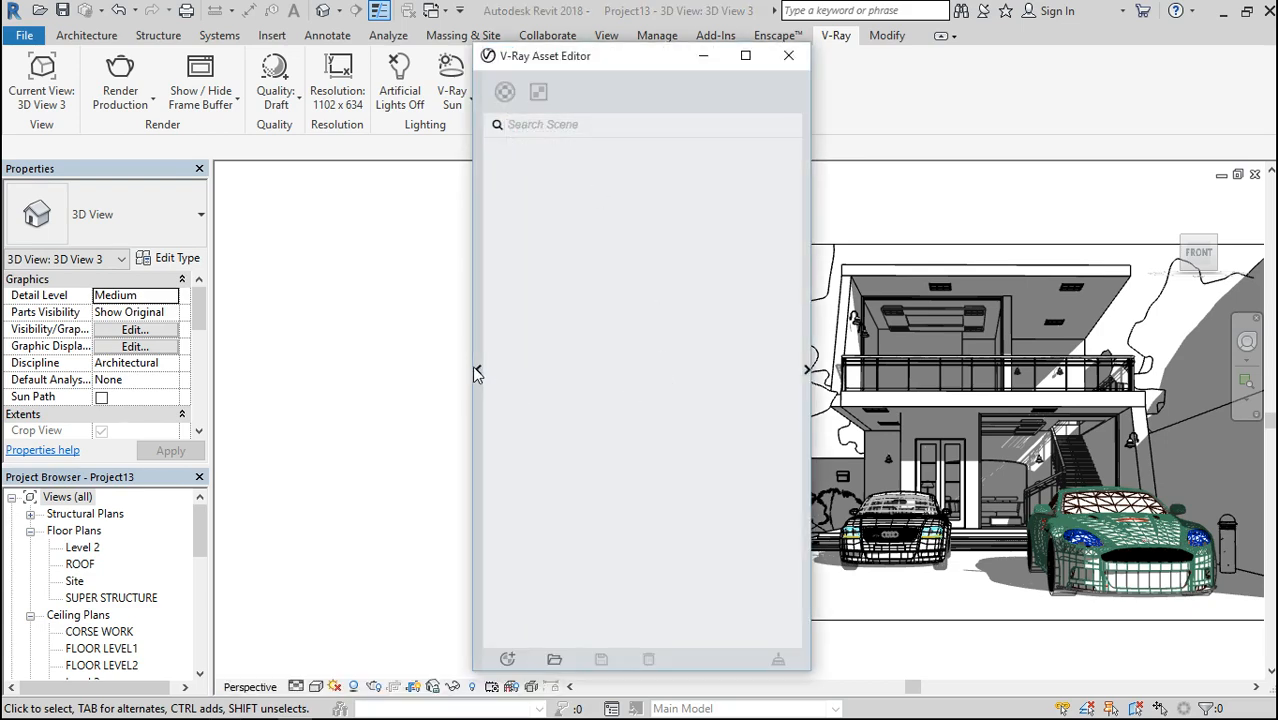
{"action": "left_click", "coordinate": [477, 370]}
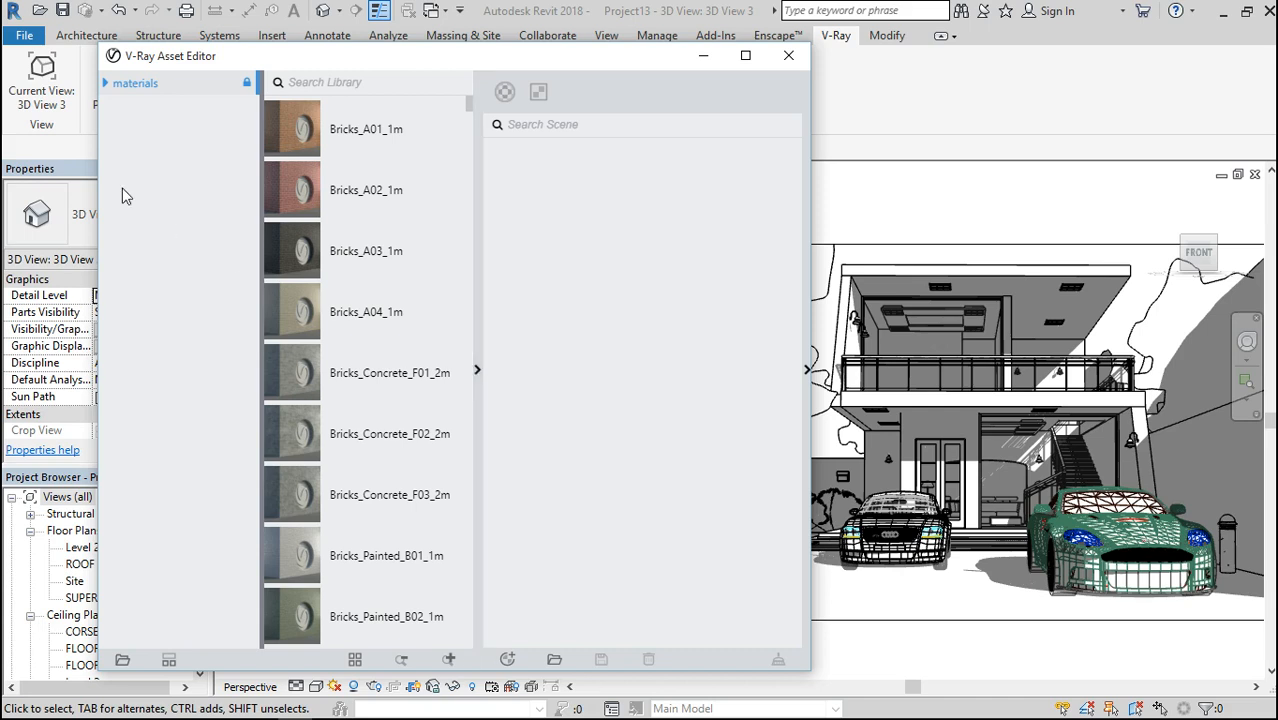
{"action": "left_click", "coordinate": [106, 84]}
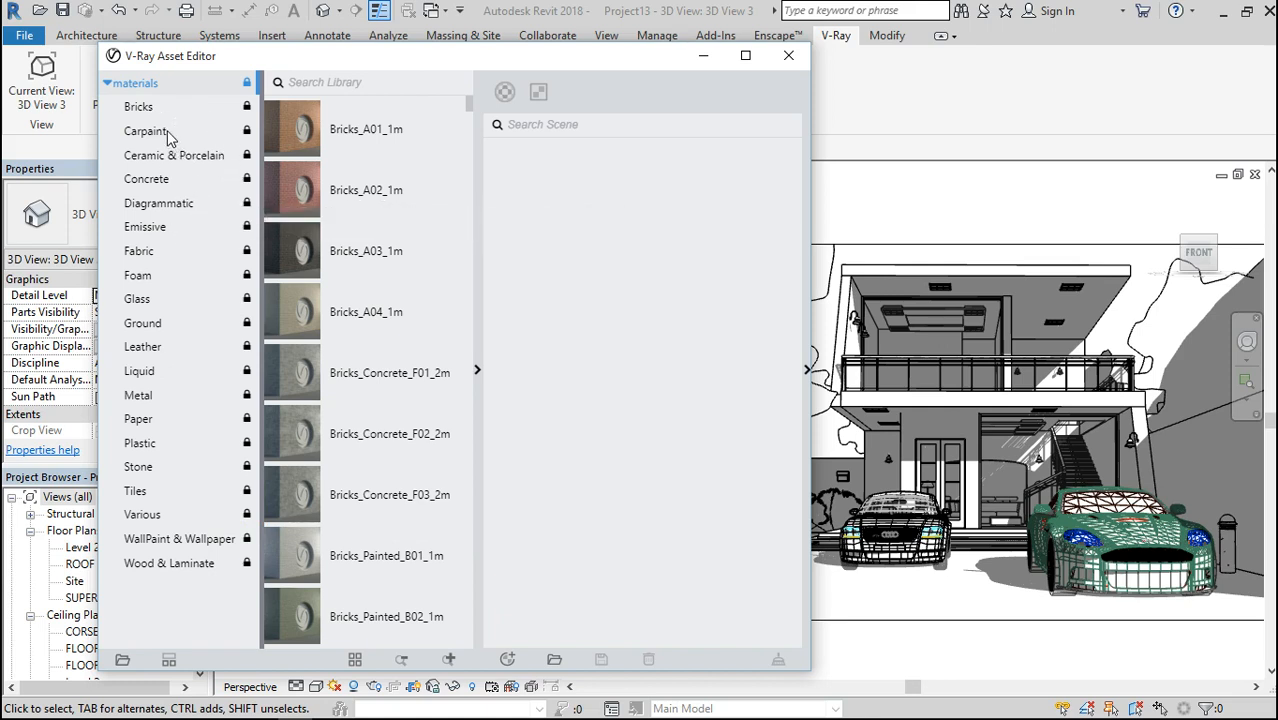
{"action": "left_click", "coordinate": [790, 54]}
Set 3D View 3 as the active view for V-Ray rendering.
{"action": "left_click", "coordinate": [60, 108]}
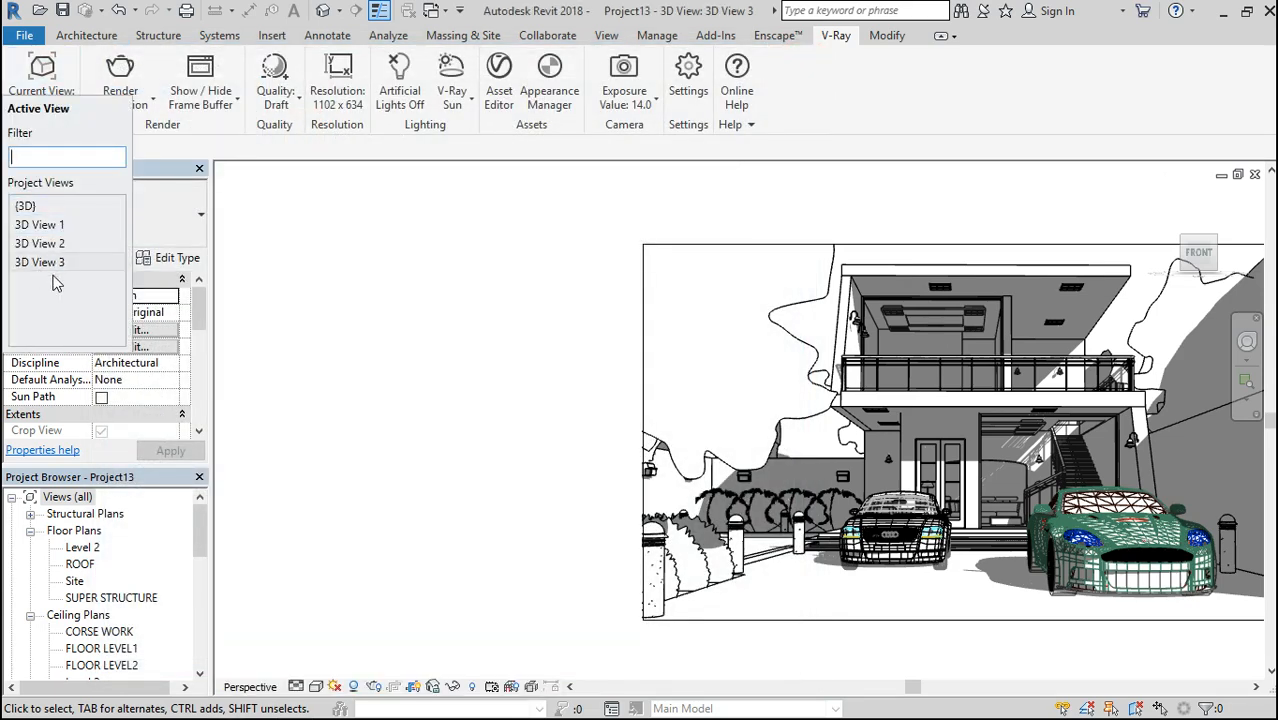
{"action": "left_click", "coordinate": [184, 264]}
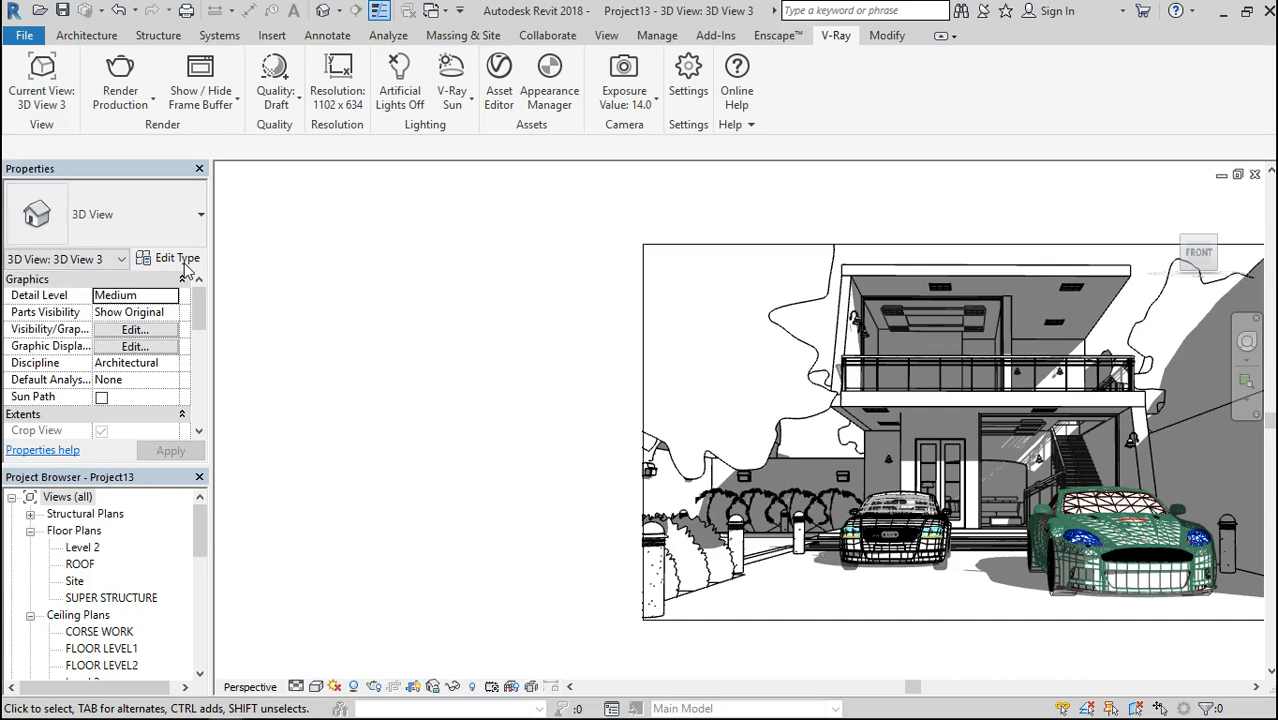
{"action": "left_click", "coordinate": [40, 103]}
{"action": "left_click", "coordinate": [44, 262]}
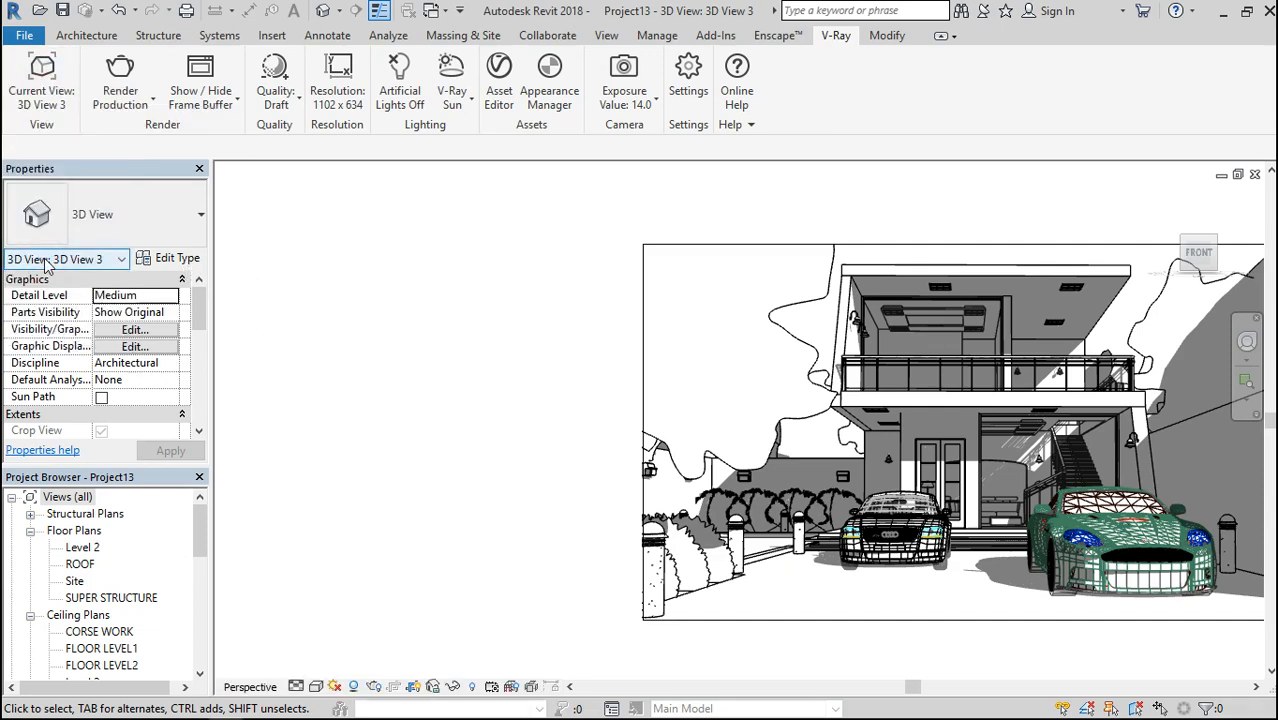
Review the V-Ray render modes, quality presets and output resolution settings without changing them.
{"action": "left_click", "coordinate": [121, 100]}
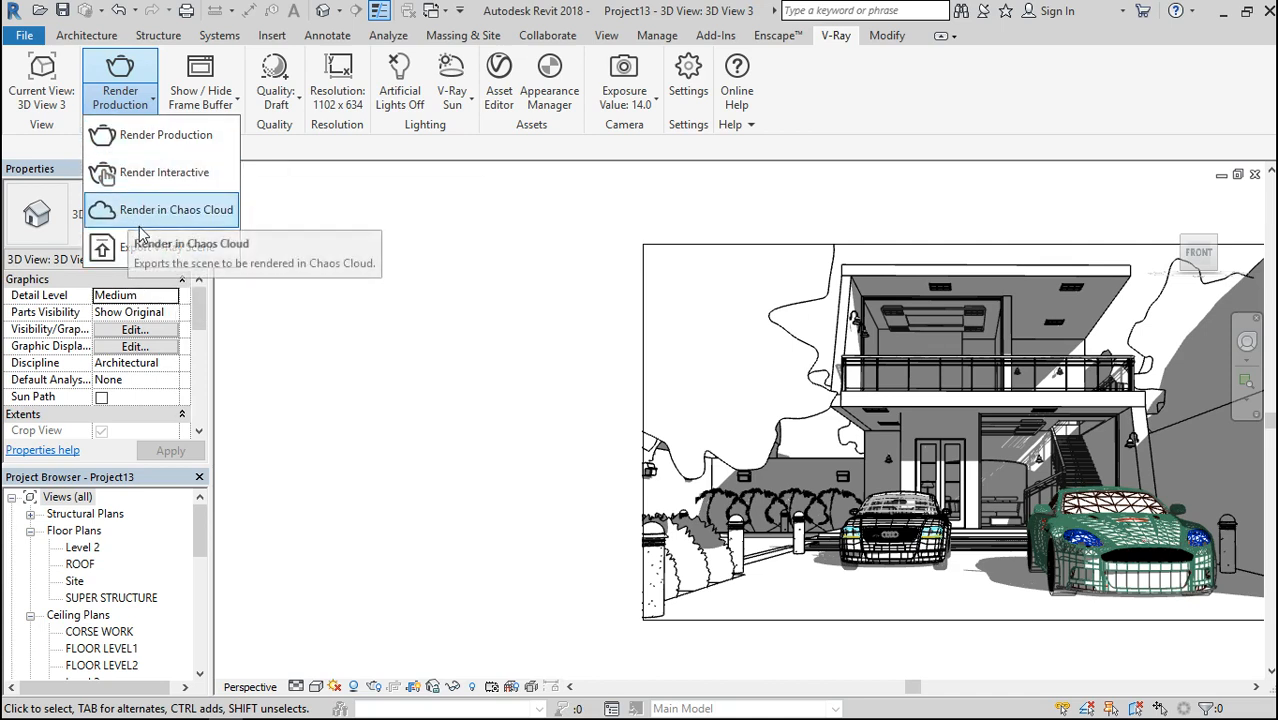
{"action": "left_click", "coordinate": [278, 104]}
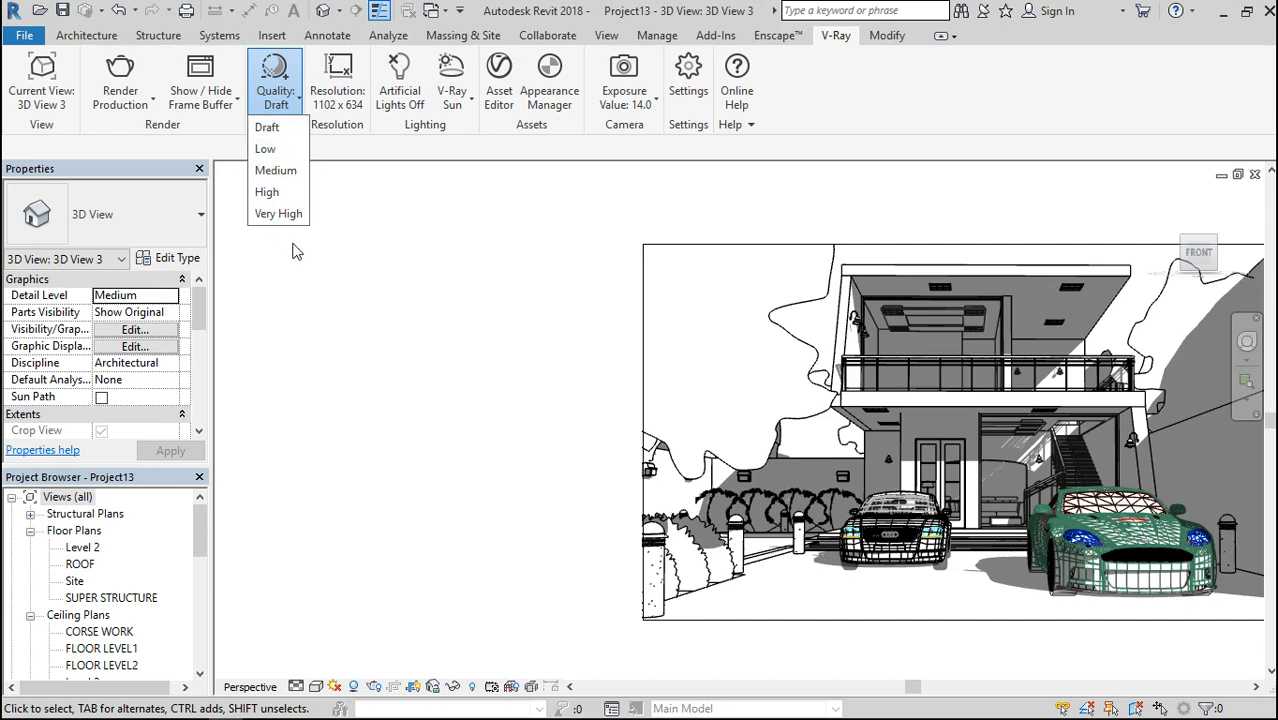
{"action": "left_click", "coordinate": [265, 619]}
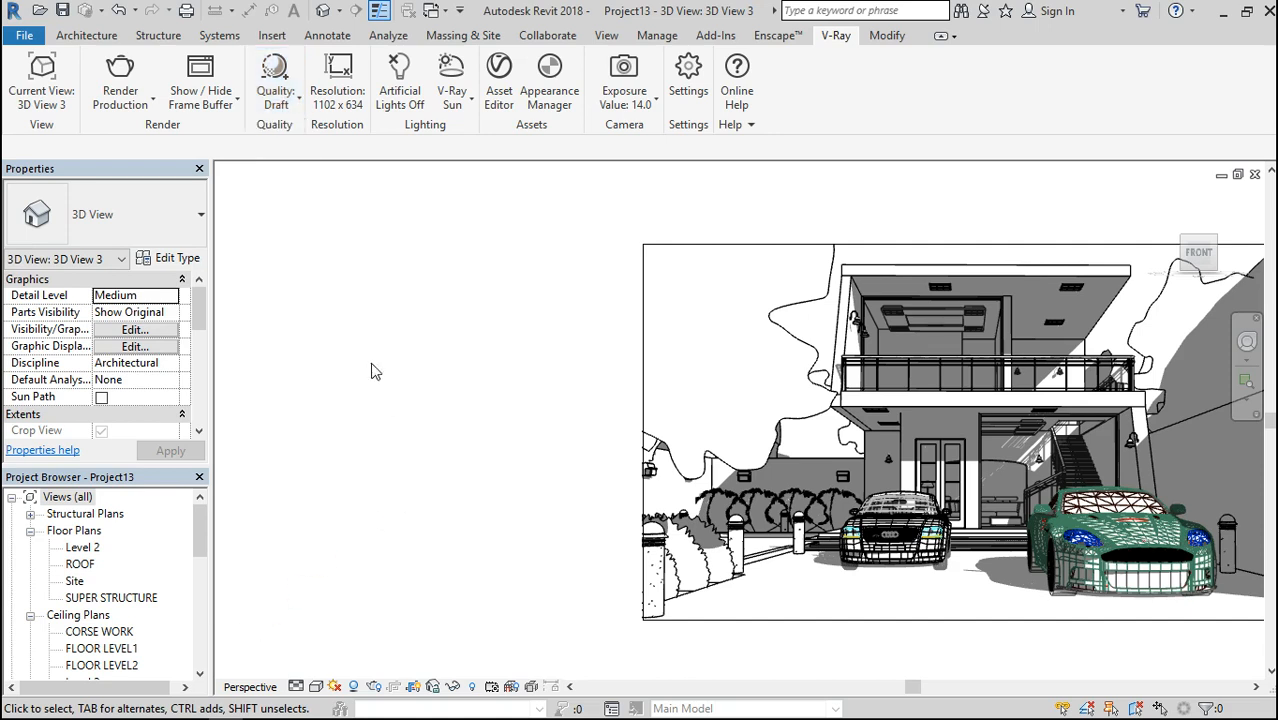
{"action": "left_click", "coordinate": [343, 112]}
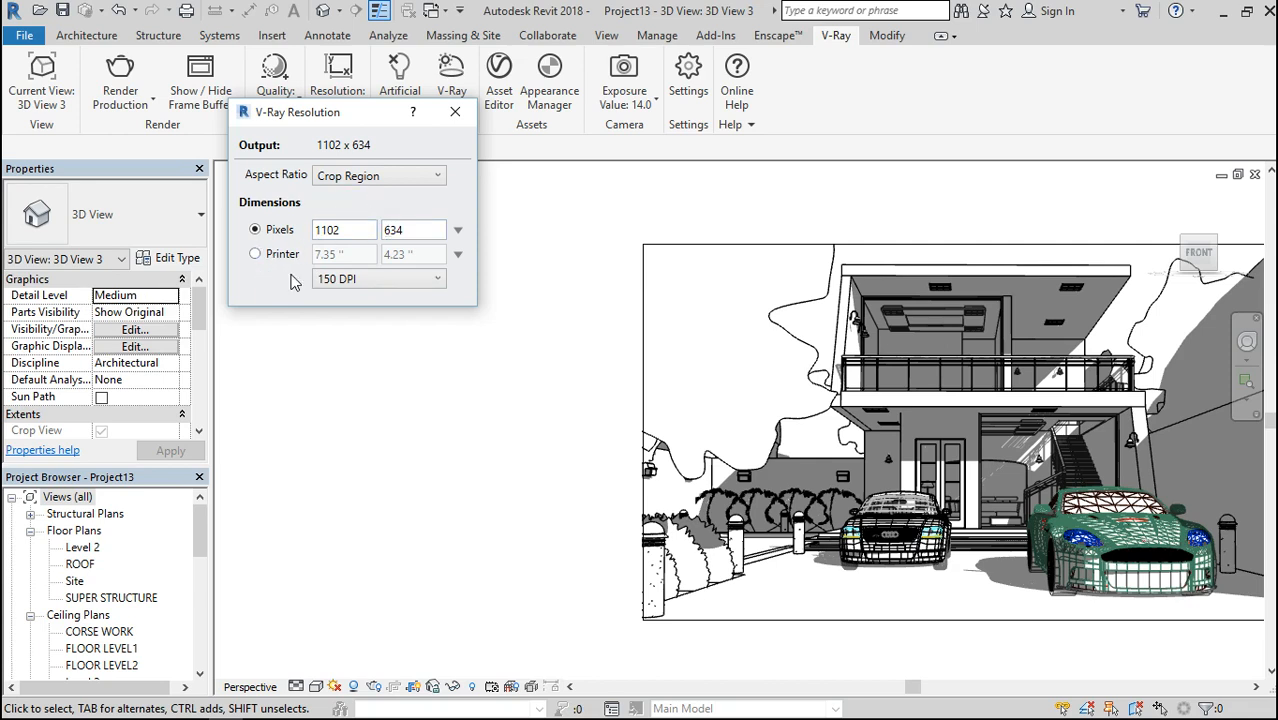
{"action": "left_click", "coordinate": [458, 119]}
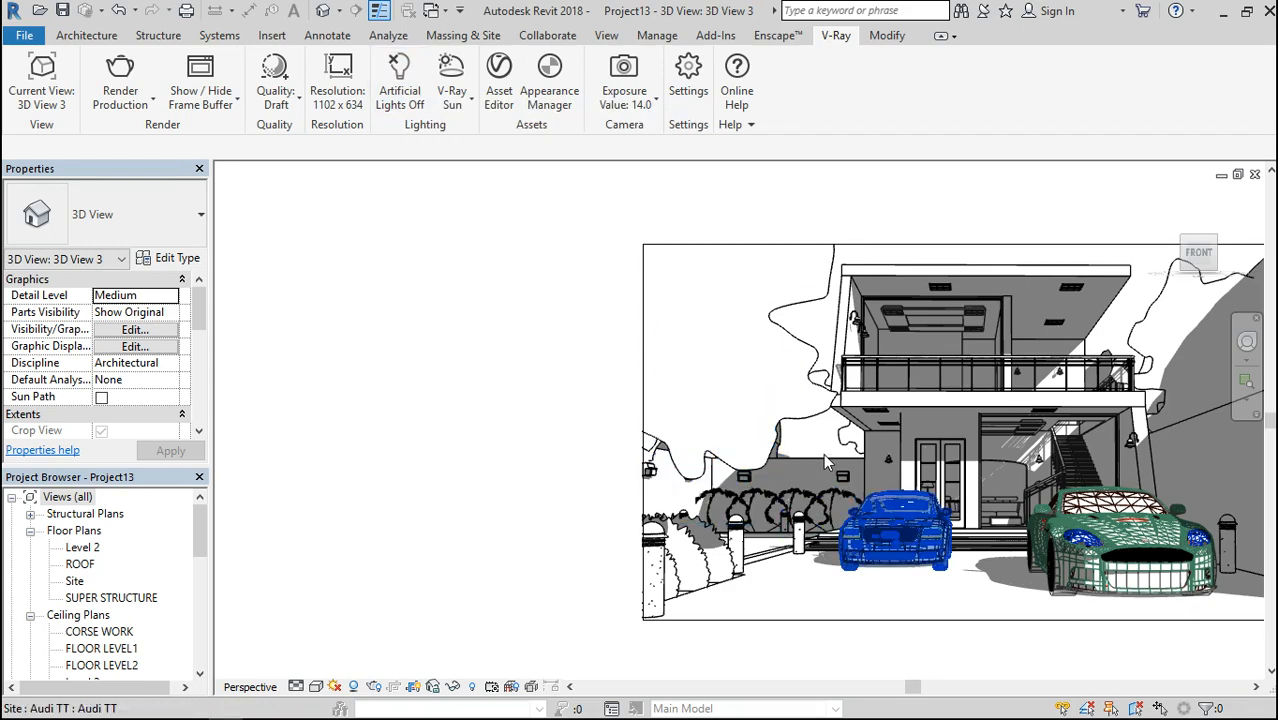
Turn on V-Ray artificial lights and review the environment lighting choices, including Dome Light.
{"action": "left_click", "coordinate": [405, 80]}
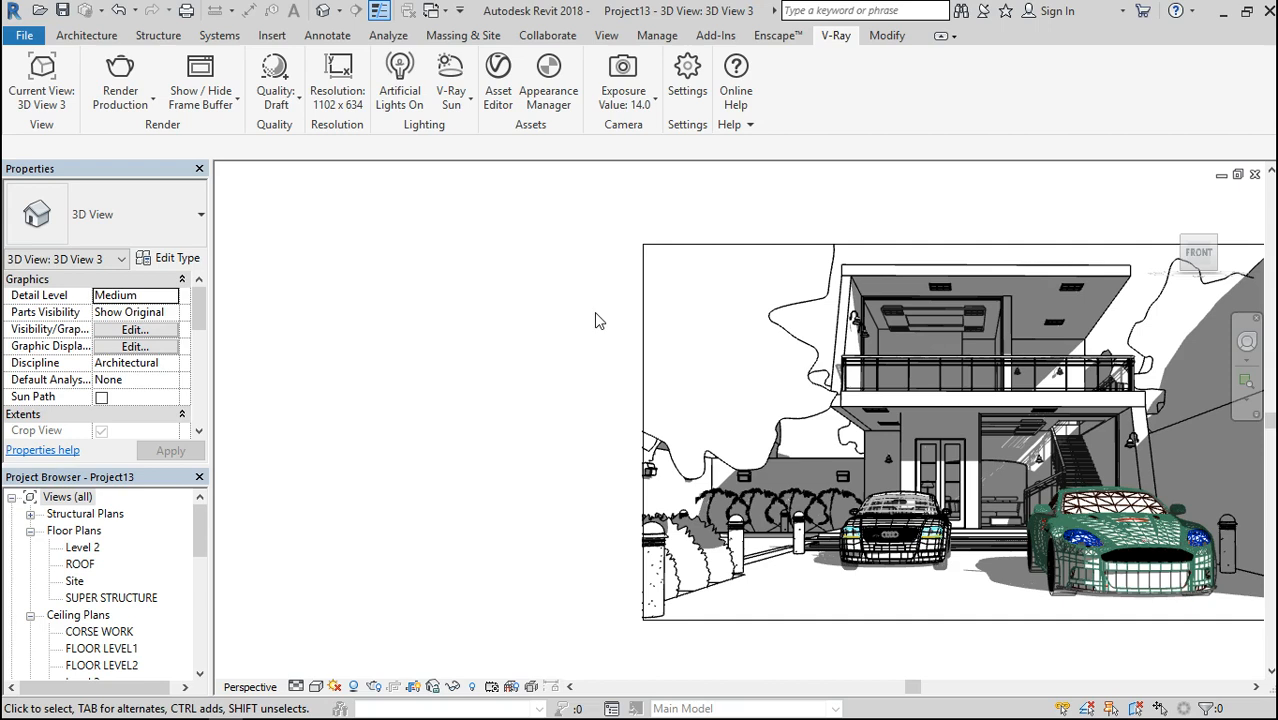
{"action": "left_click", "coordinate": [452, 104]}
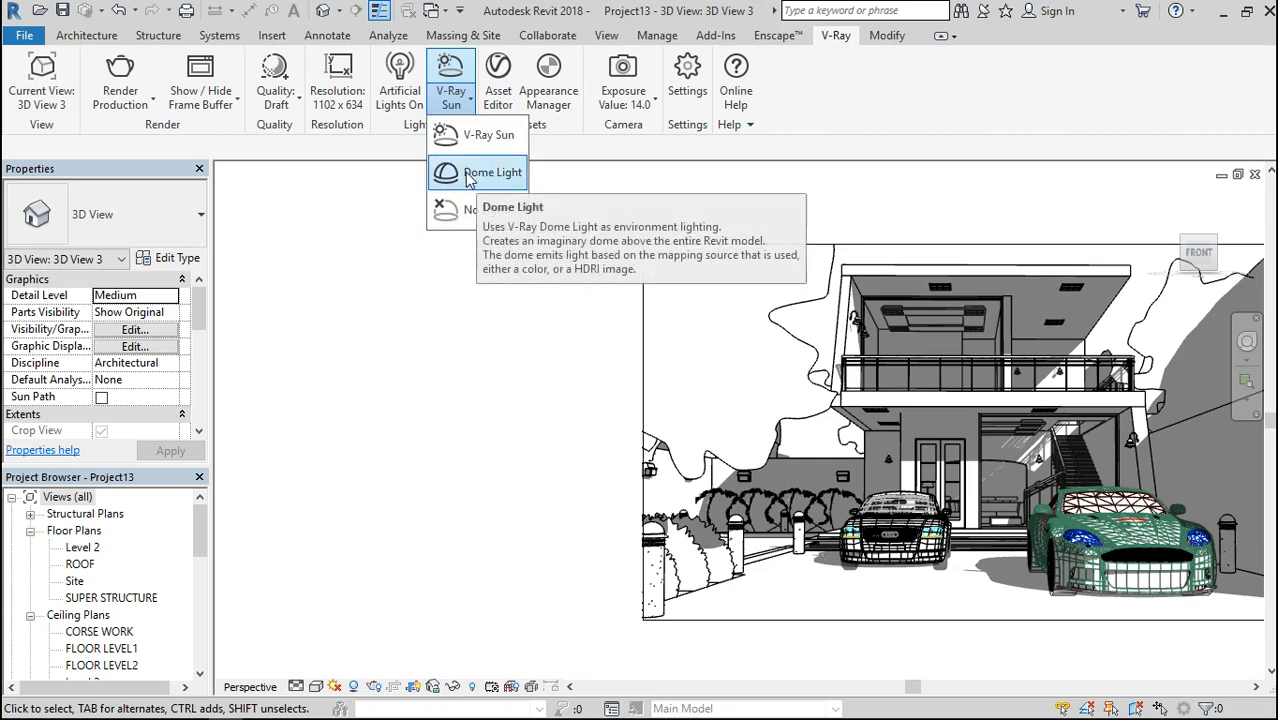
{"action": "left_click", "coordinate": [434, 286]}
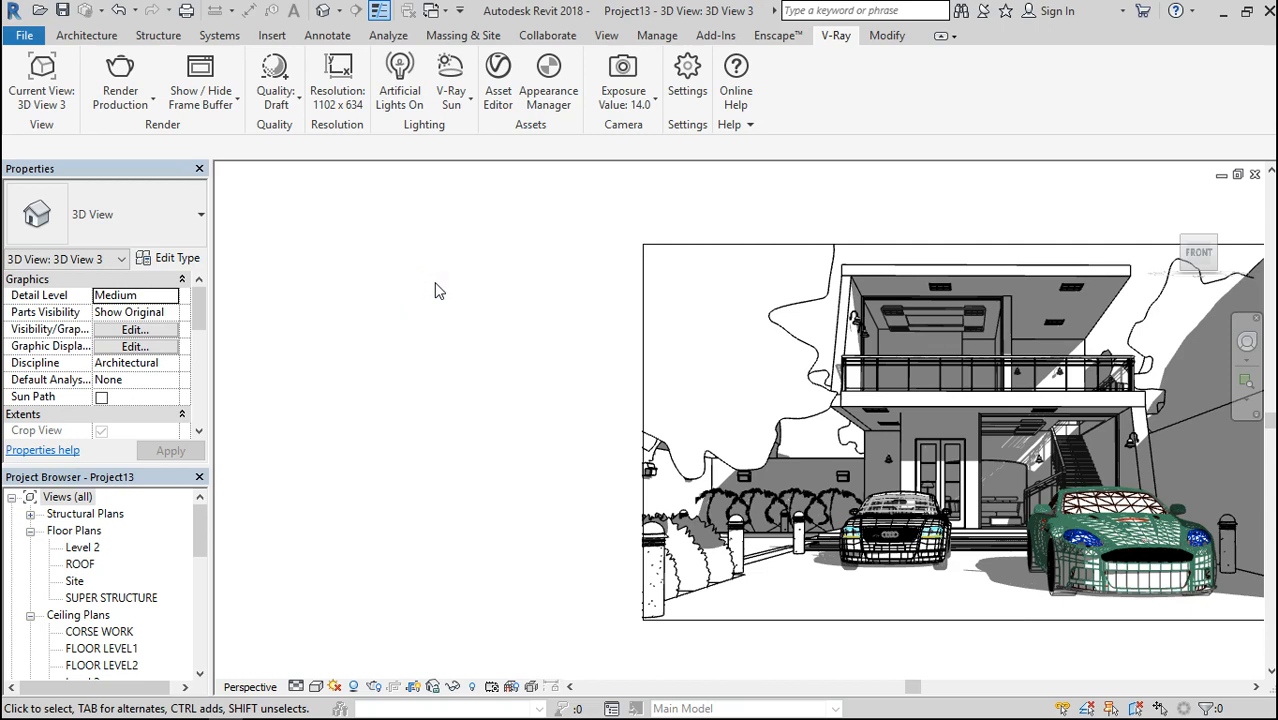
In the V-Ray Appearance Manager, enable Artificial Lights Overrides, include emissive materials, and set the global light intensity to 10.
{"action": "left_click", "coordinate": [557, 112]}
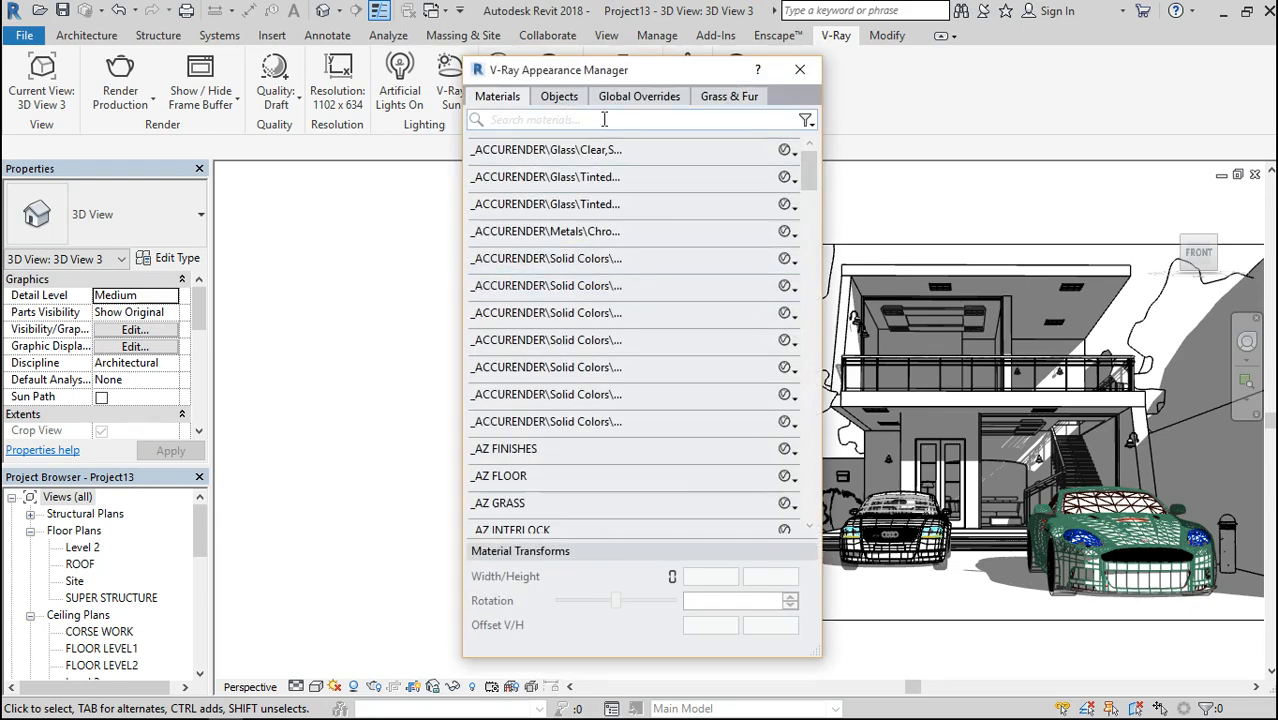
{"action": "left_click", "coordinate": [572, 98]}
{"action": "left_click", "coordinate": [638, 98]}
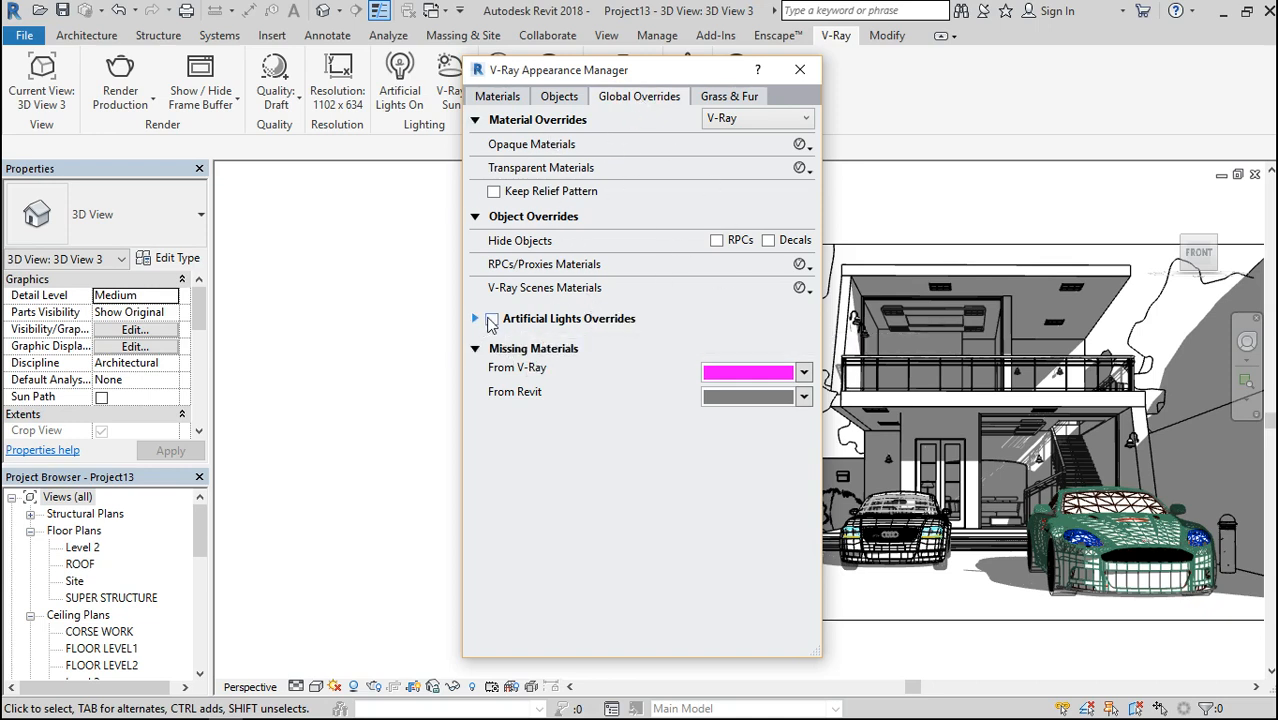
{"action": "left_click", "coordinate": [492, 318]}
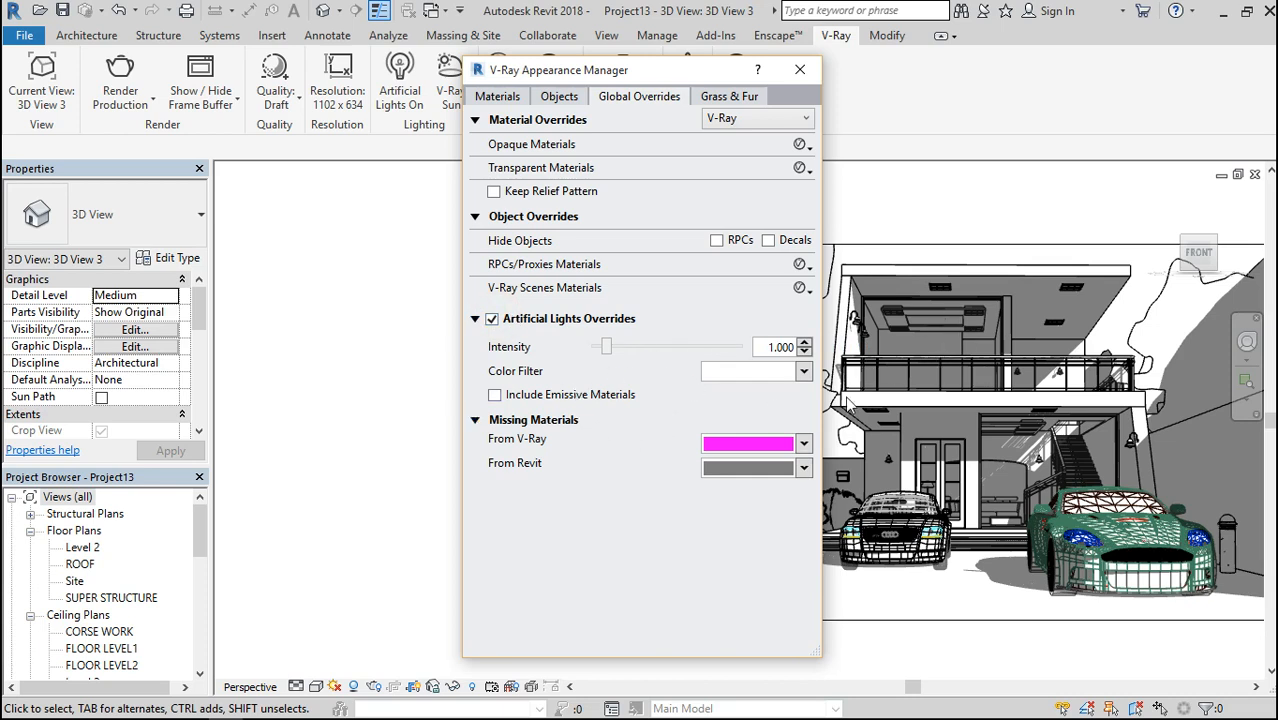
{"action": "left_click", "coordinate": [494, 395]}
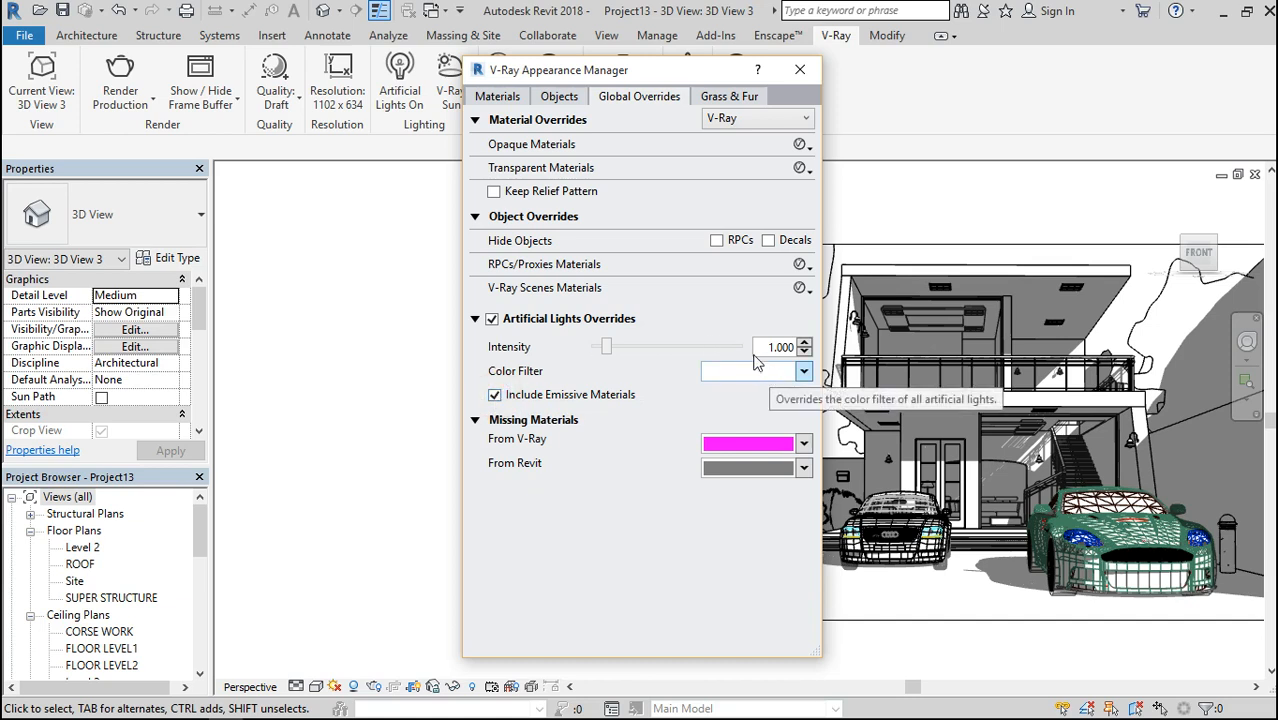
{"action": "left_click_drag", "start_coordinate": [607, 347], "coordinate": [743, 347]}
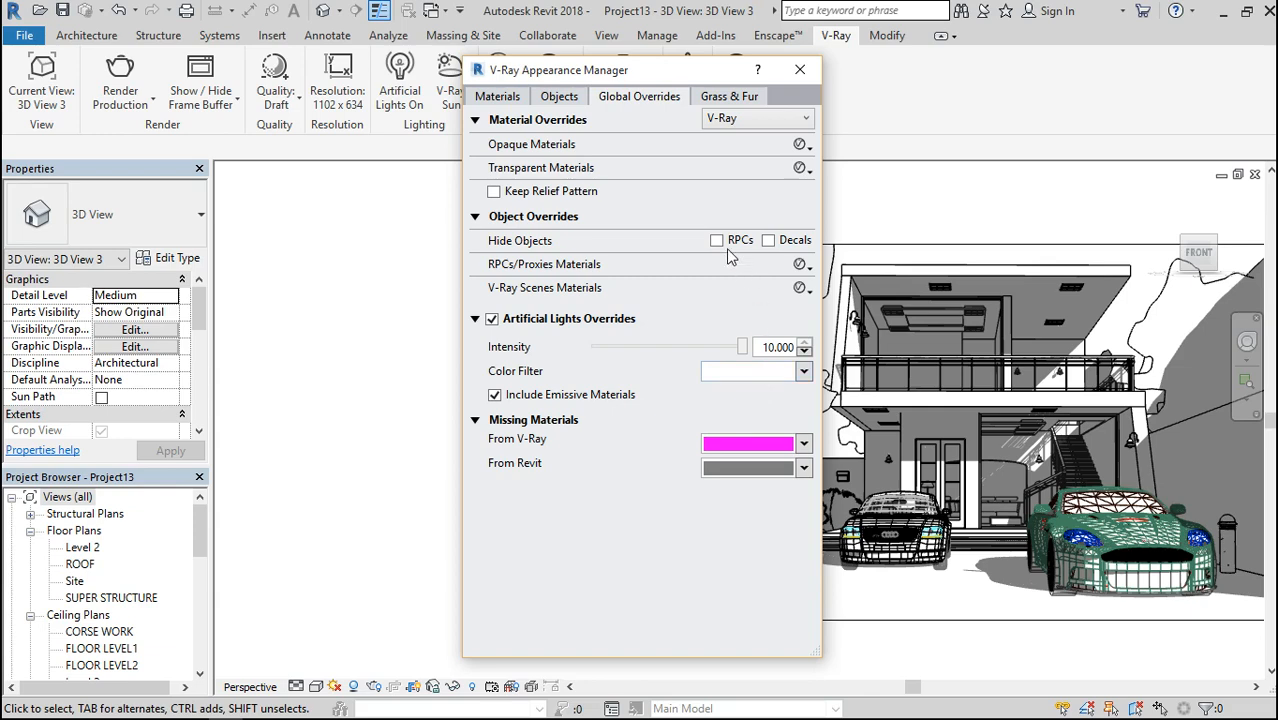
Add V-Ray fur/grass to the _AZ GRASS material with its default settings and close the Appearance Manager.
{"action": "left_click", "coordinate": [562, 99]}
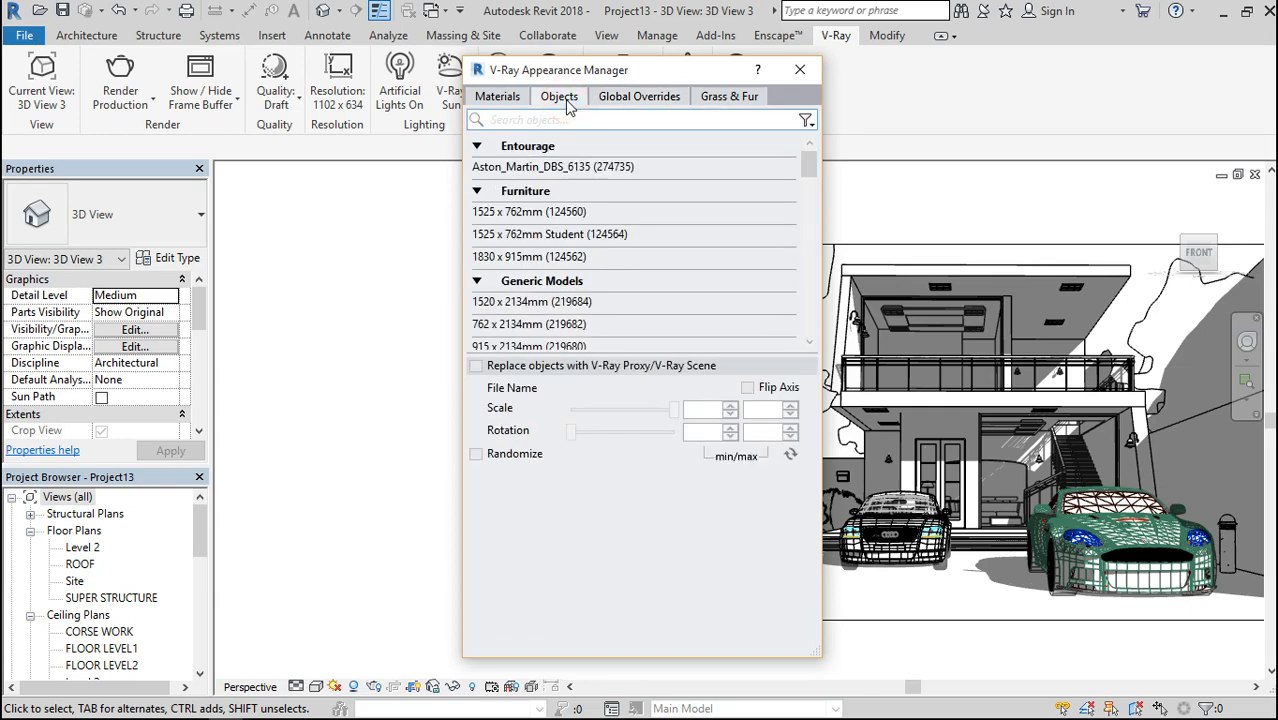
{"action": "left_click", "coordinate": [500, 97]}
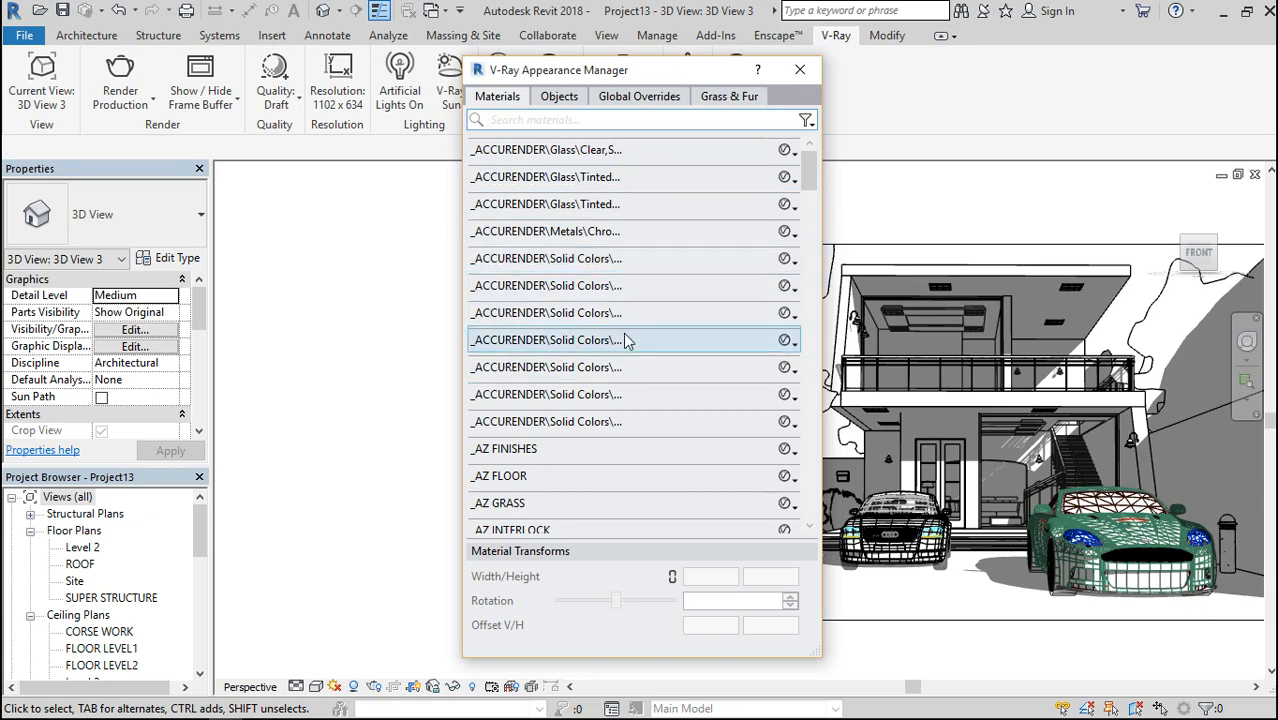
{"action": "left_click", "coordinate": [726, 98]}
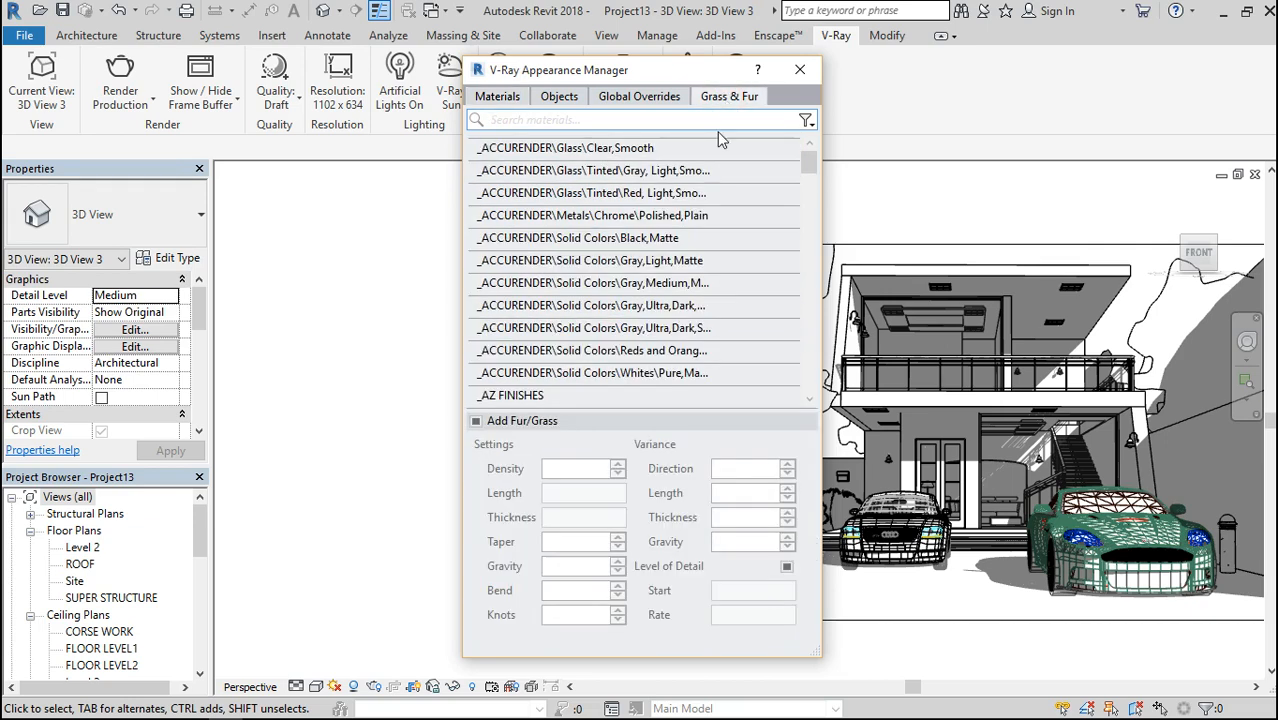
{"action": "scroll", "coordinate": [585, 302], "scroll_direction": "down", "scroll_amount": 2}
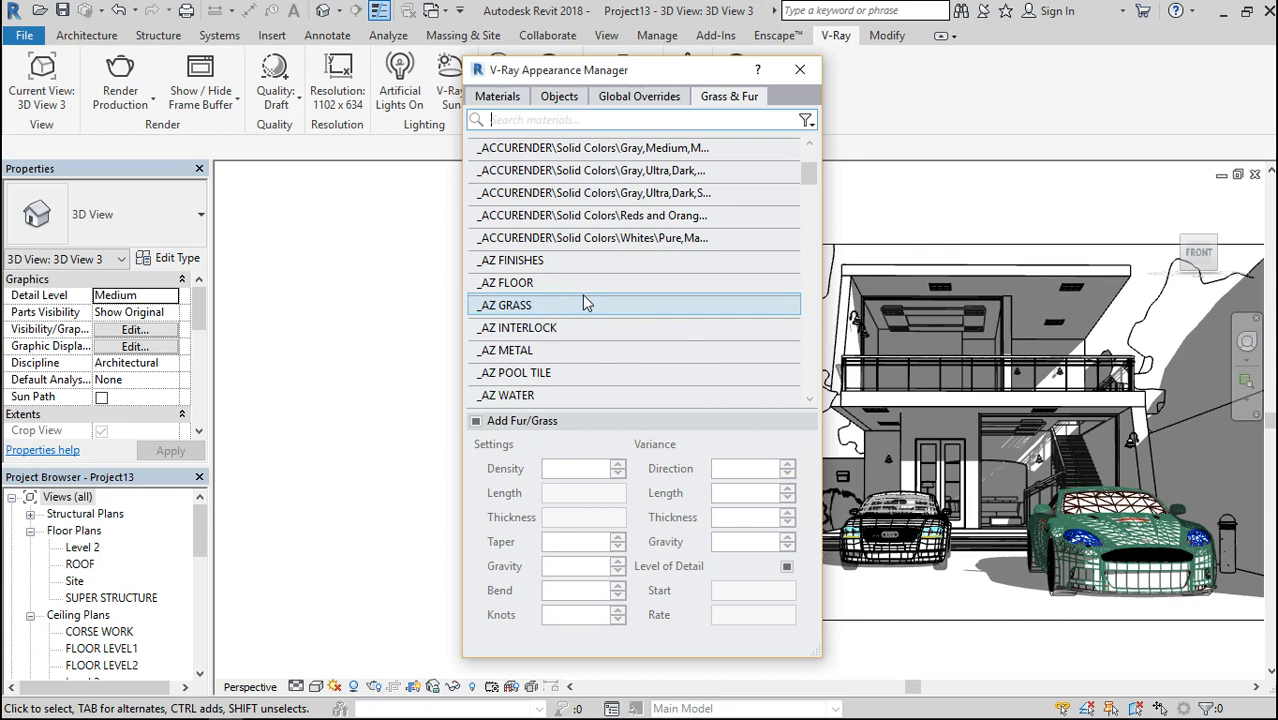
{"action": "left_click", "coordinate": [540, 305]}
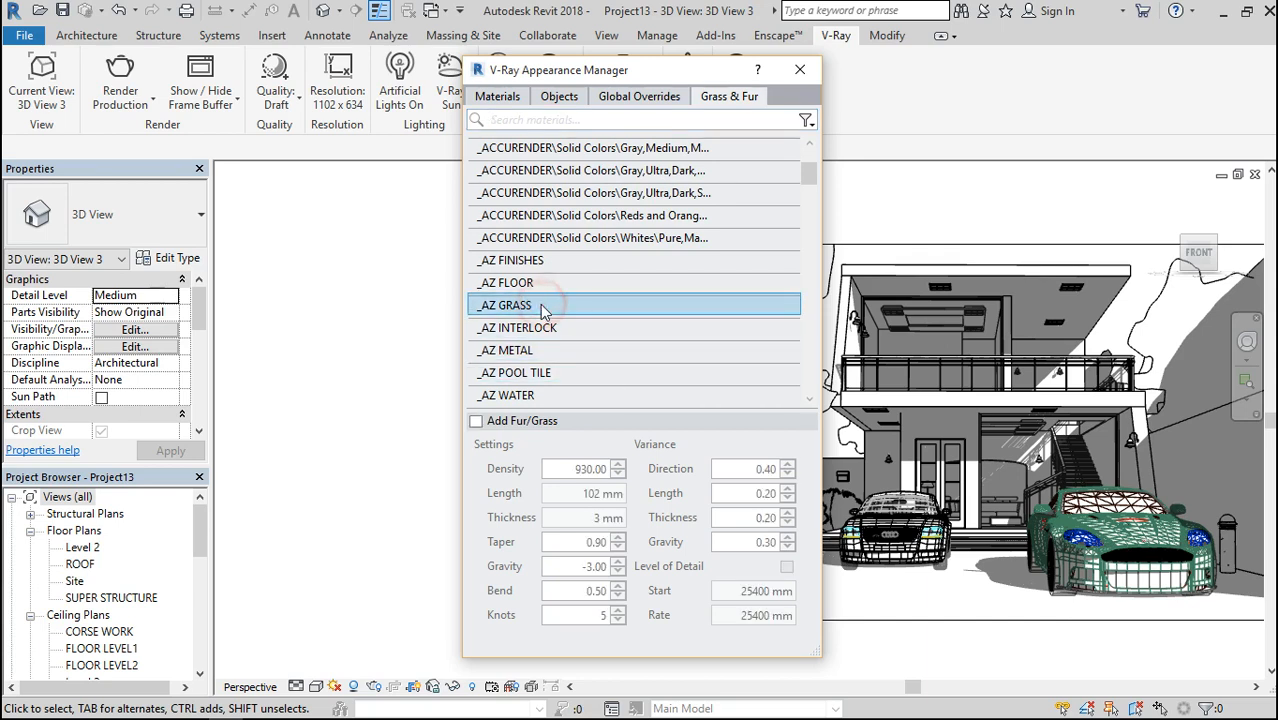
{"action": "left_click", "coordinate": [476, 421]}
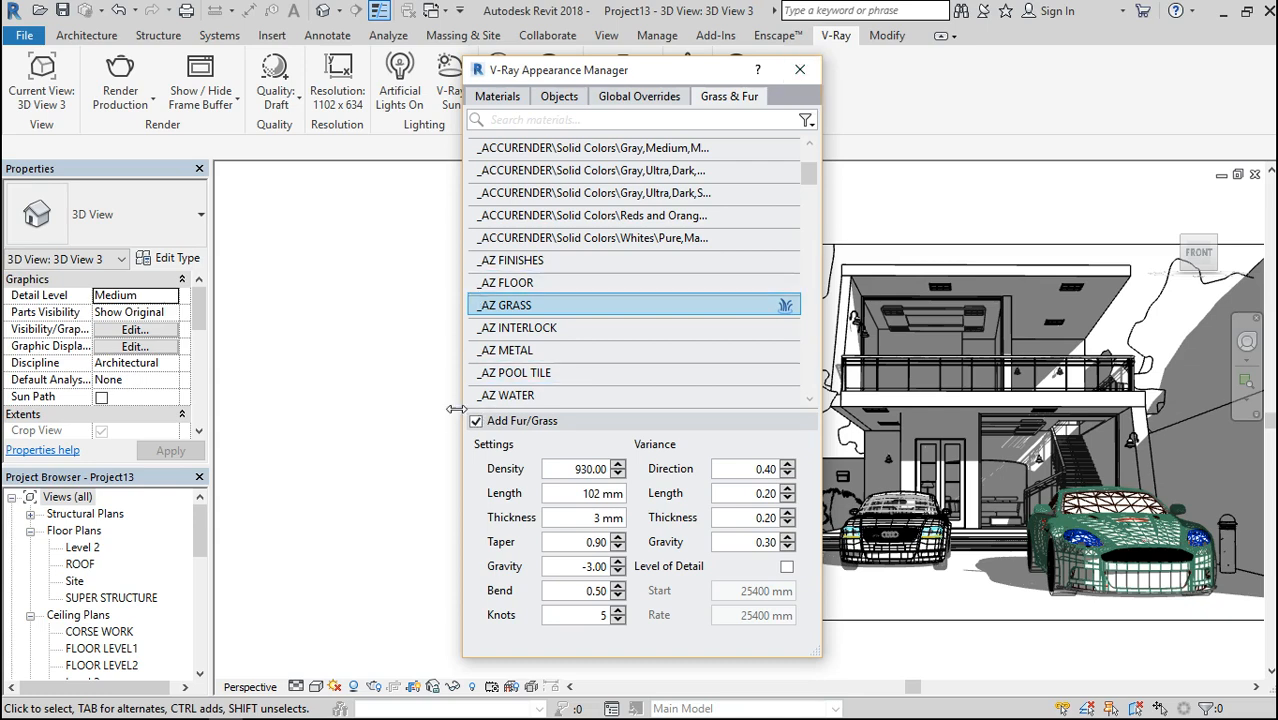
{"action": "left_click", "coordinate": [800, 69]}
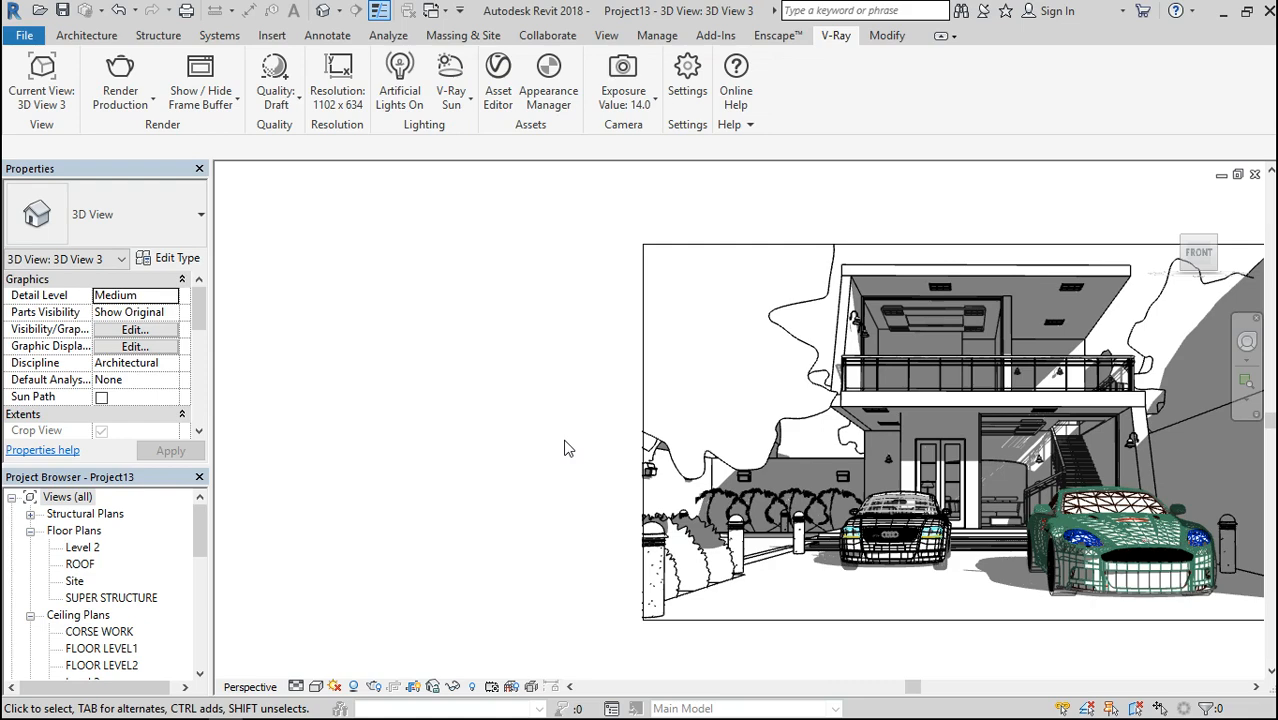
{"action": "scroll", "coordinate": [564, 448], "scroll_direction": "down", "scroll_amount": 3}
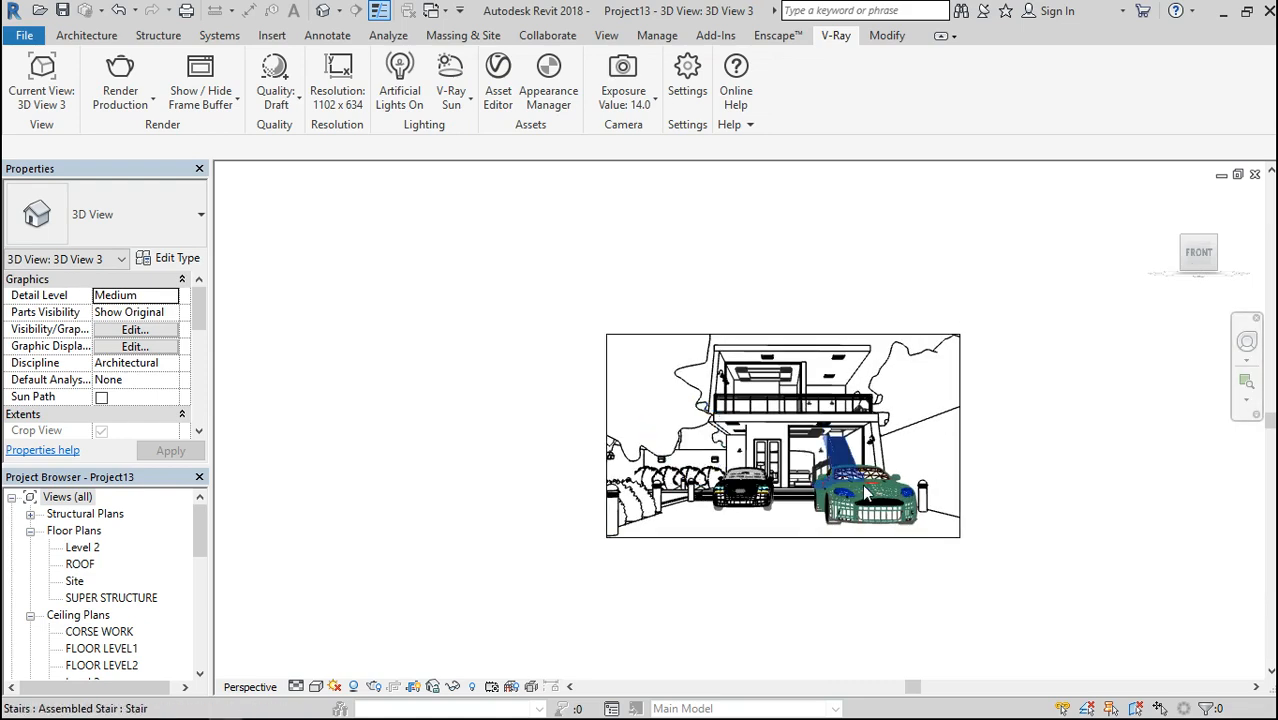
{"action": "scroll", "coordinate": [866, 490], "scroll_direction": "up", "scroll_amount": 3}
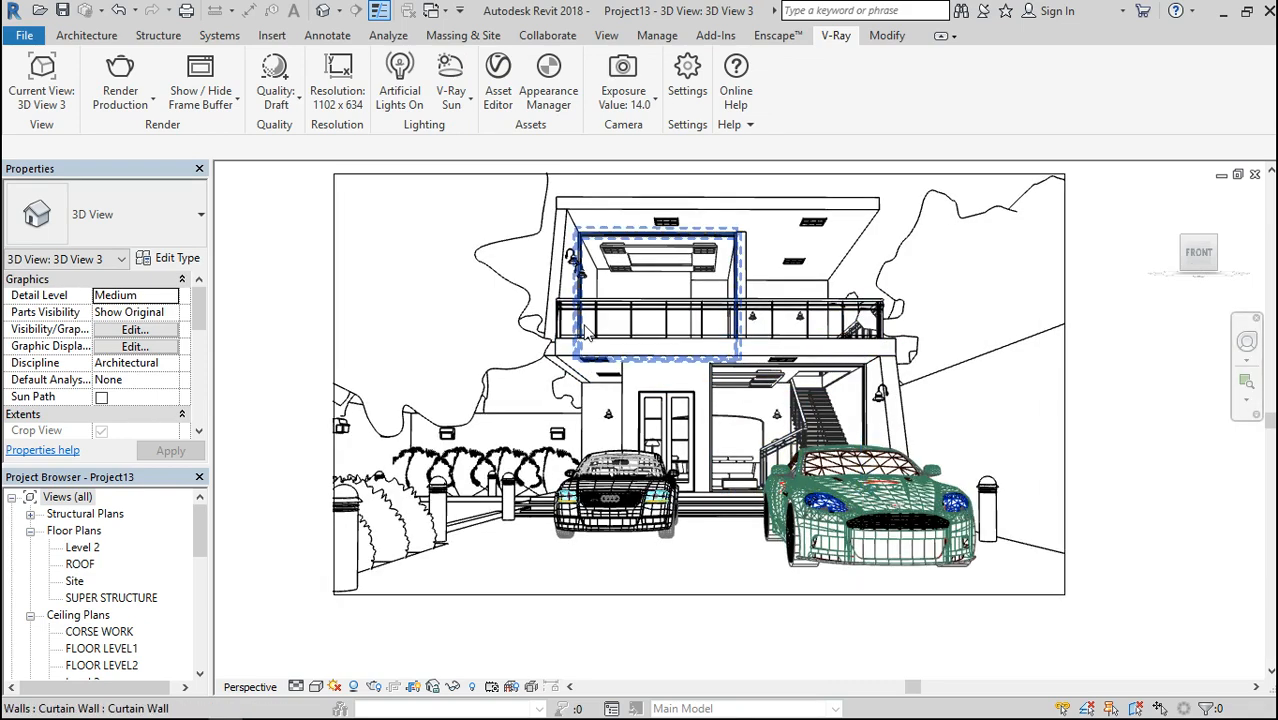
{"action": "scroll", "coordinate": [734, 650], "scroll_direction": "down", "scroll_amount": 2}
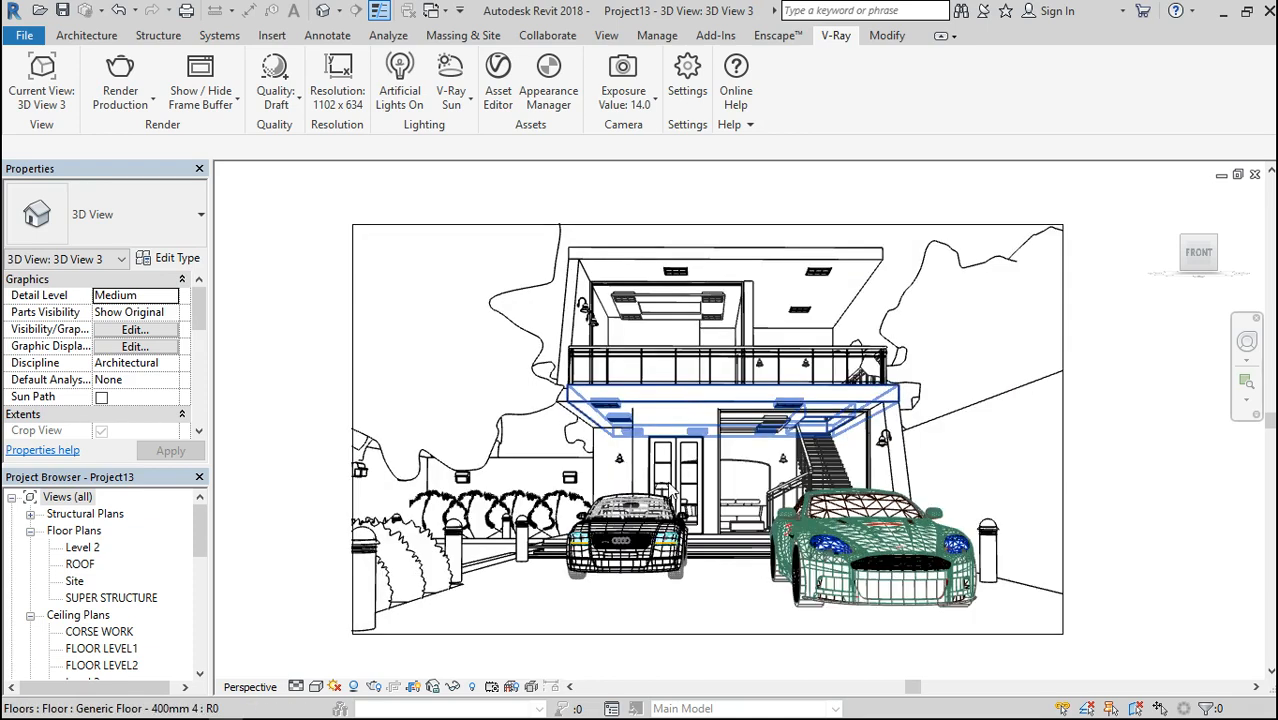
{"action": "scroll", "coordinate": [670, 488], "scroll_direction": "up", "scroll_amount": 2}
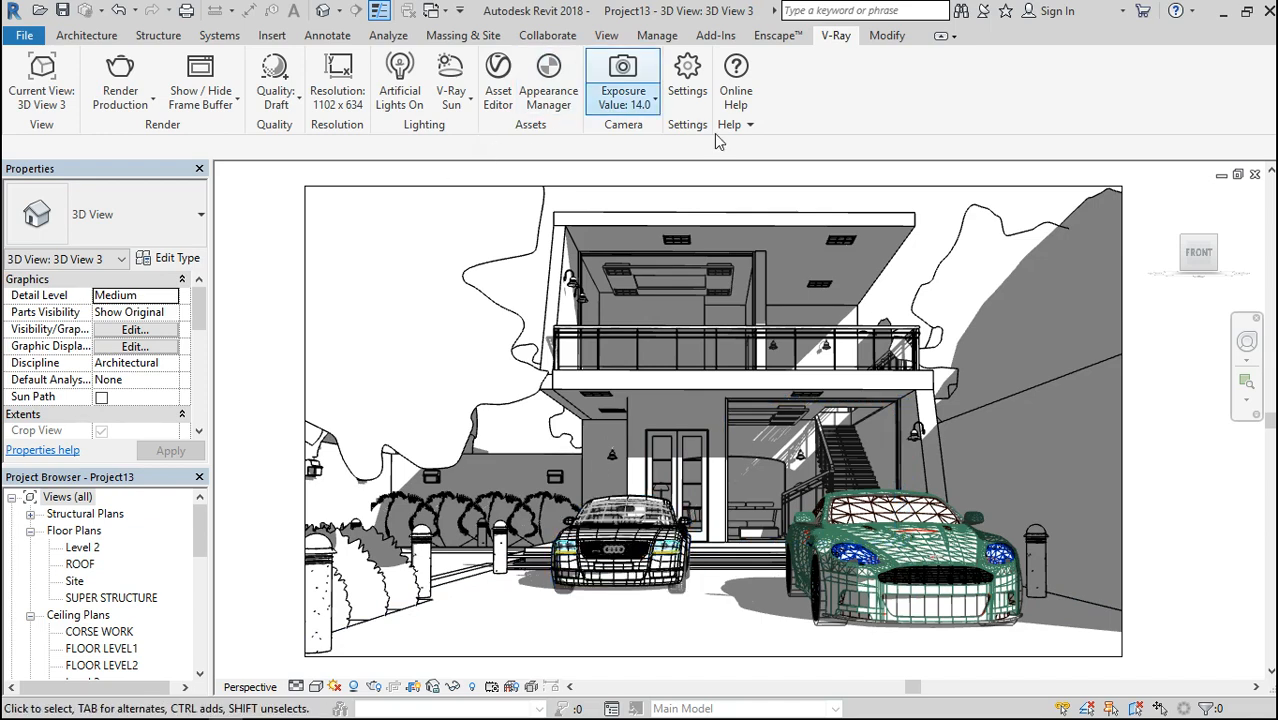
Review the V-Ray camera's exposure, white balance and effects settings without changing them.
{"action": "left_click", "coordinate": [640, 100]}
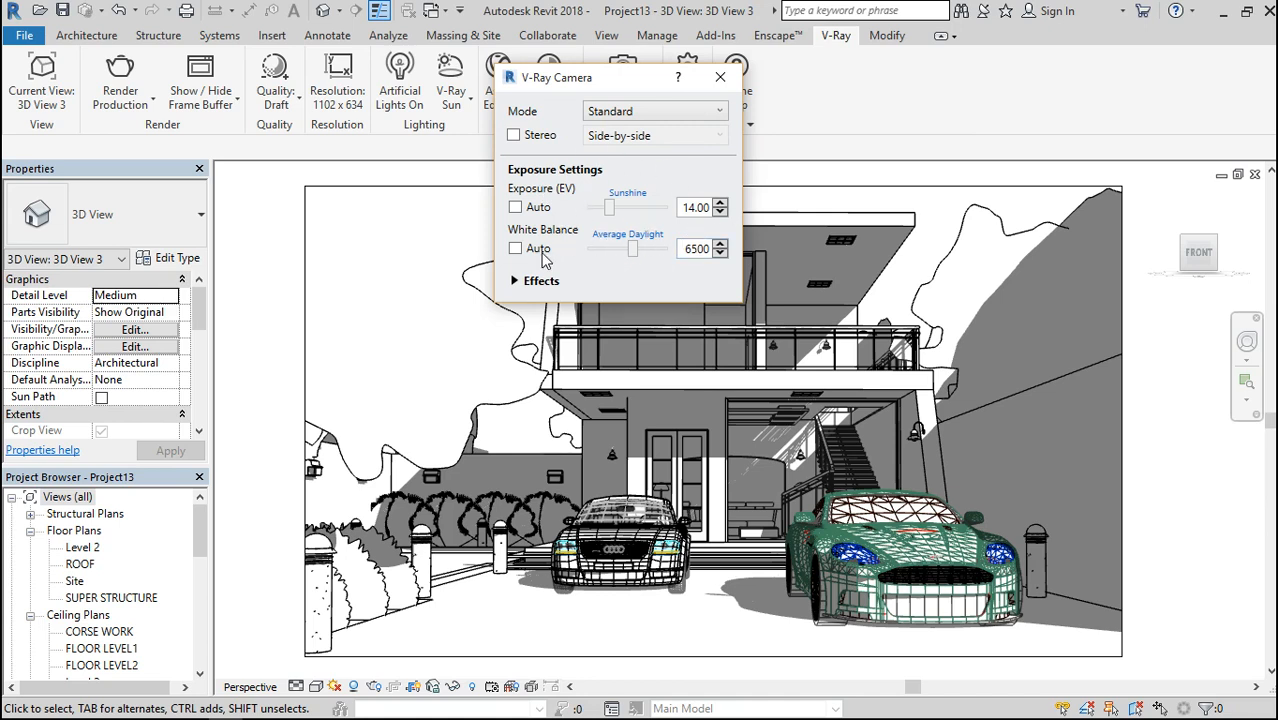
{"action": "left_click", "coordinate": [514, 282]}
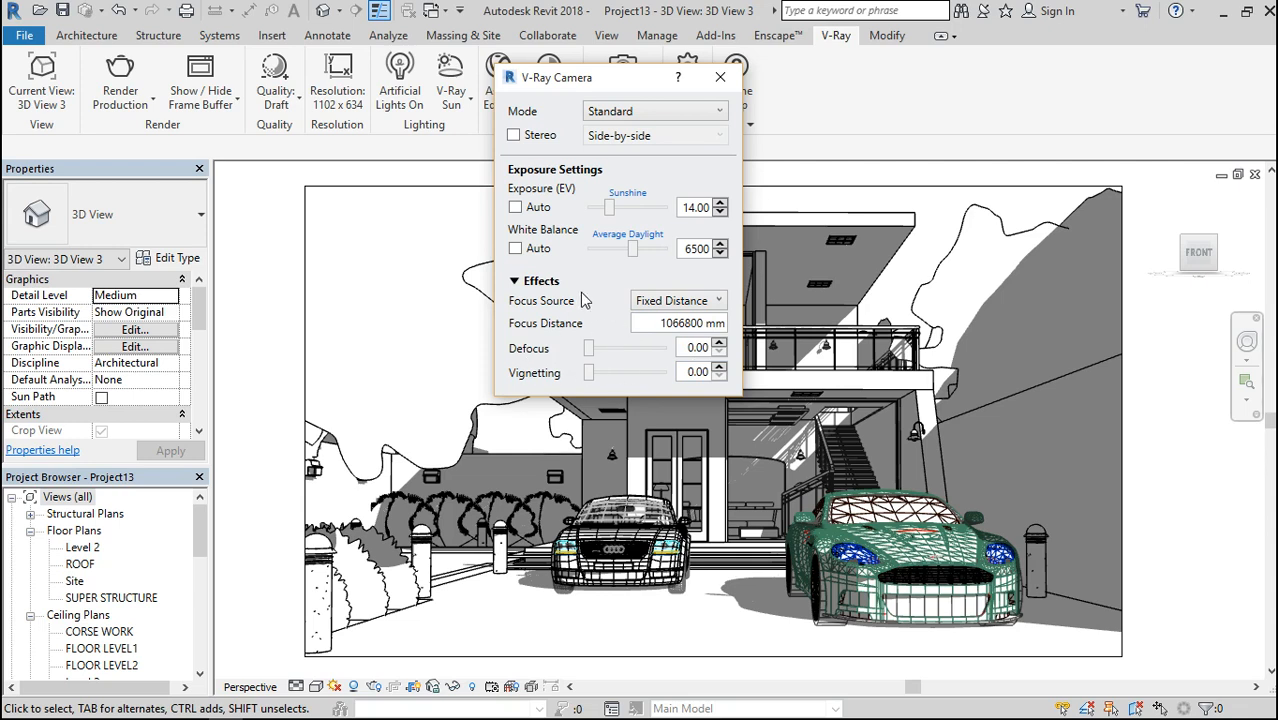
{"action": "left_click", "coordinate": [517, 281]}
{"action": "left_click", "coordinate": [720, 78]}
Review the renderer, channel and environment options in the V-Ray Settings without changing them.
{"action": "left_click", "coordinate": [696, 73]}
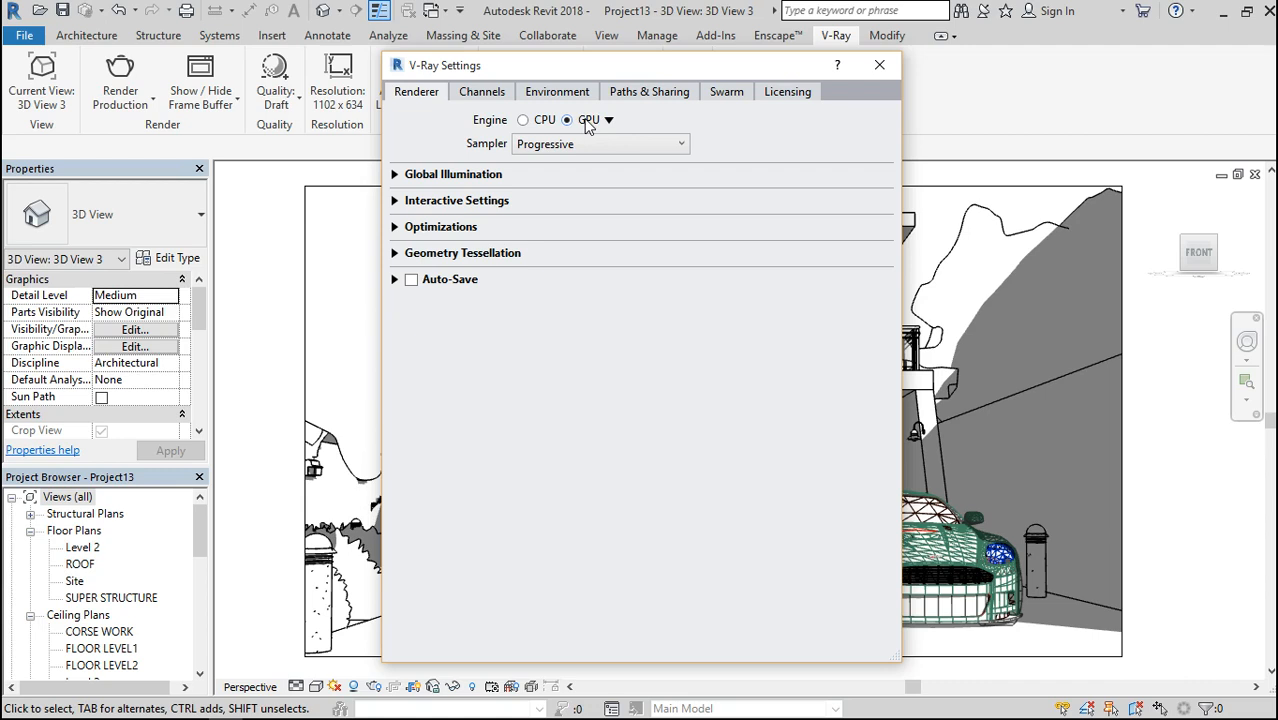
{"action": "left_click", "coordinate": [489, 85]}
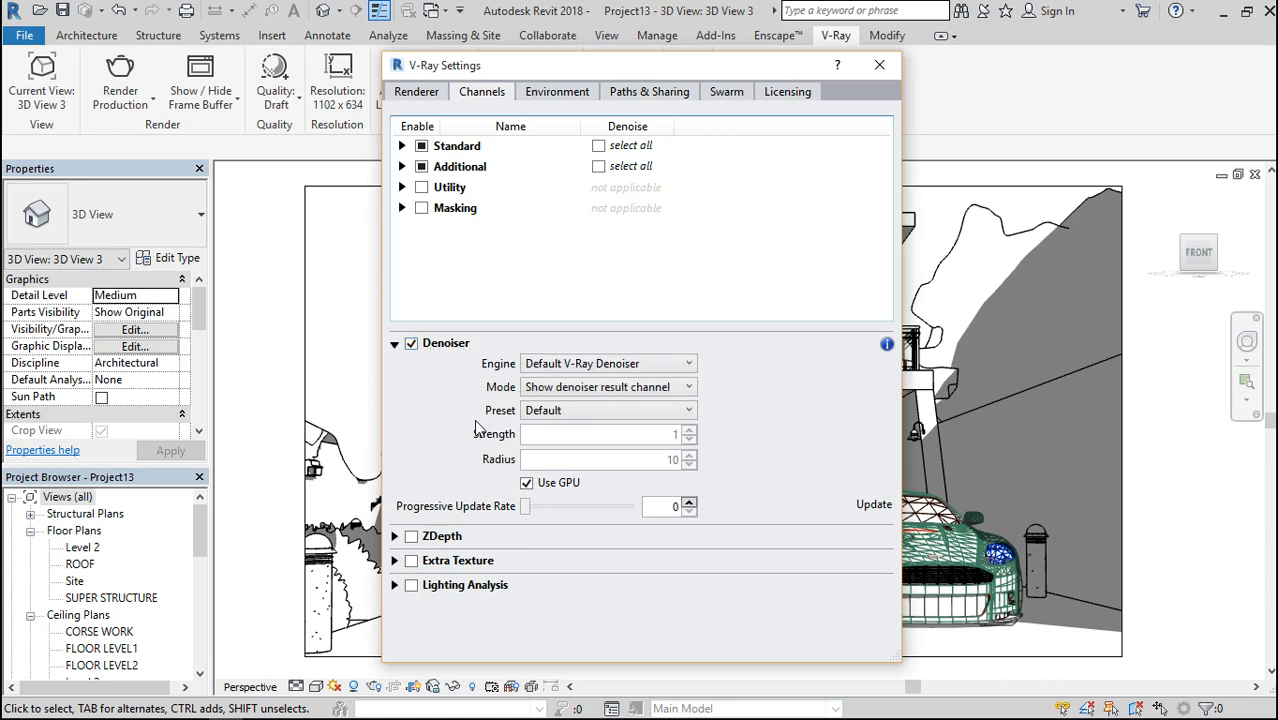
{"action": "left_click", "coordinate": [551, 88]}
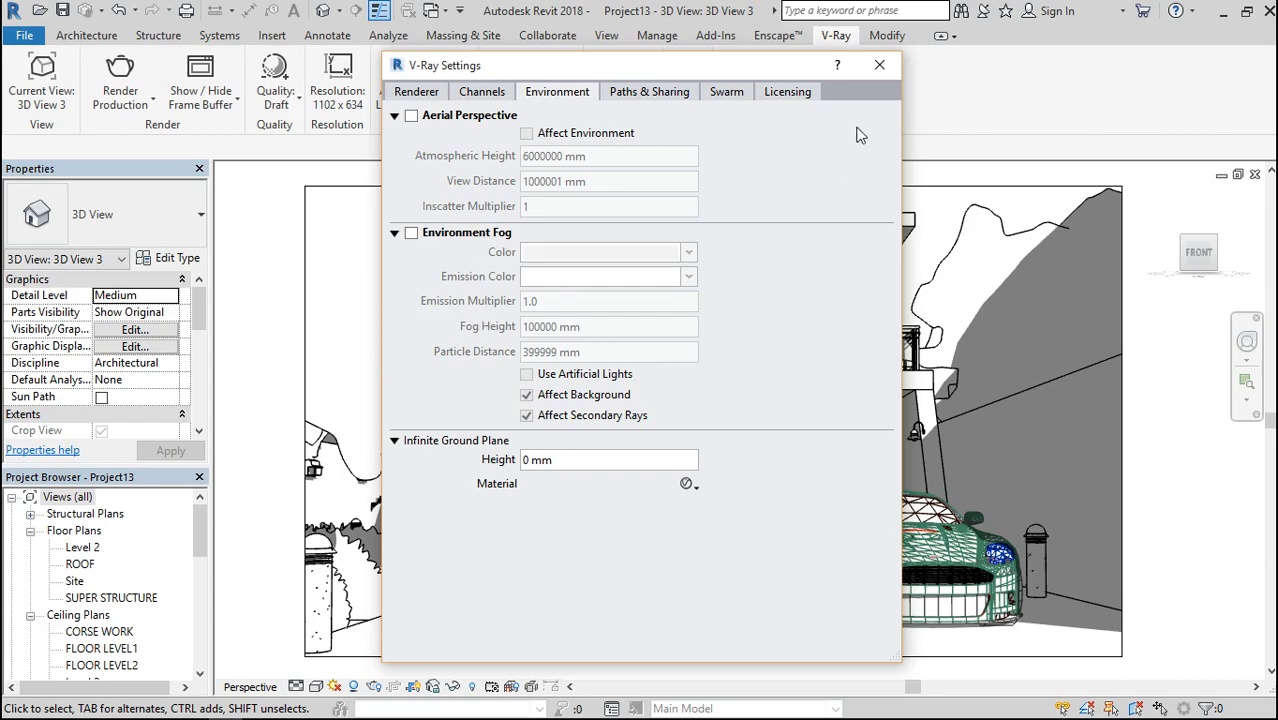
{"action": "left_click", "coordinate": [879, 65]}
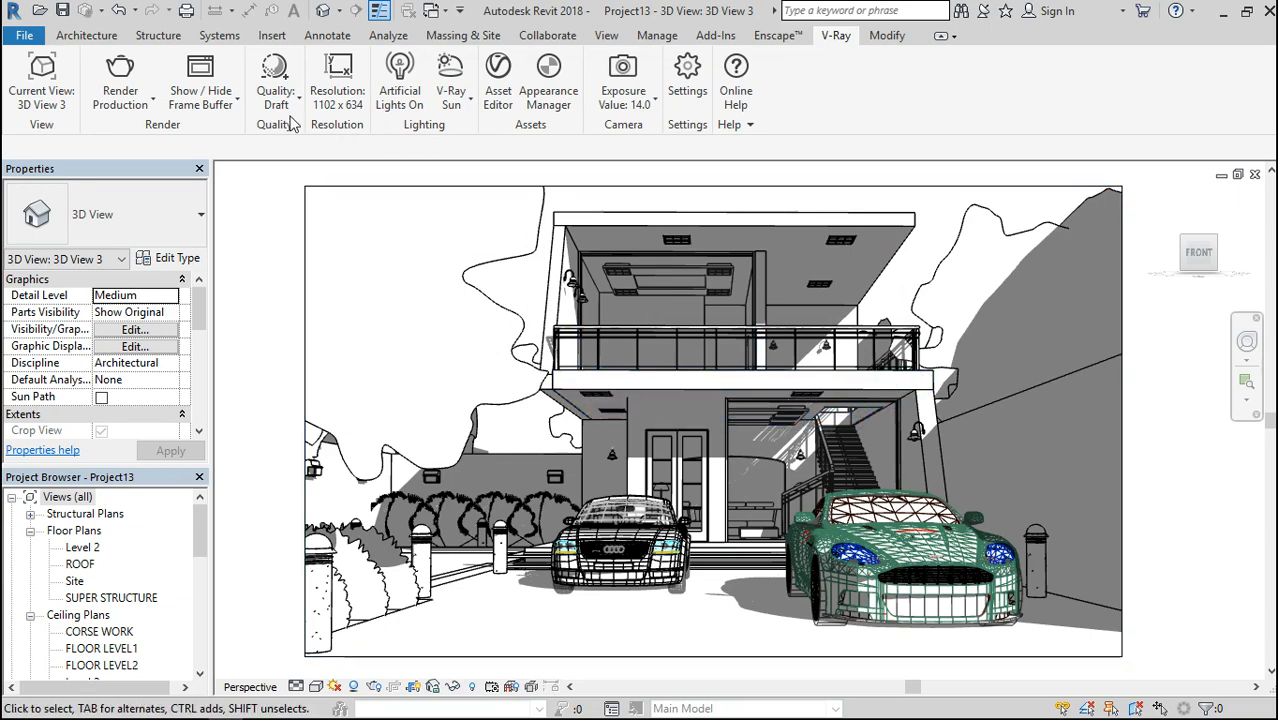
Set the V-Ray output width to 500 pixels, keeping the Crop Region aspect ratio.
{"action": "left_click", "coordinate": [343, 111]}
{"action": "left_click", "coordinate": [366, 230]}
{"action": "key", "text": "BackSpace"}
{"action": "key", "text": "BackSpace"}
{"action": "key", "text": "BackSpace"}
{"action": "key", "text": "BackSpace"}
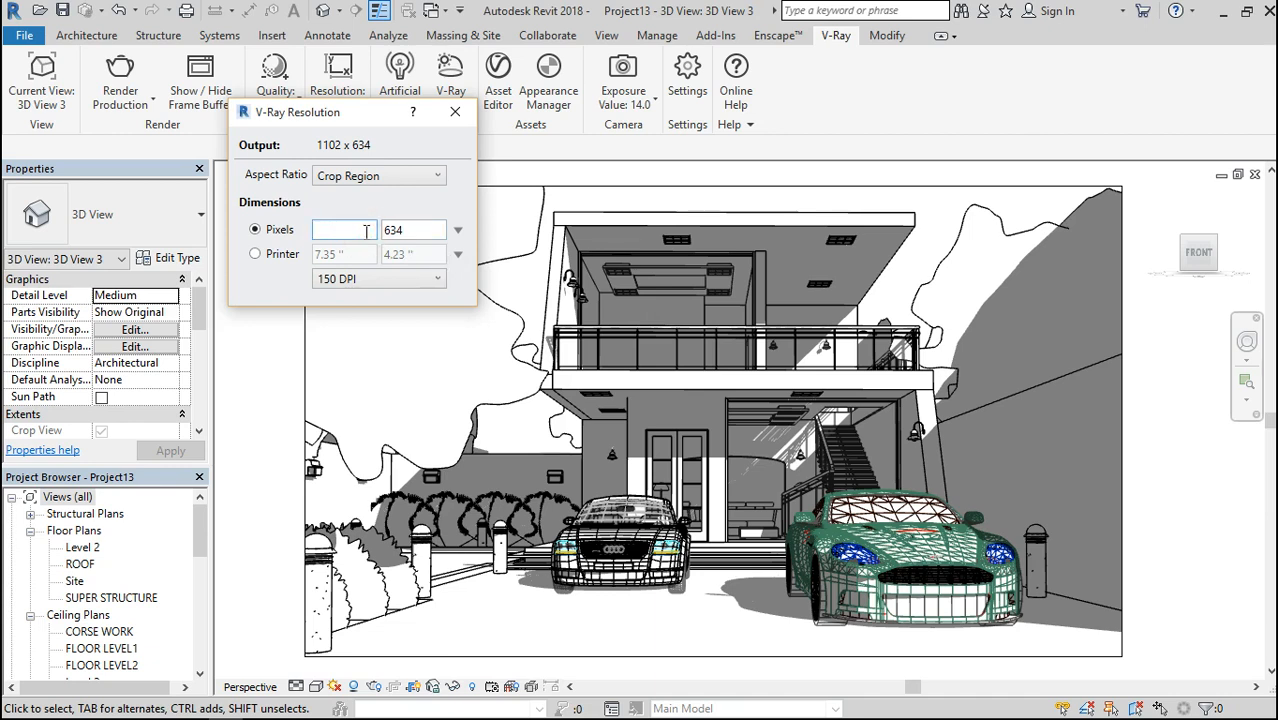
{"action": "type", "text": "500"}
{"action": "left_click", "coordinate": [410, 230]}
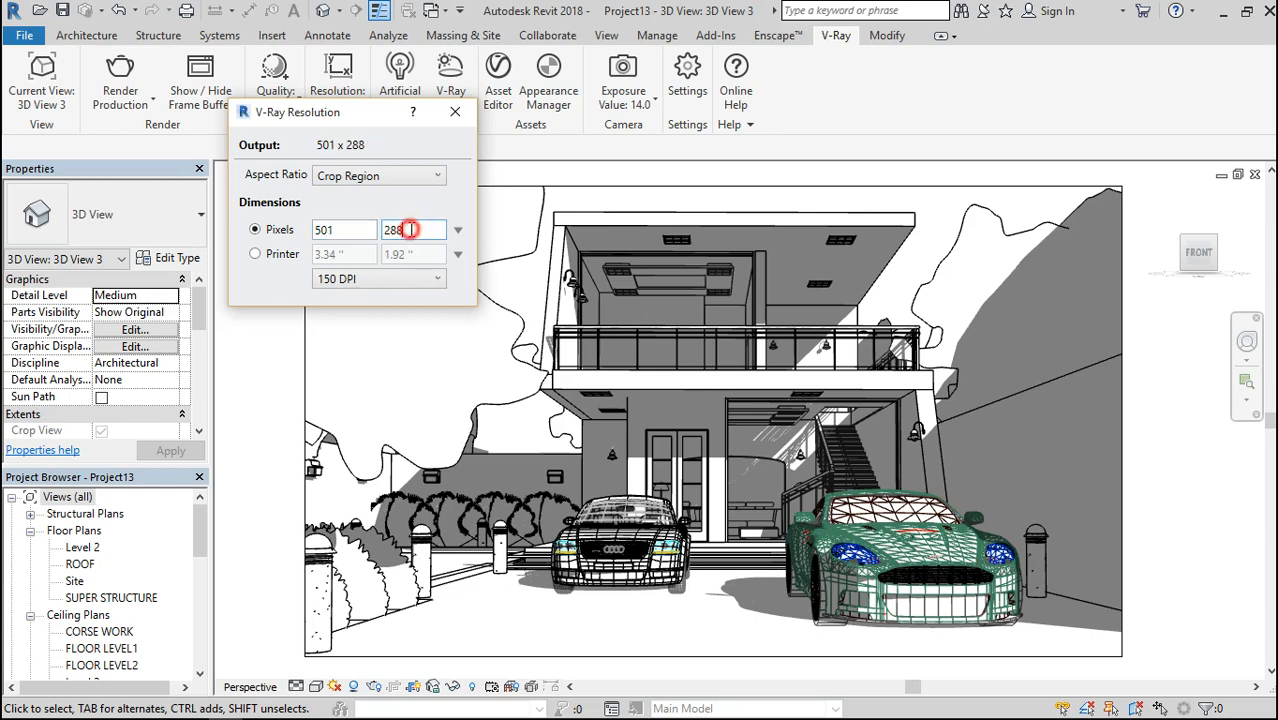
{"action": "left_click", "coordinate": [457, 114]}
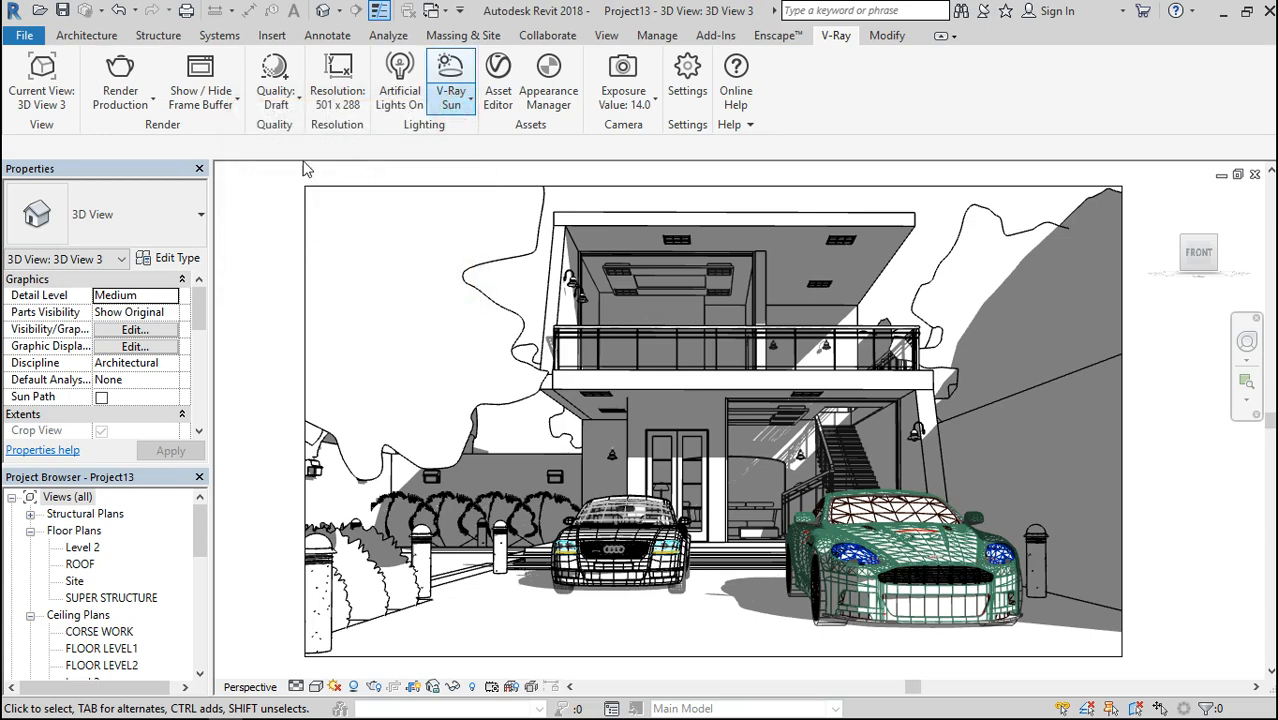
Start an interactive V-Ray render of the view and move the frame buffer clear of the V-Ray tools.
{"action": "left_click", "coordinate": [112, 97]}
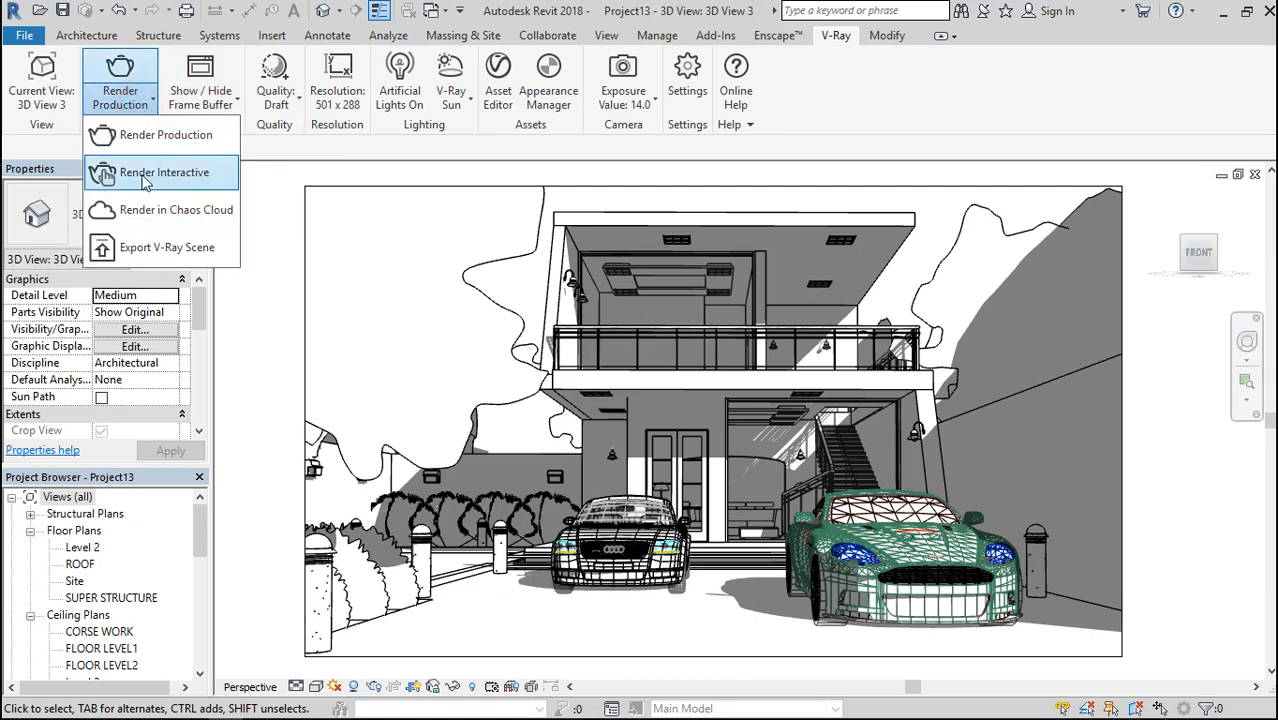
{"action": "left_click", "coordinate": [130, 176]}
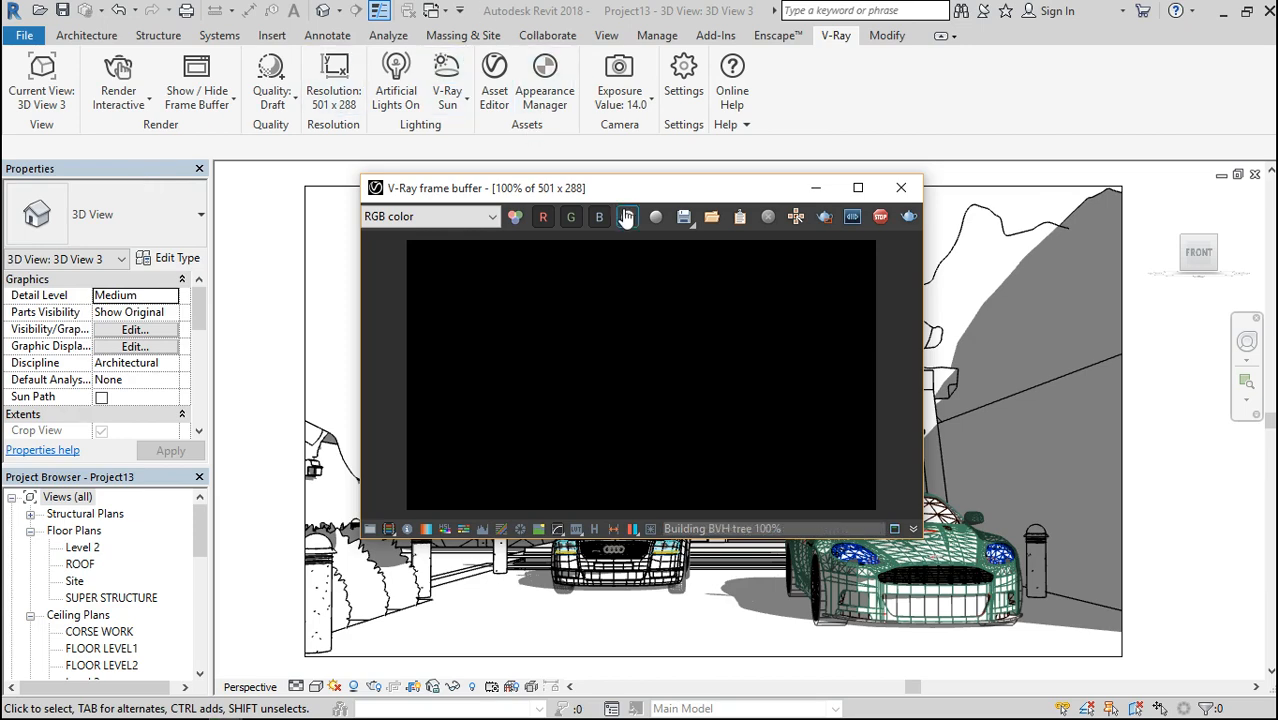
{"action": "left_click_drag", "start_coordinate": [608, 192], "coordinate": [262, 289]}
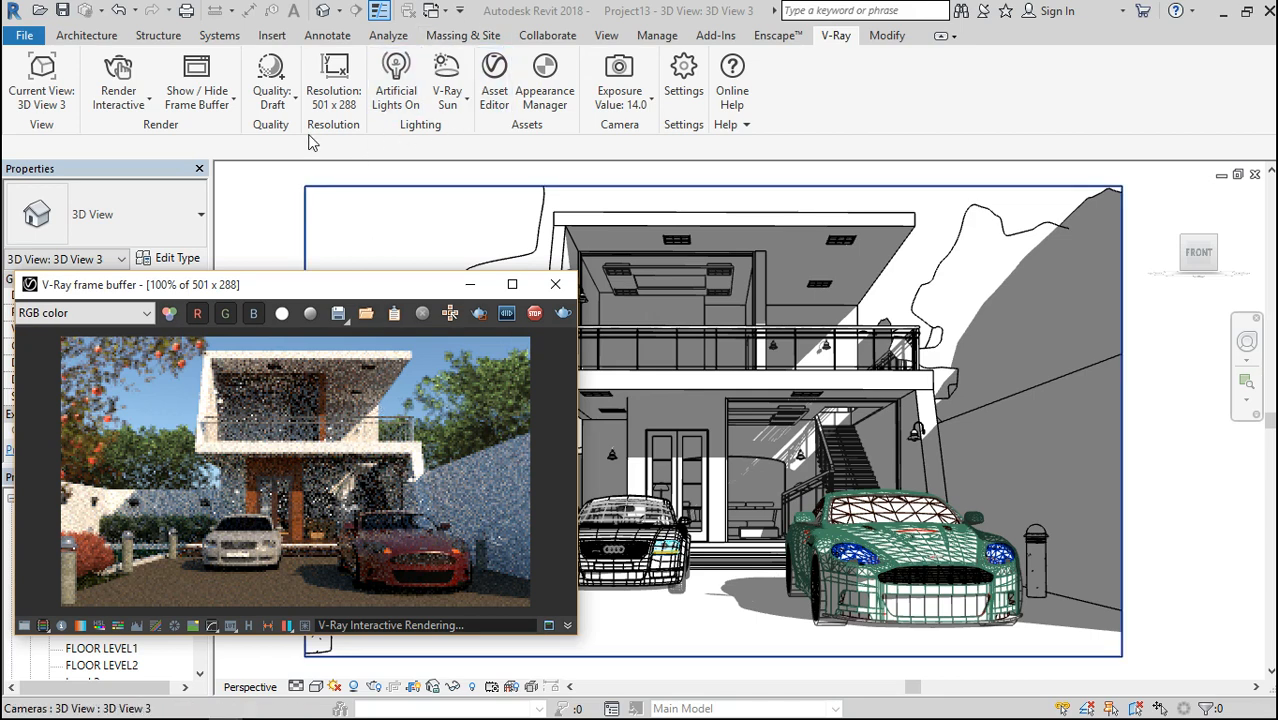
Change the environment light type from V-Ray Sun to Dome Light and enable its HDR image.
{"action": "left_click", "coordinate": [447, 105]}
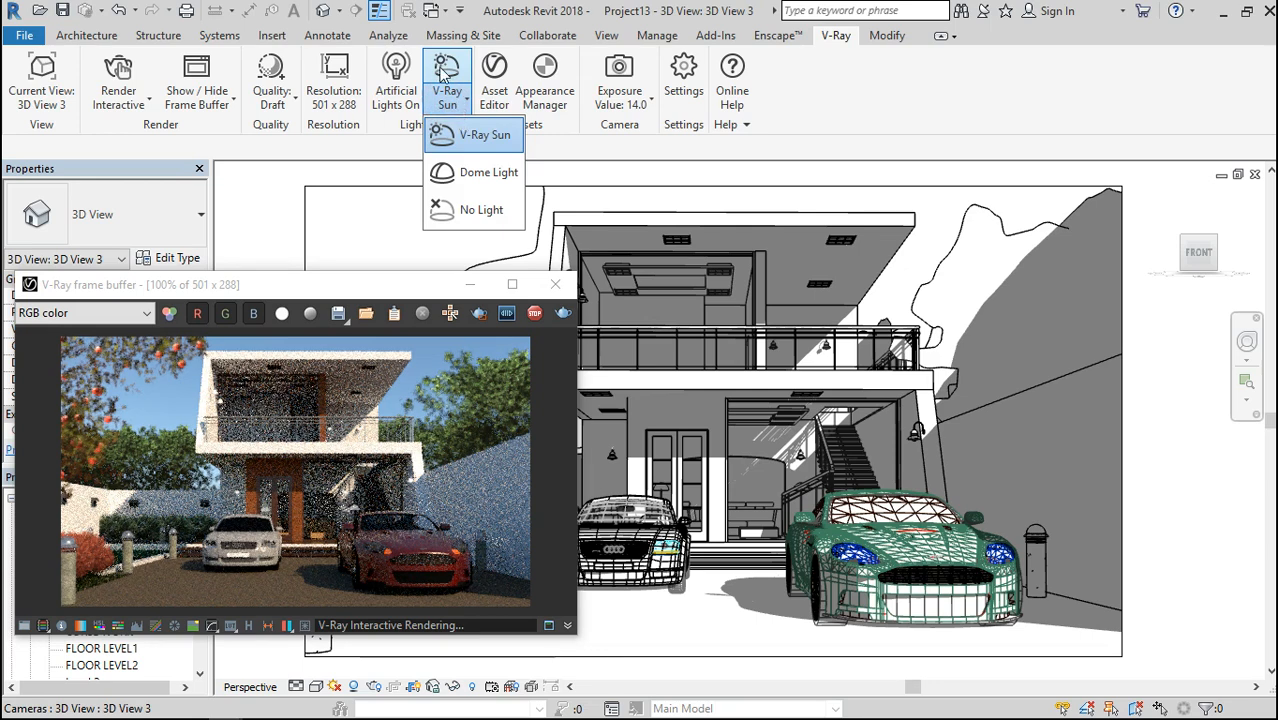
{"action": "left_click", "coordinate": [479, 134]}
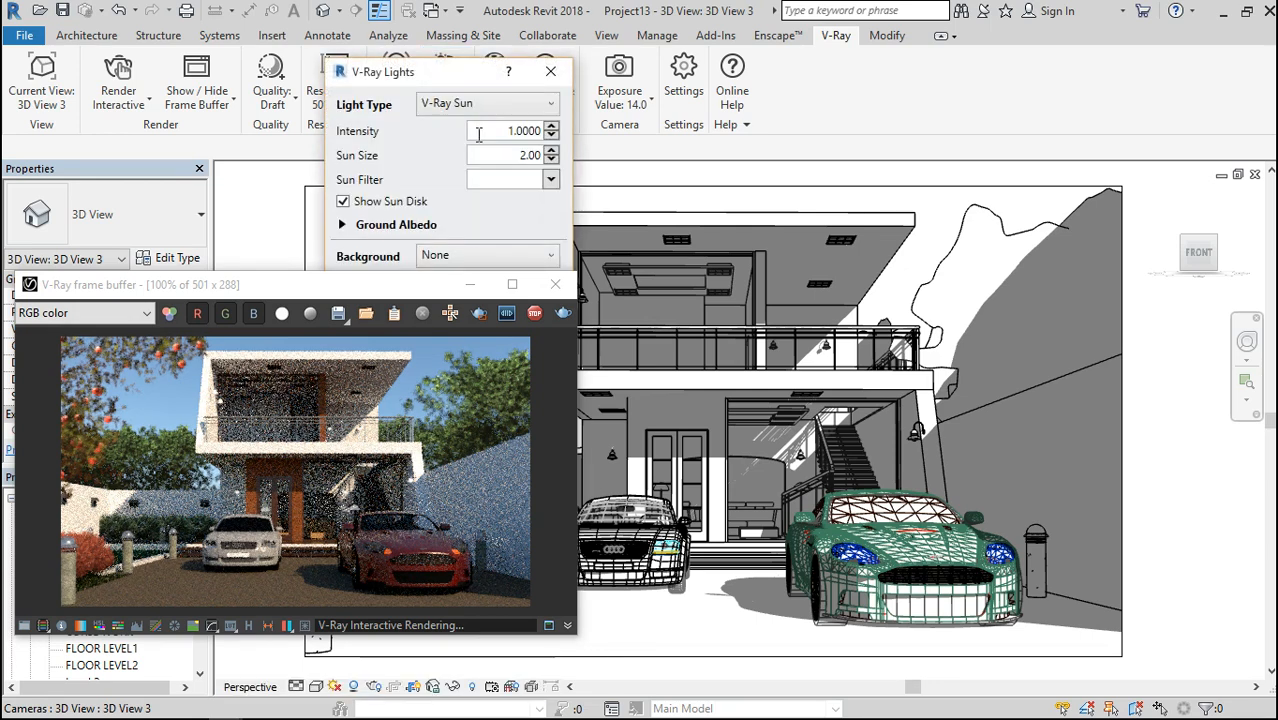
{"action": "left_click_drag", "start_coordinate": [428, 80], "coordinate": [934, 202]}
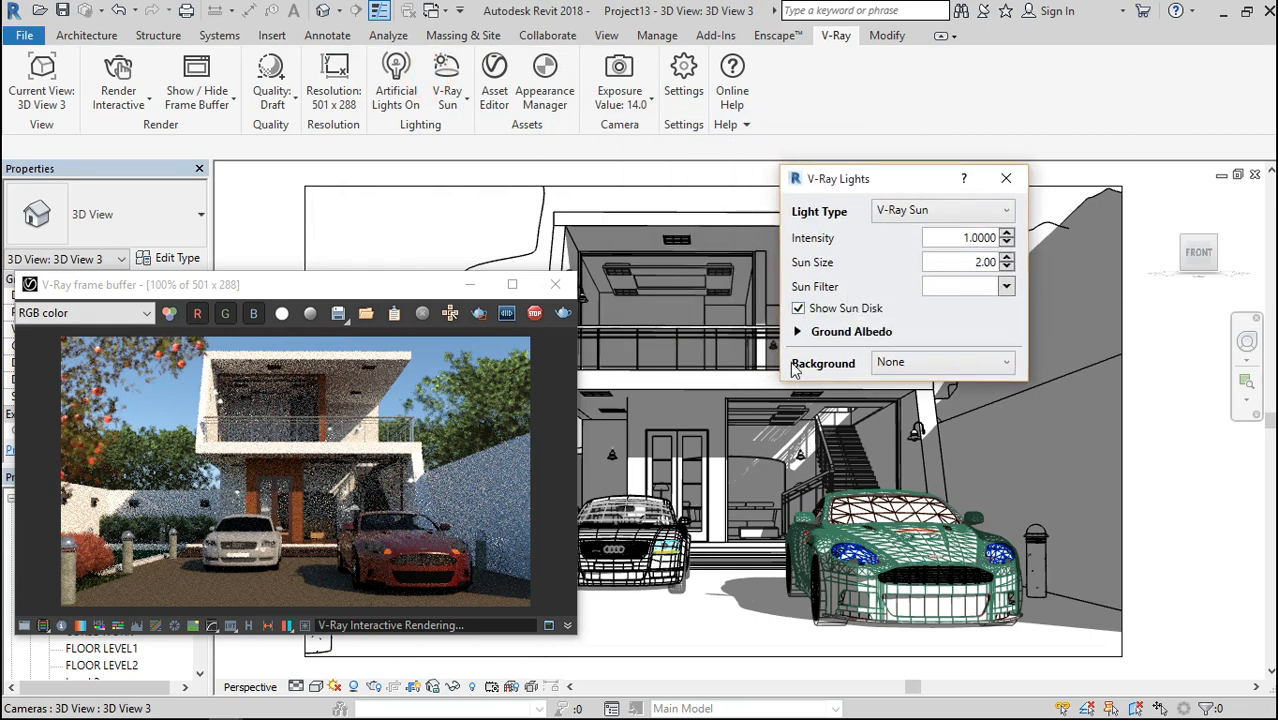
{"action": "left_click", "coordinate": [918, 210]}
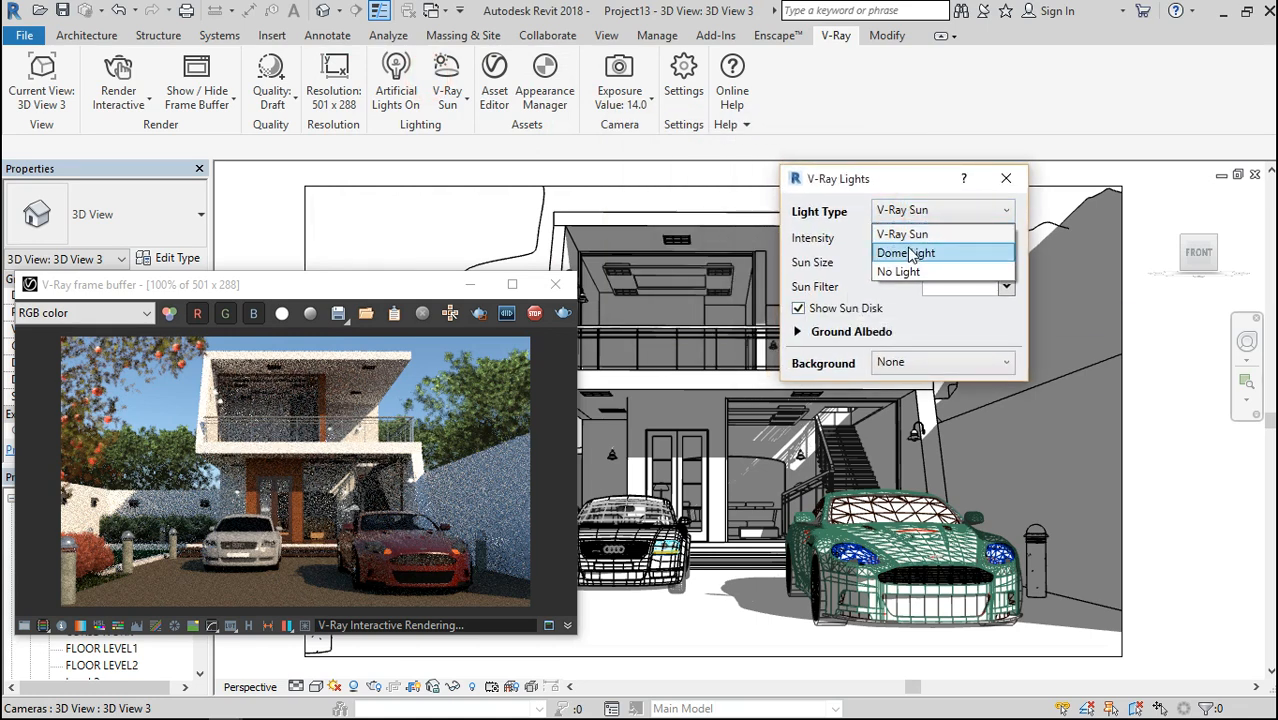
{"action": "left_click", "coordinate": [912, 253]}
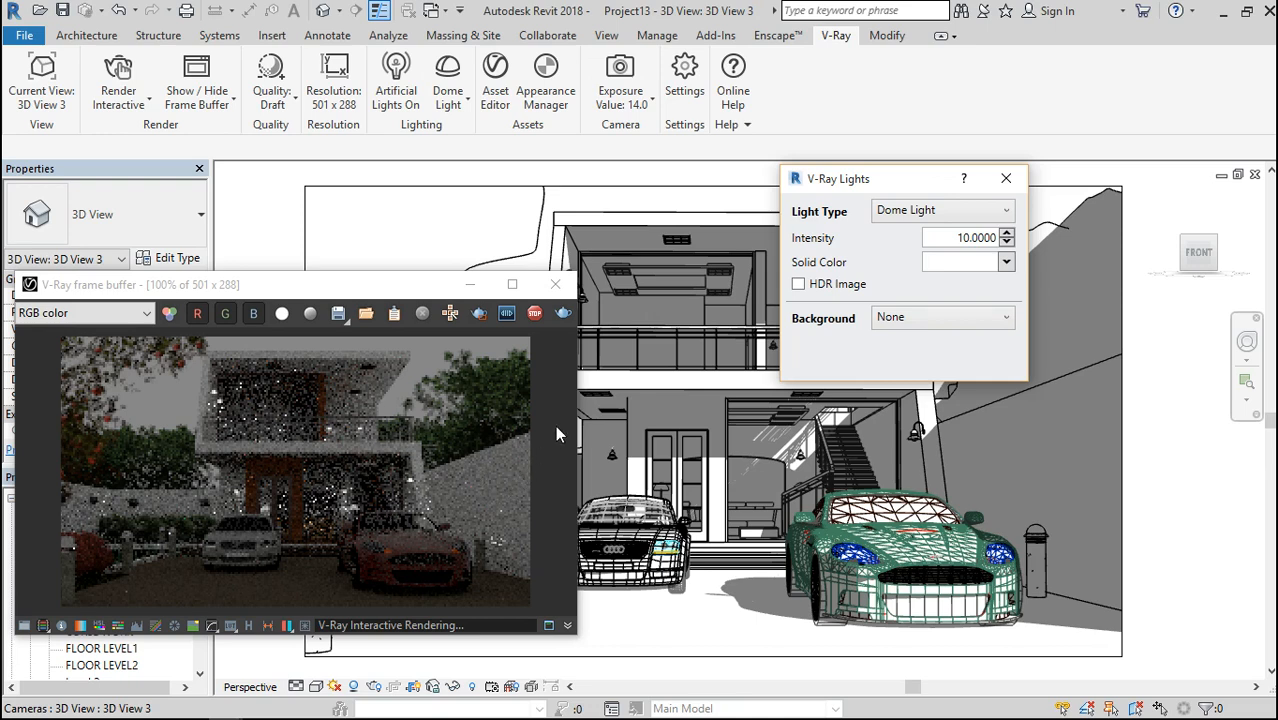
{"action": "left_click", "coordinate": [803, 287]}
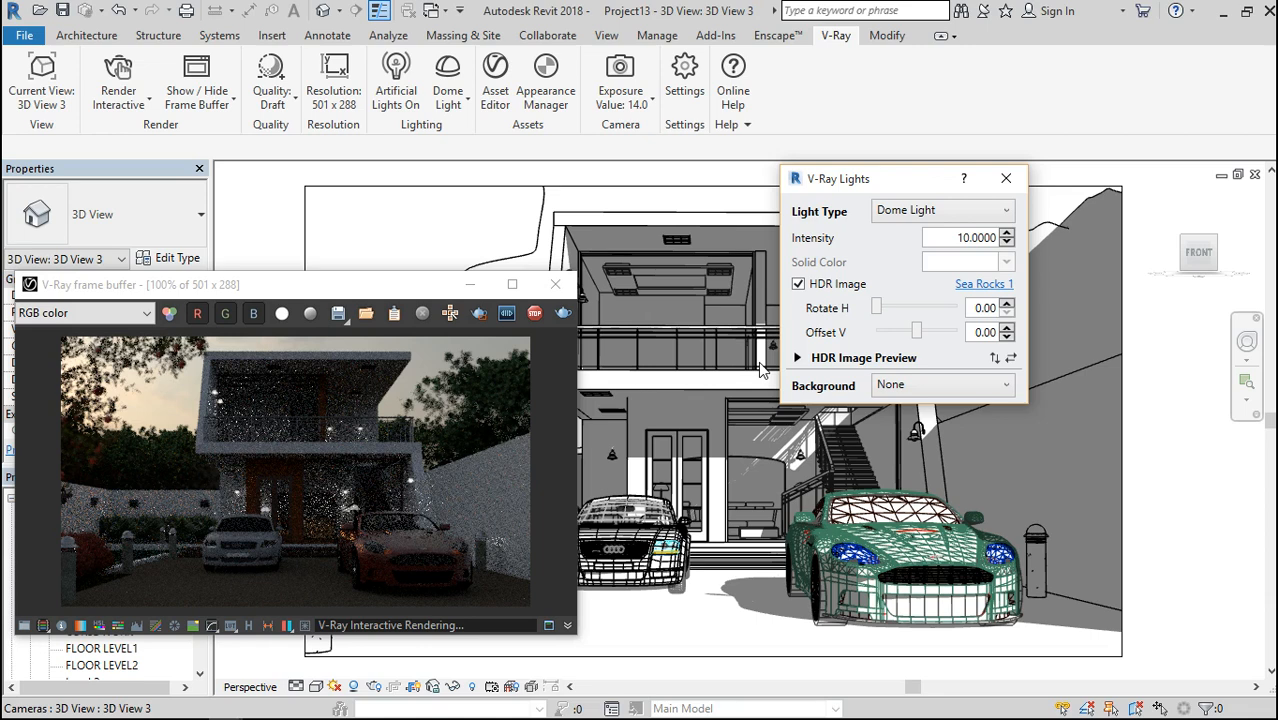
{"action": "left_click", "coordinate": [1005, 179]}
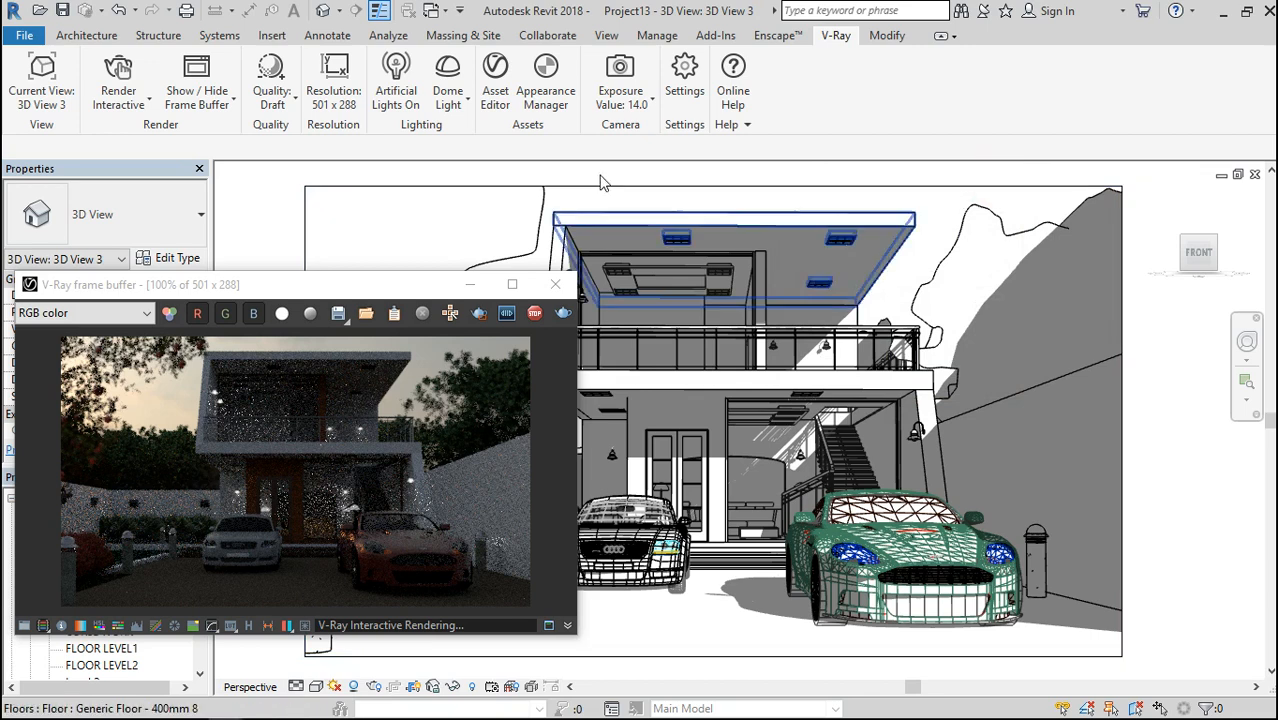
Open the V-Ray Camera settings and preview automatic exposure, leaving it switched off.
{"action": "left_click", "coordinate": [622, 88]}
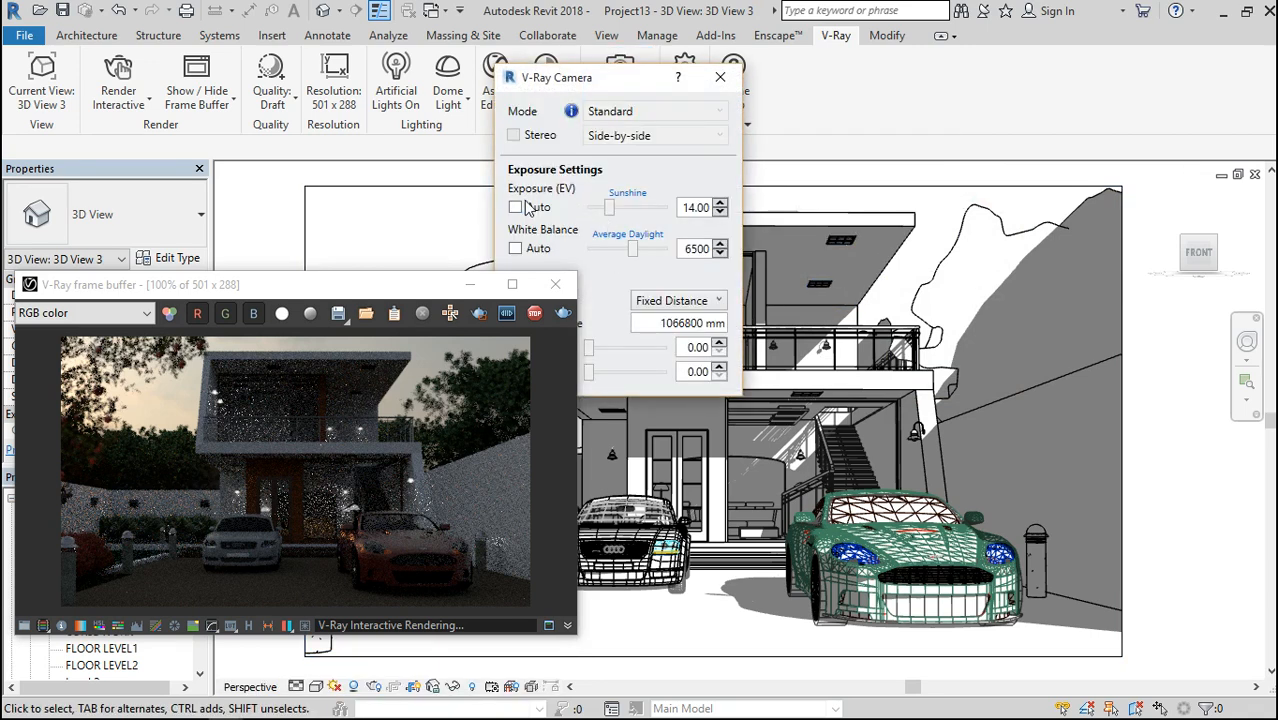
{"action": "left_click", "coordinate": [515, 208]}
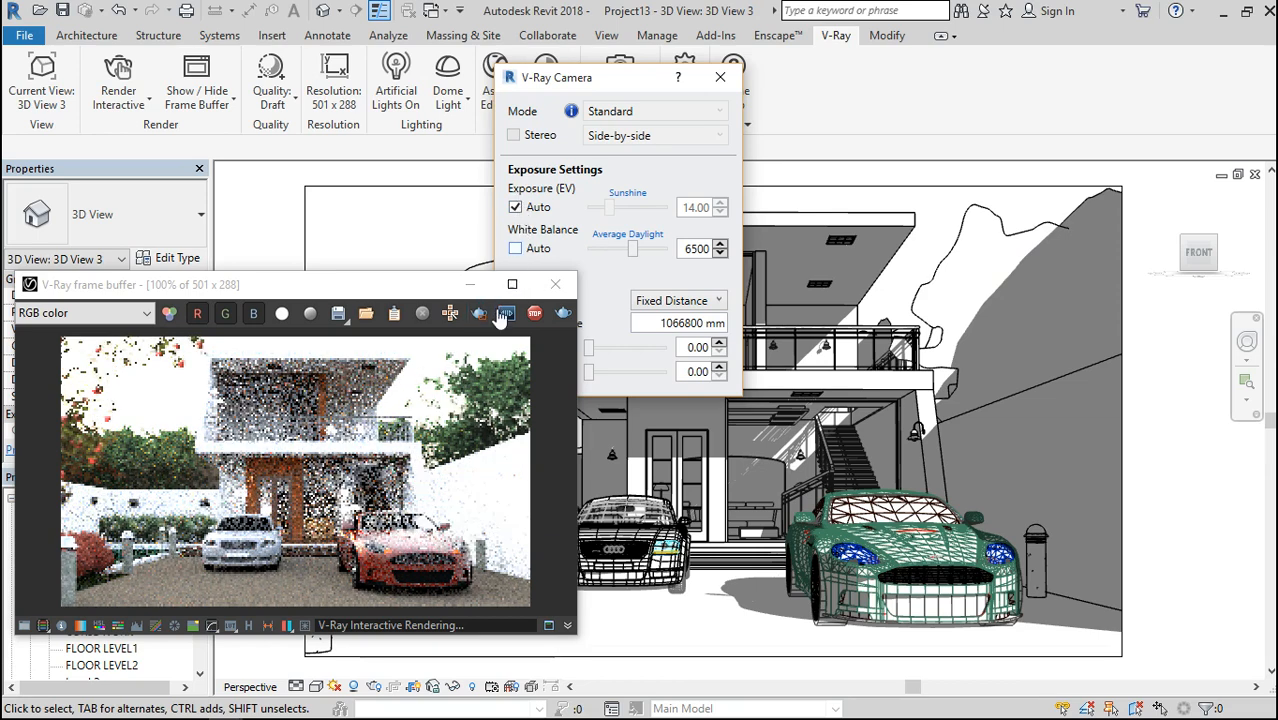
{"action": "left_click", "coordinate": [515, 208]}
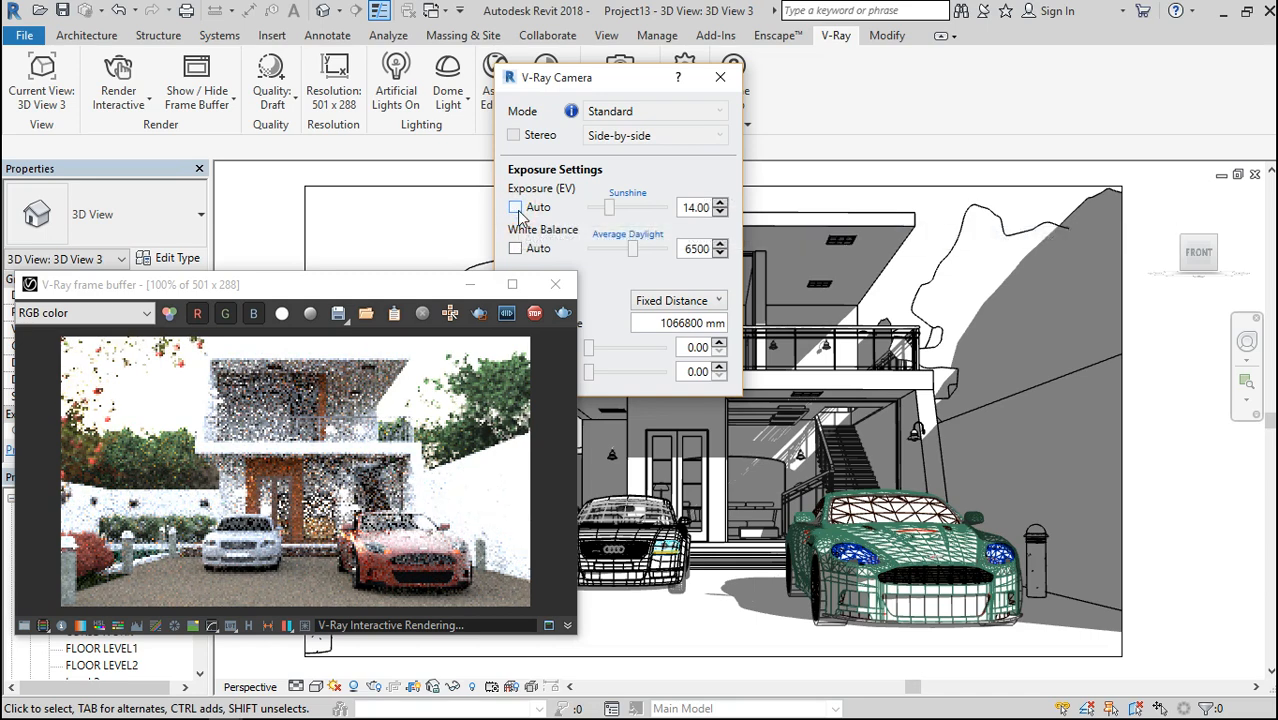
Compare camera exposure values between 13 and 15 in the interactive render and settle on an exposure of 12.00.
{"action": "left_click", "coordinate": [622, 209]}
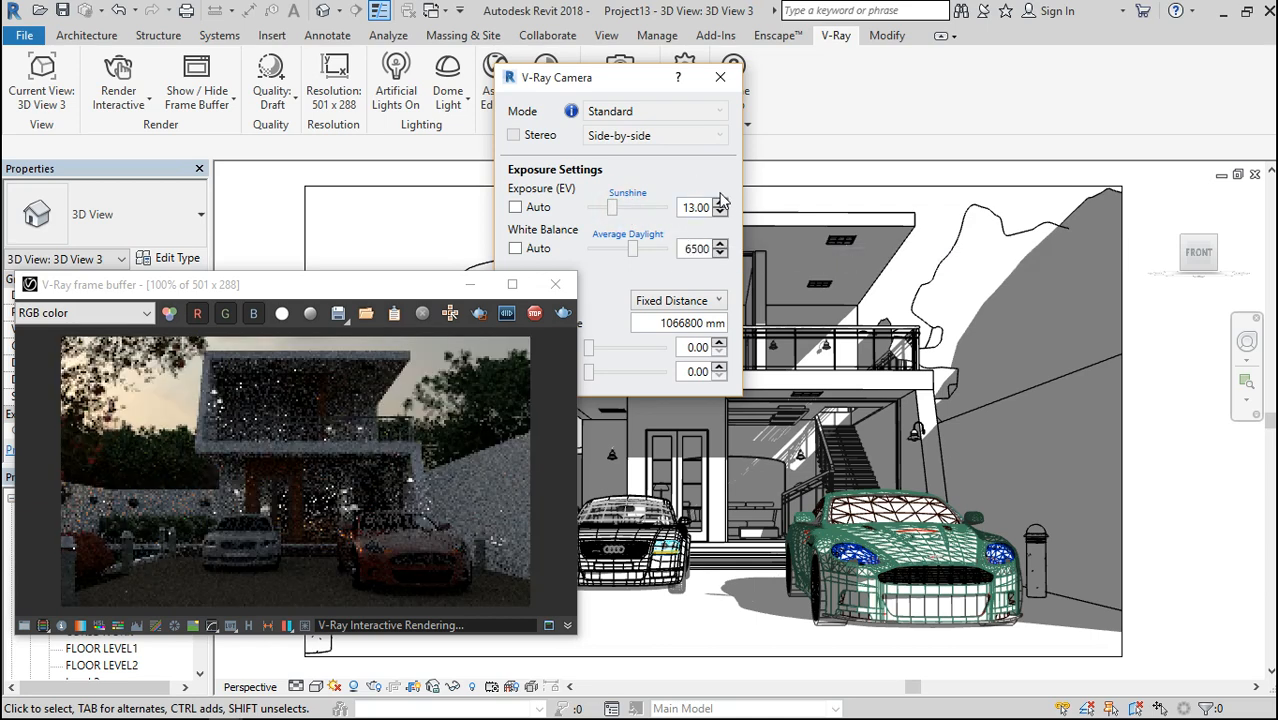
{"action": "left_click", "coordinate": [720, 203]}
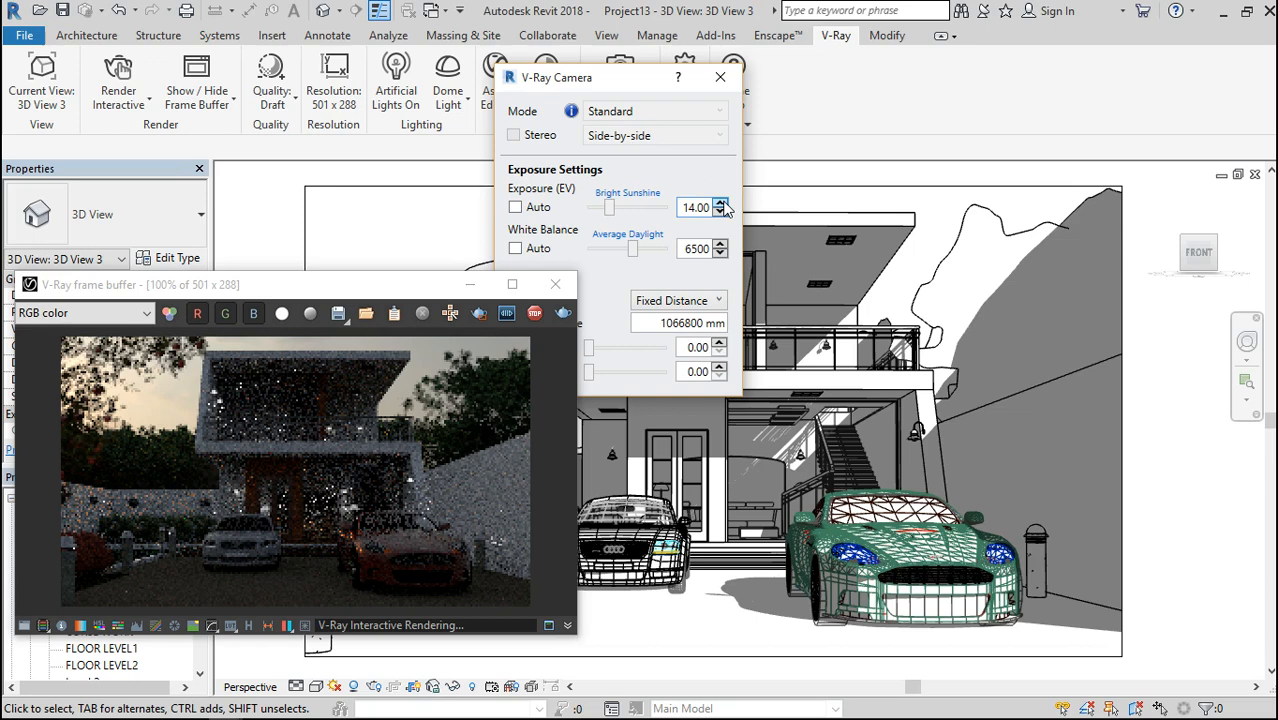
{"action": "left_click", "coordinate": [720, 203]}
{"action": "left_click", "coordinate": [720, 203]}
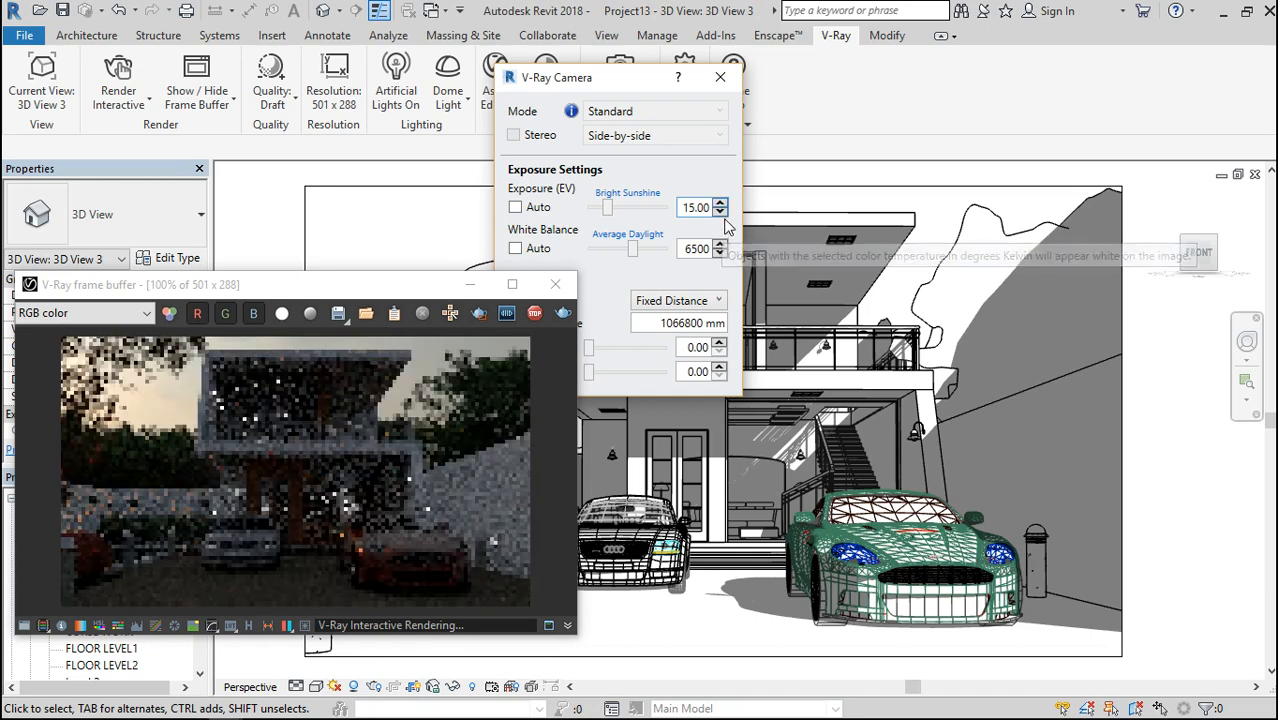
{"action": "left_click", "coordinate": [719, 214]}
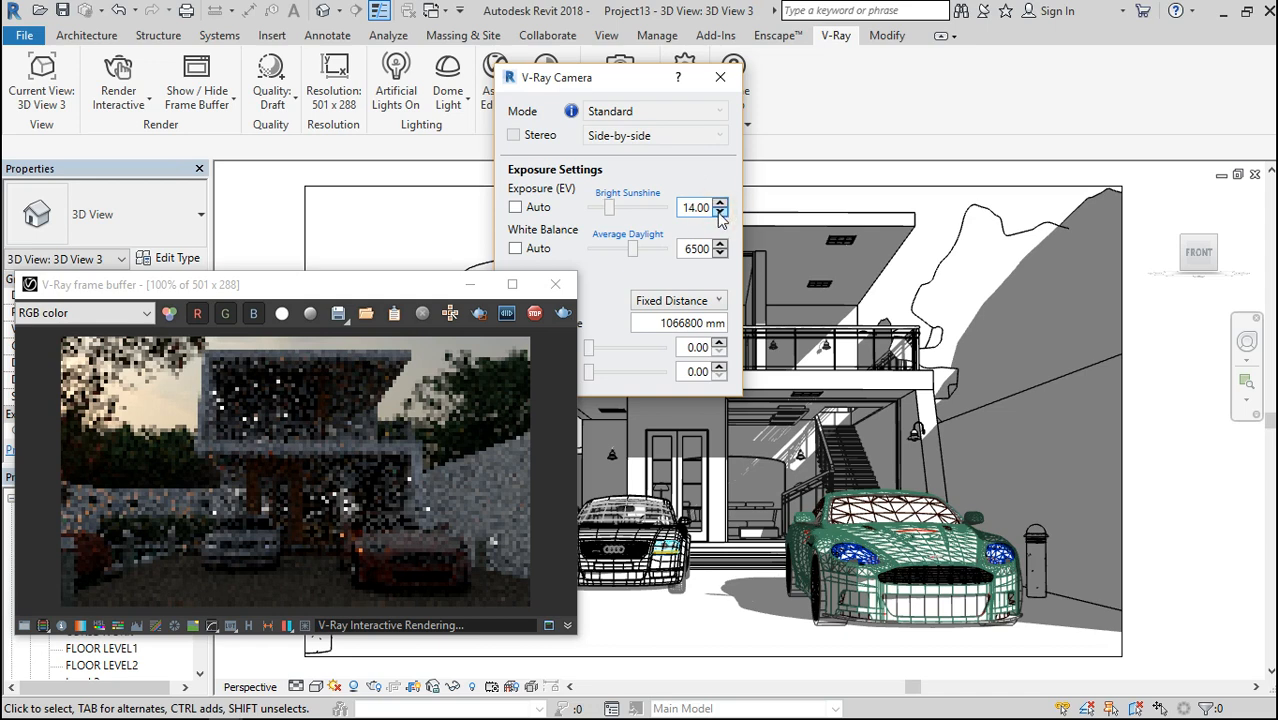
{"action": "left_click", "coordinate": [720, 214]}
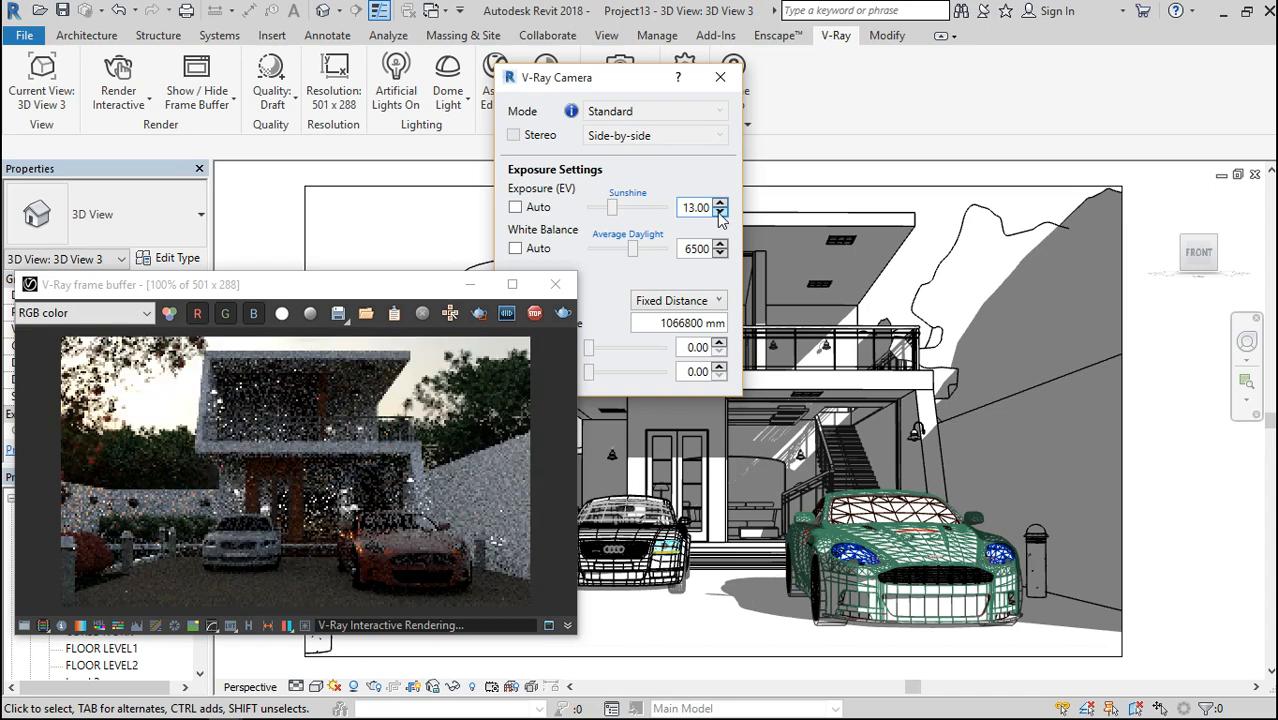
{"action": "left_click", "coordinate": [719, 214]}
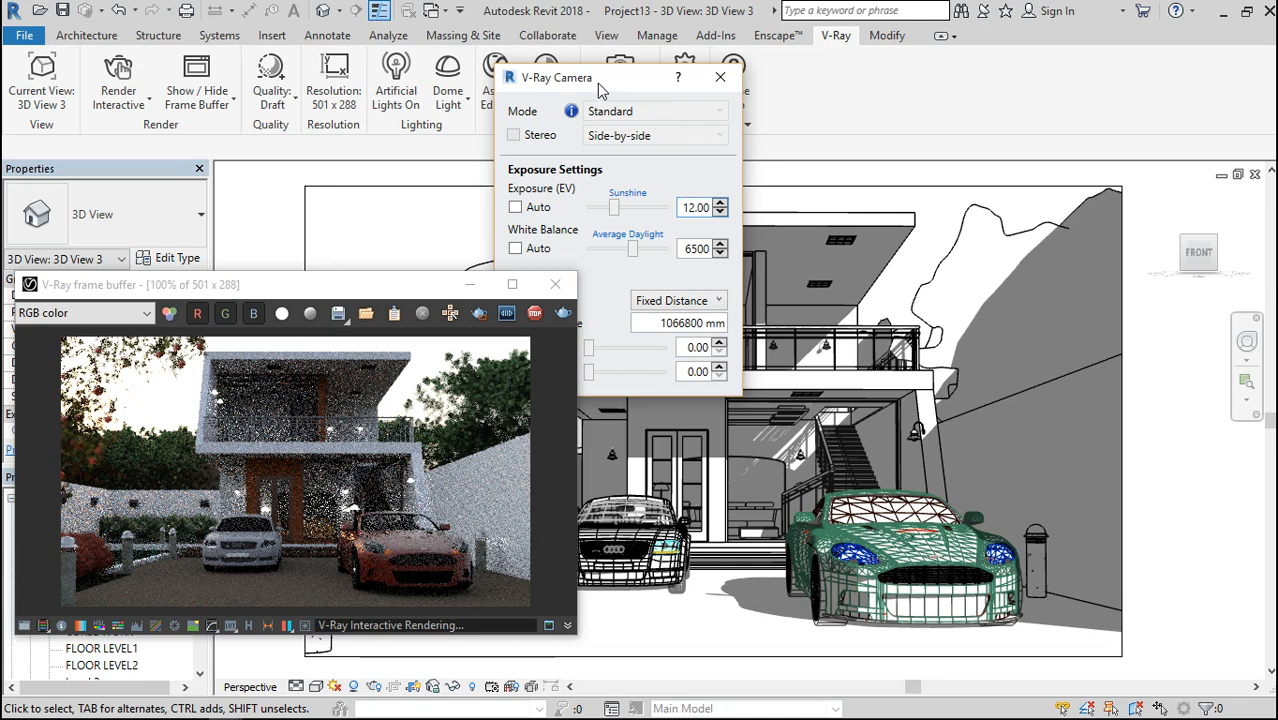
Set the camera's Defocus to 0.20, raise it to 0.30 and close the V-Ray Camera settings.
{"action": "left_click_drag", "start_coordinate": [597, 83], "coordinate": [806, 93]}
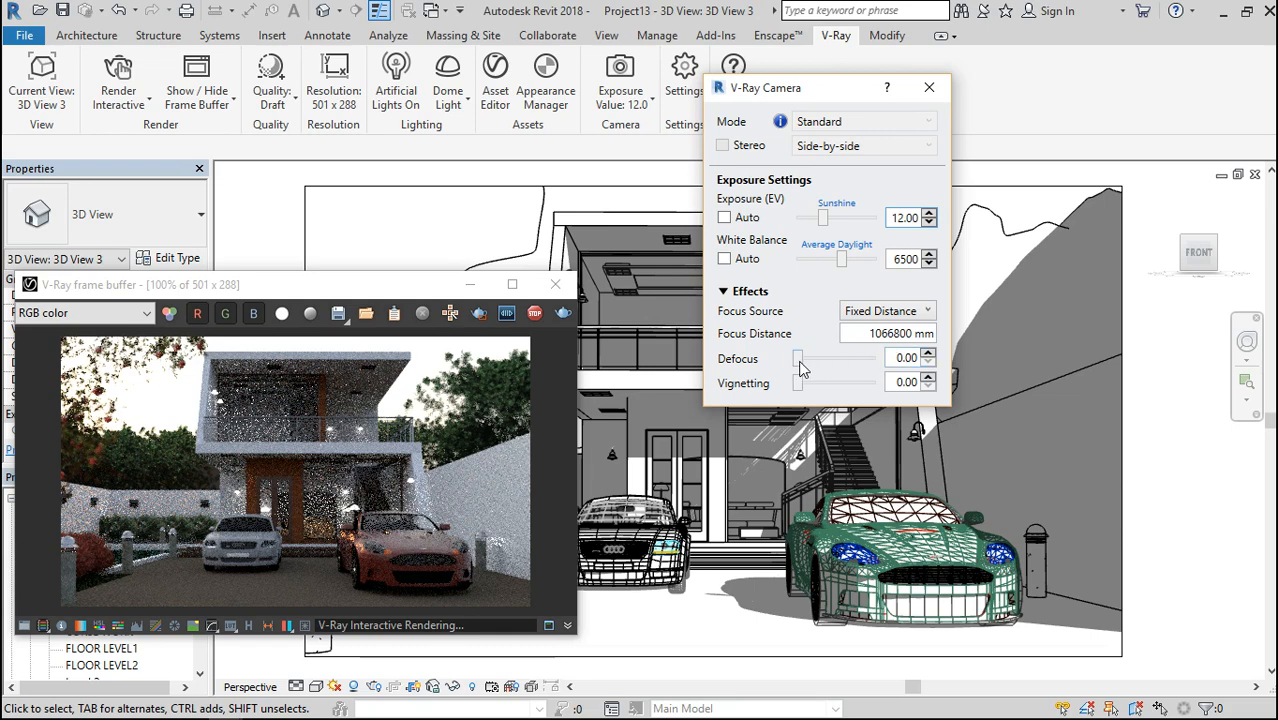
{"action": "double_click", "coordinate": [911, 357]}
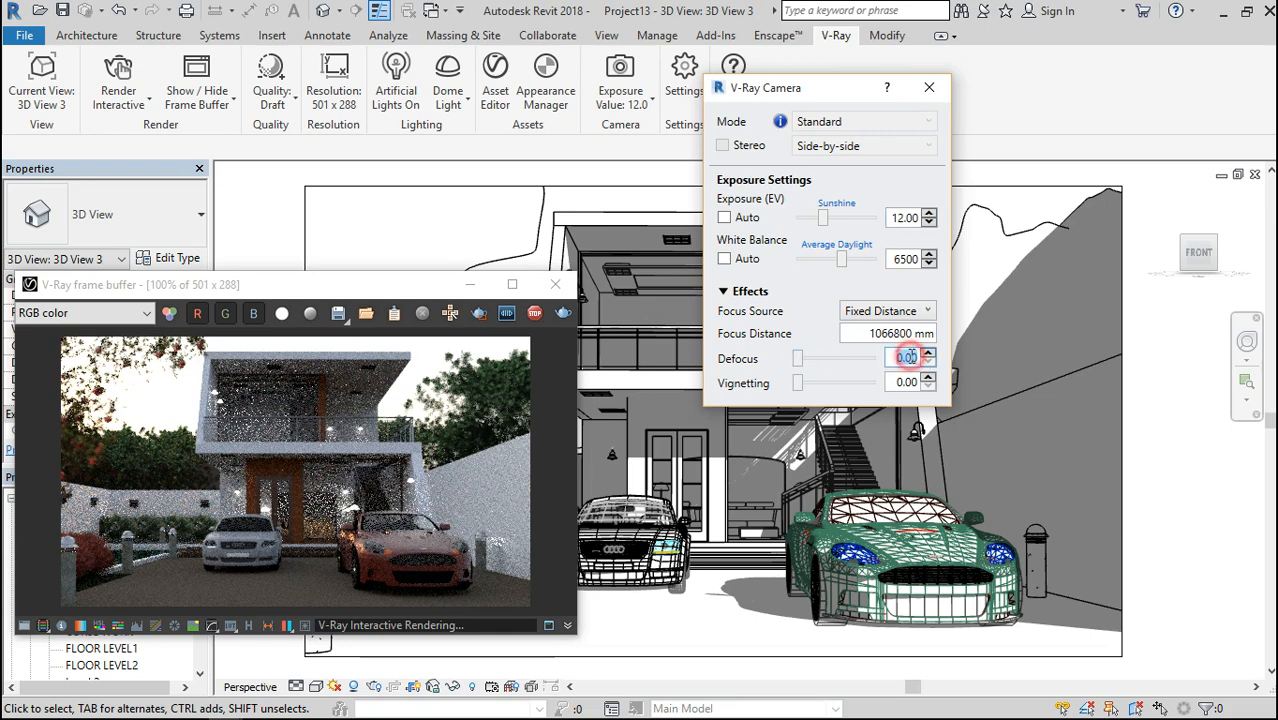
{"action": "type", "text": "0.20"}
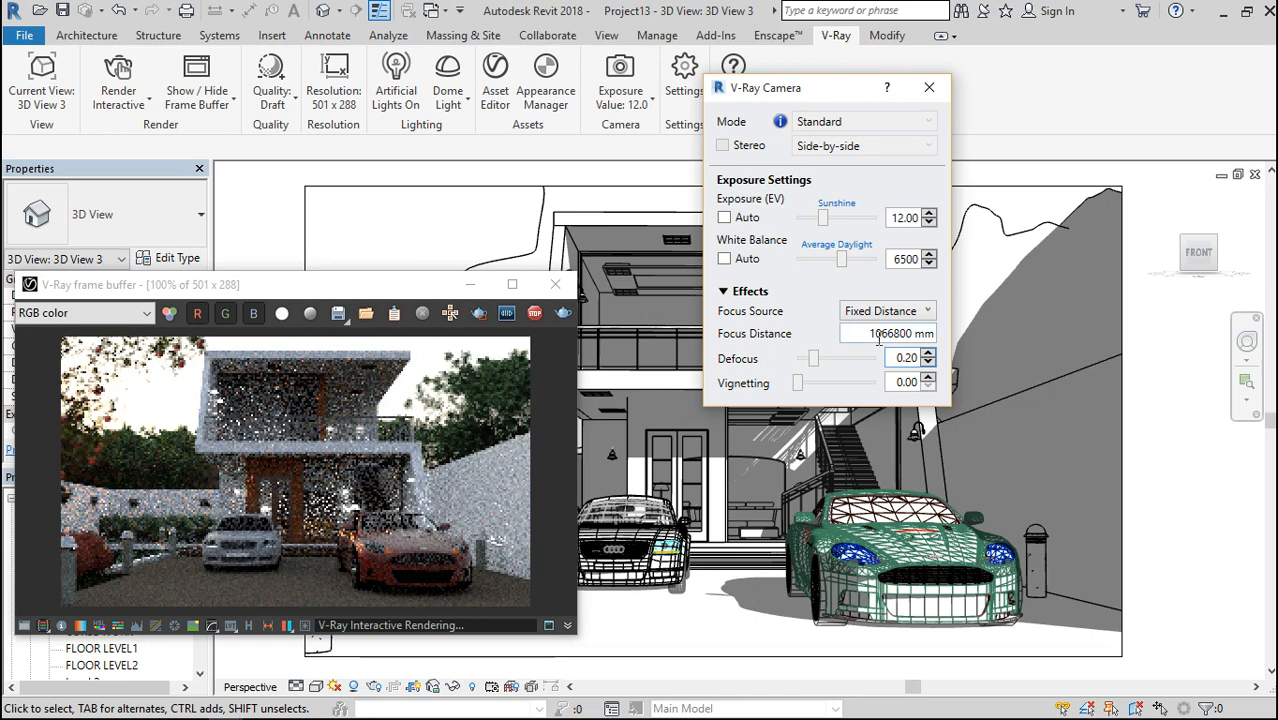
{"action": "double_click", "coordinate": [912, 357]}
{"action": "type", "text": "0.3"}
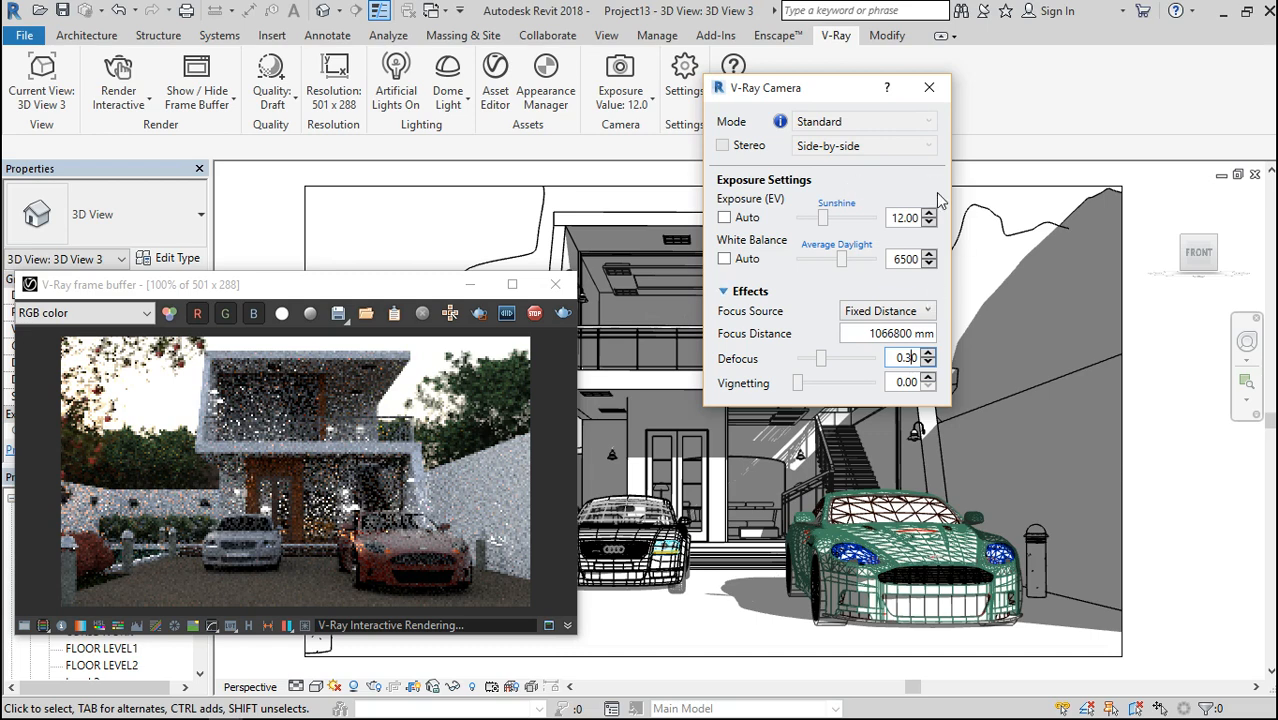
{"action": "left_click", "coordinate": [928, 91]}
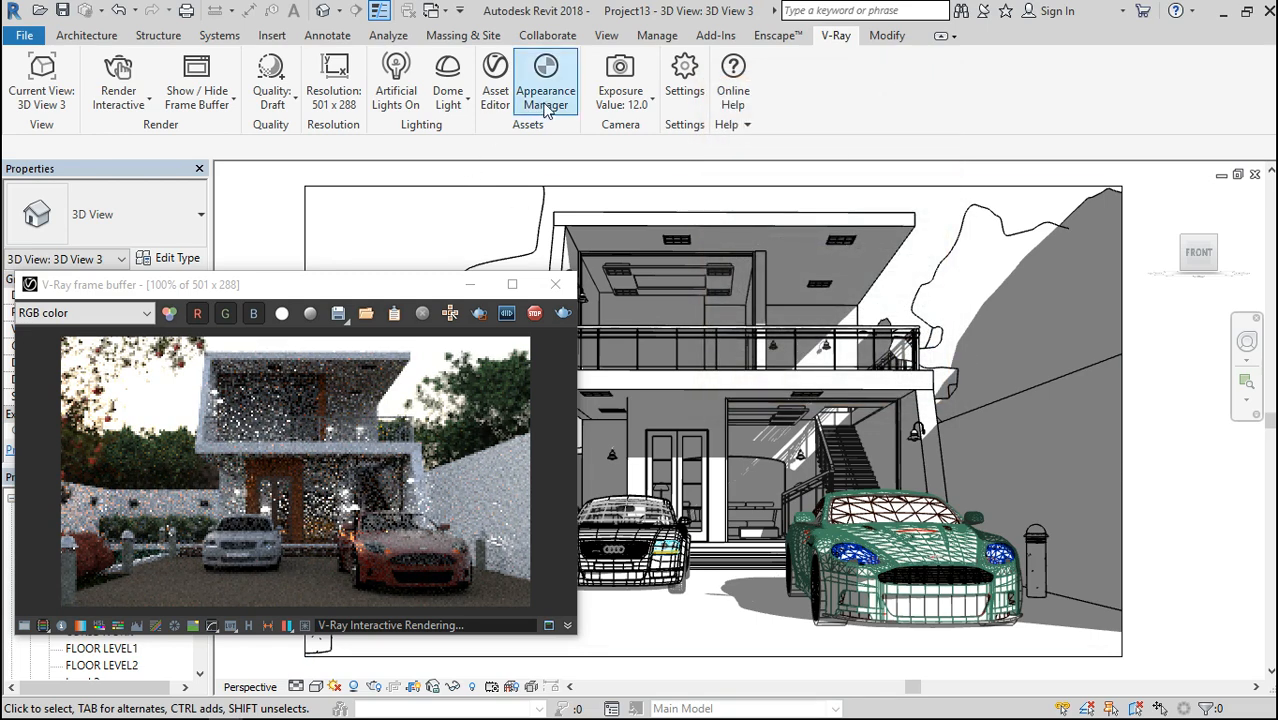
Try picking the camera's focus point beside the upper storey of the house and on the front of the green car.
{"action": "left_click", "coordinate": [624, 106]}
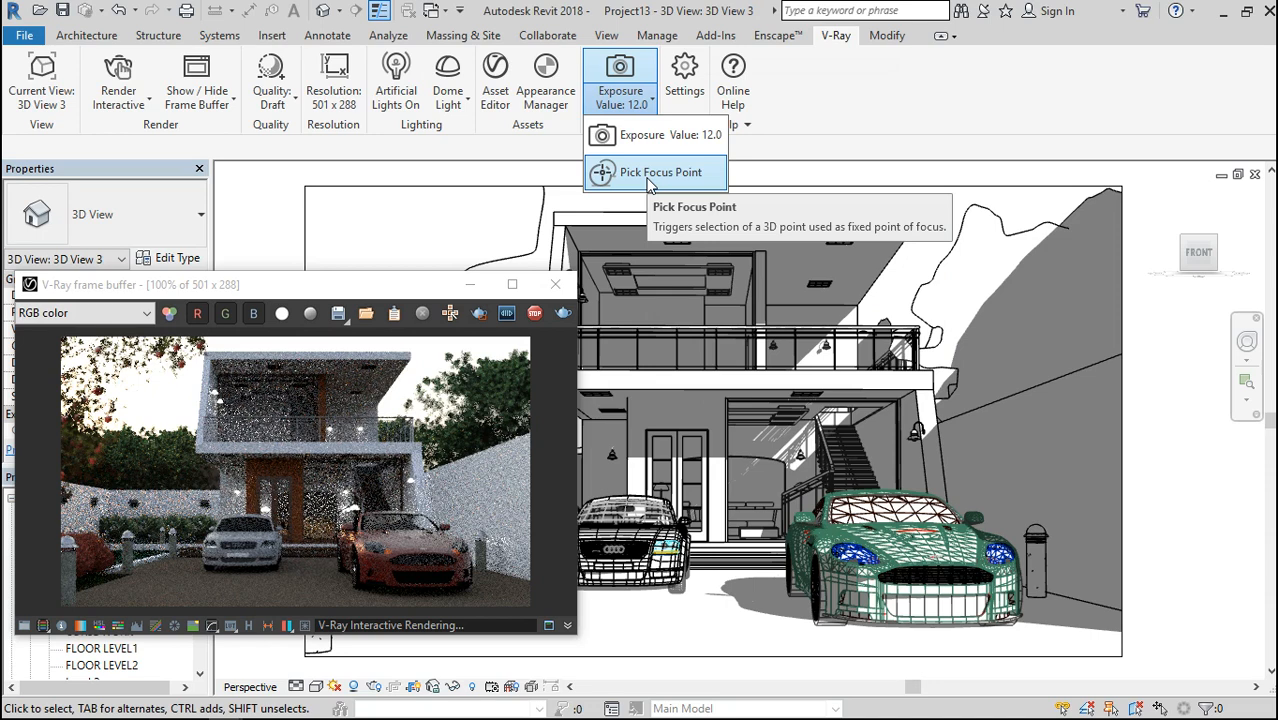
{"action": "left_click", "coordinate": [650, 174]}
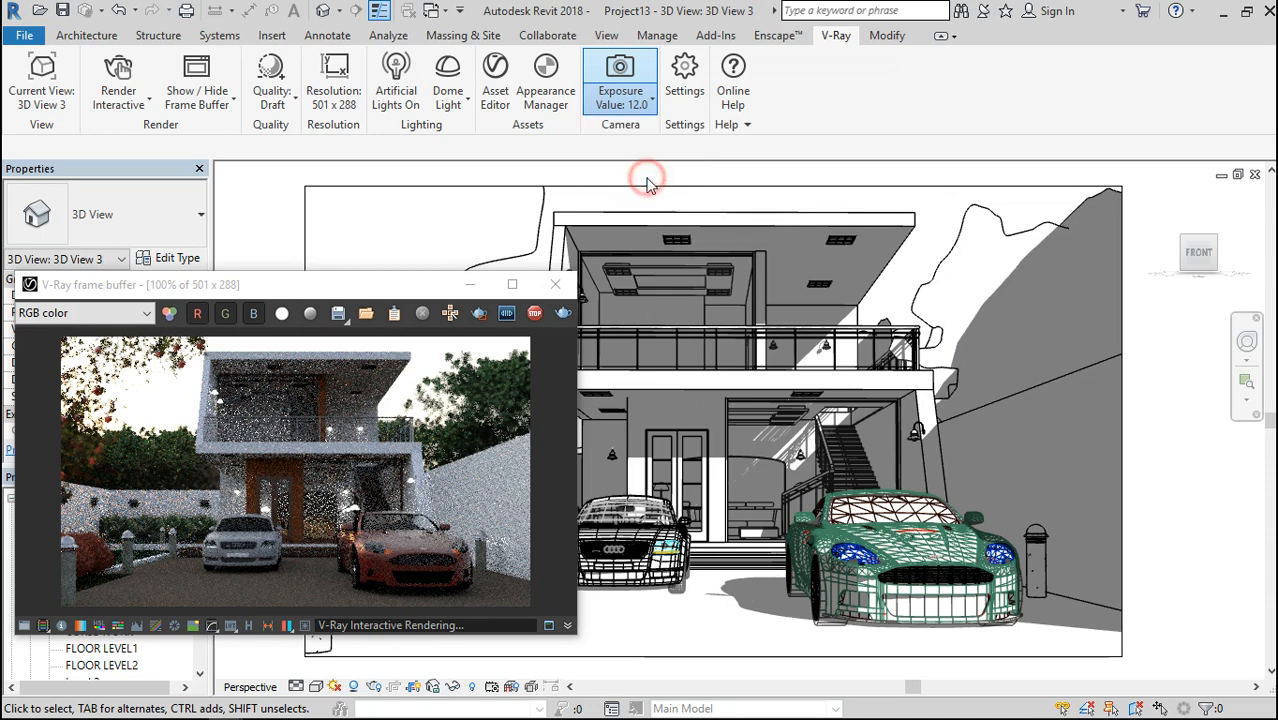
{"action": "left_click", "coordinate": [530, 258]}
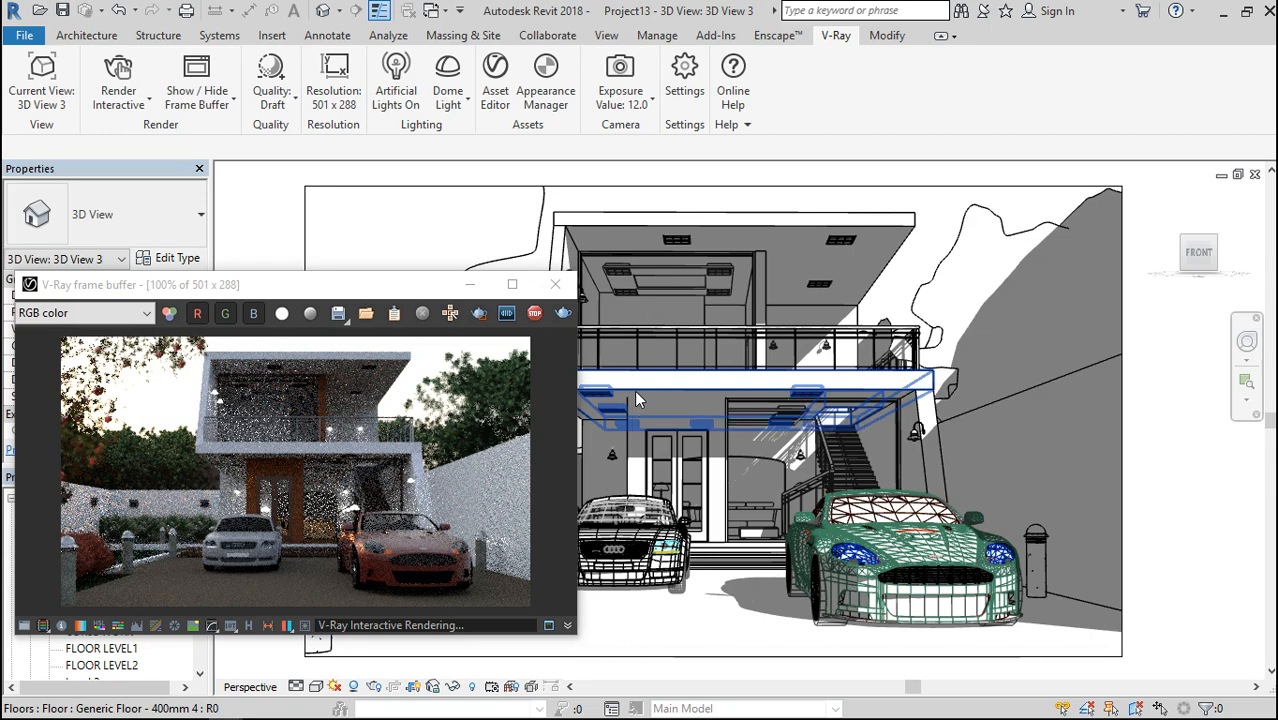
{"action": "left_click", "coordinate": [633, 112]}
{"action": "left_click", "coordinate": [622, 169]}
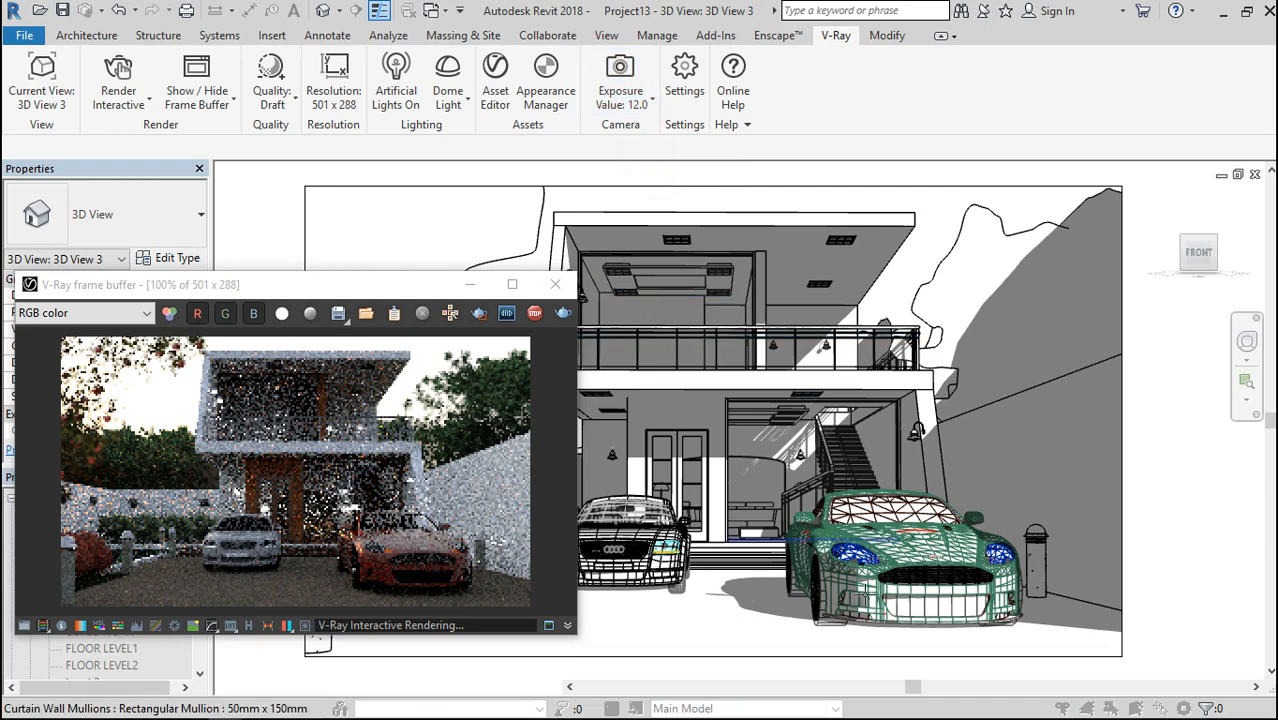
{"action": "left_click", "coordinate": [866, 598]}
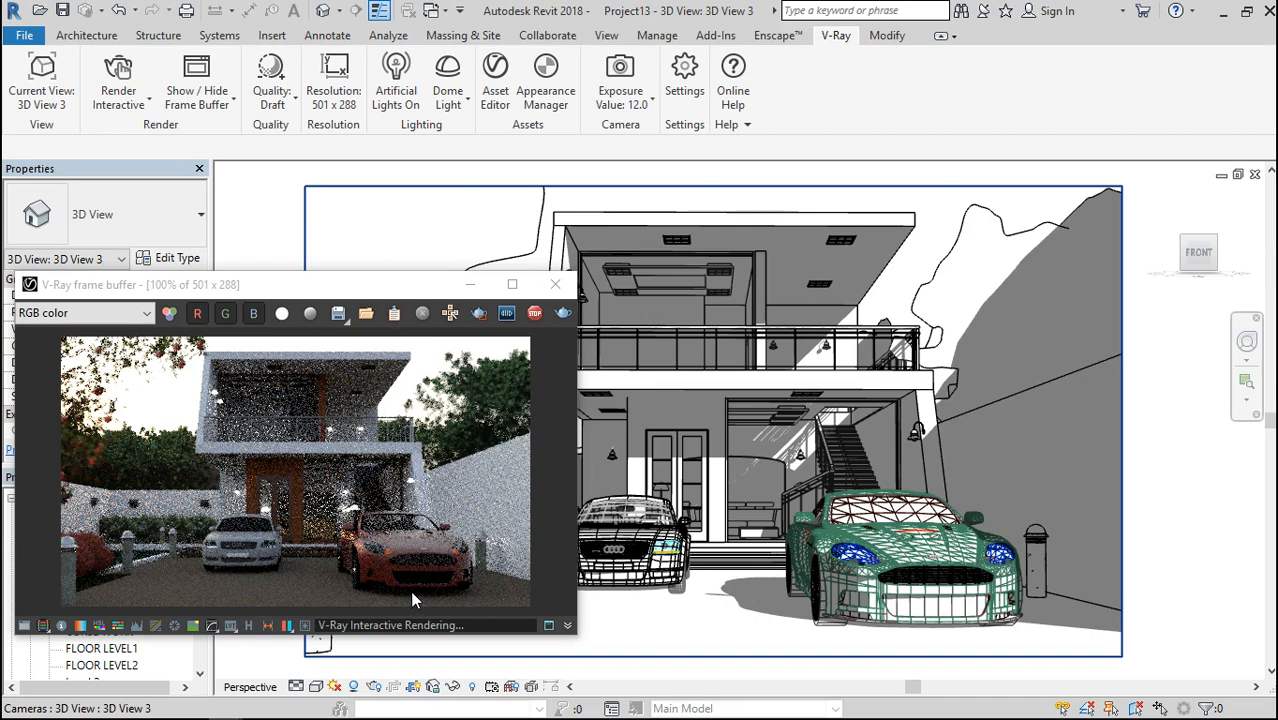
Try picking the camera's focus point on the building above the entrance door.
{"action": "left_click", "coordinate": [650, 104]}
{"action": "left_click", "coordinate": [660, 172]}
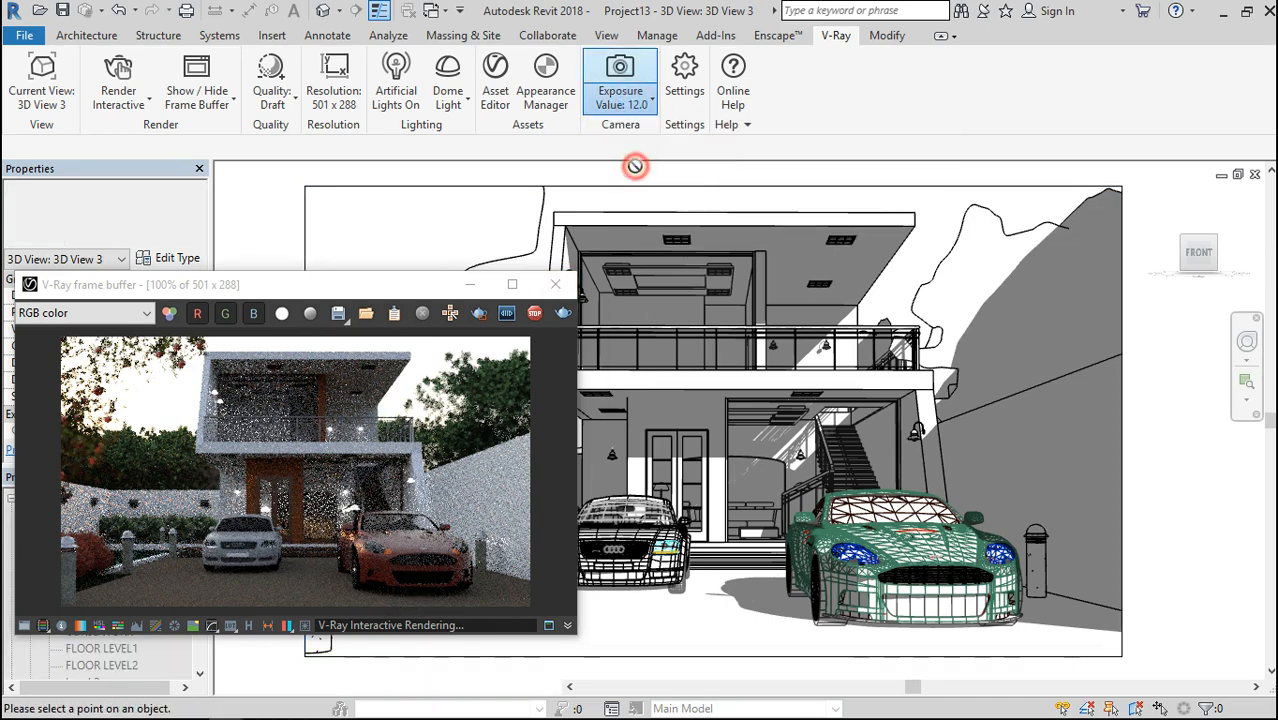
{"action": "left_click", "coordinate": [701, 408]}
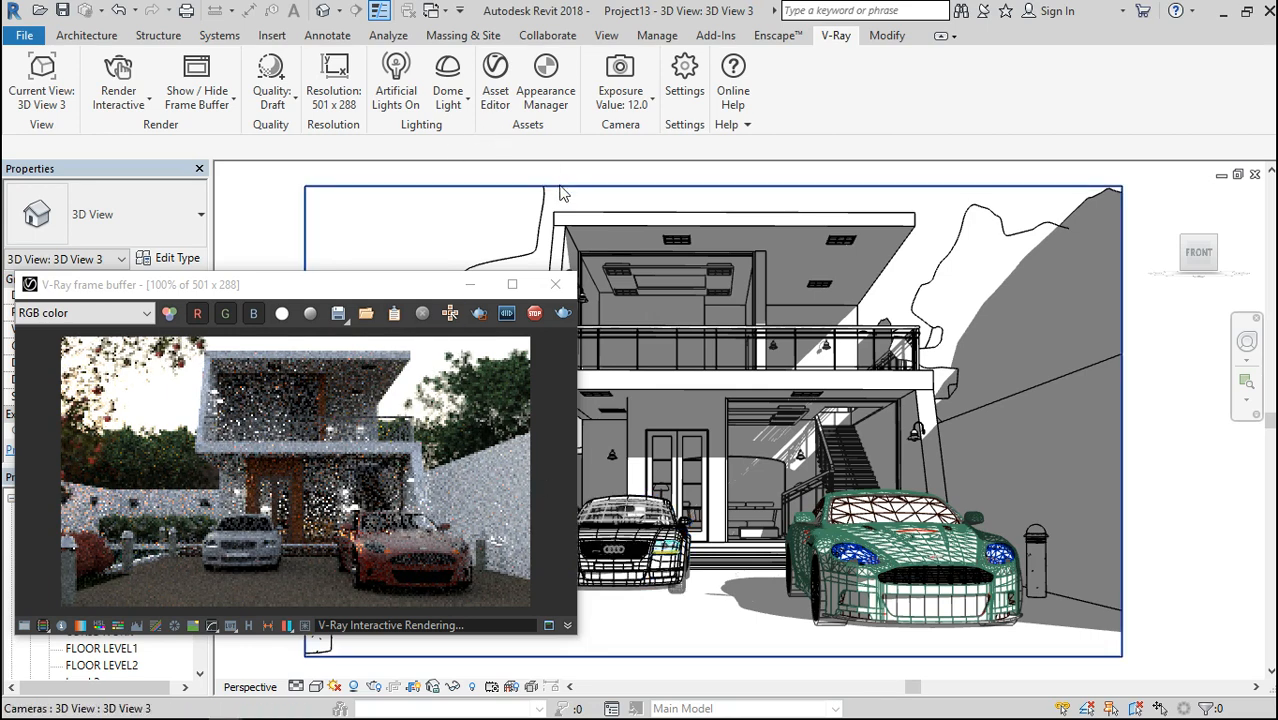
Pick the camera's focus point on the ground floor surface beside the bollard, in front of the boundary wall.
{"action": "left_click", "coordinate": [616, 106]}
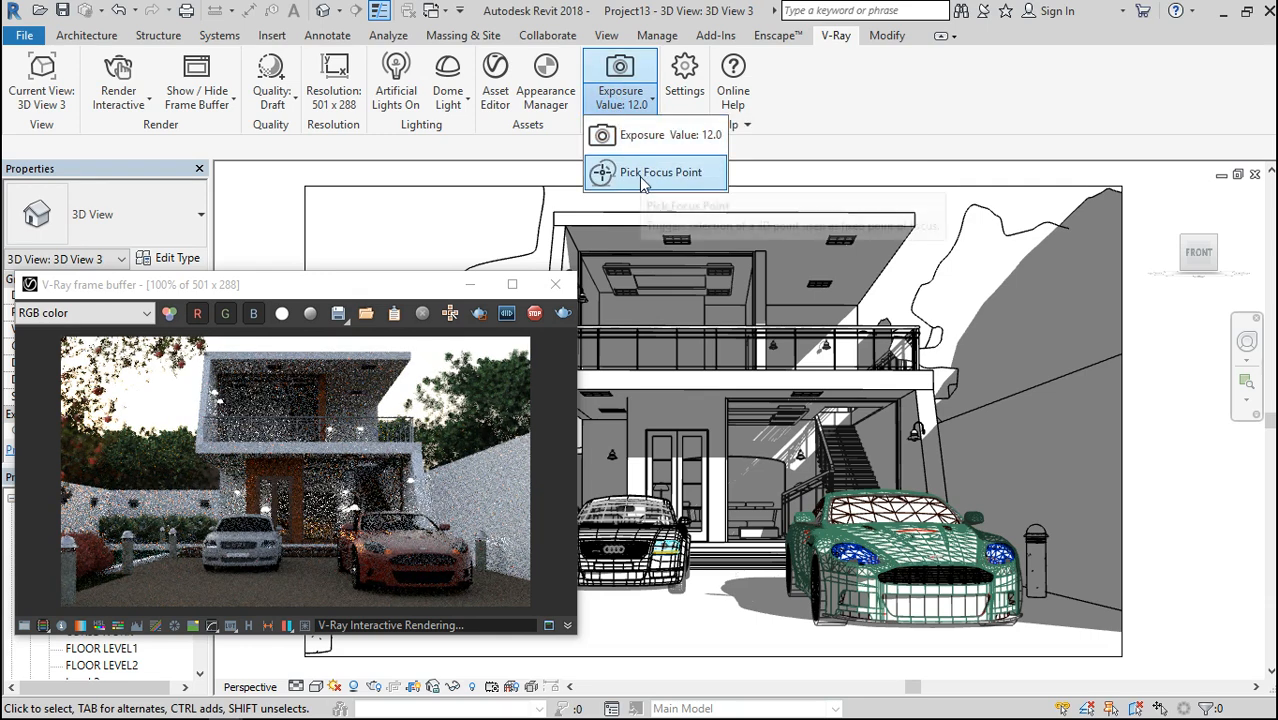
{"action": "left_click", "coordinate": [641, 176]}
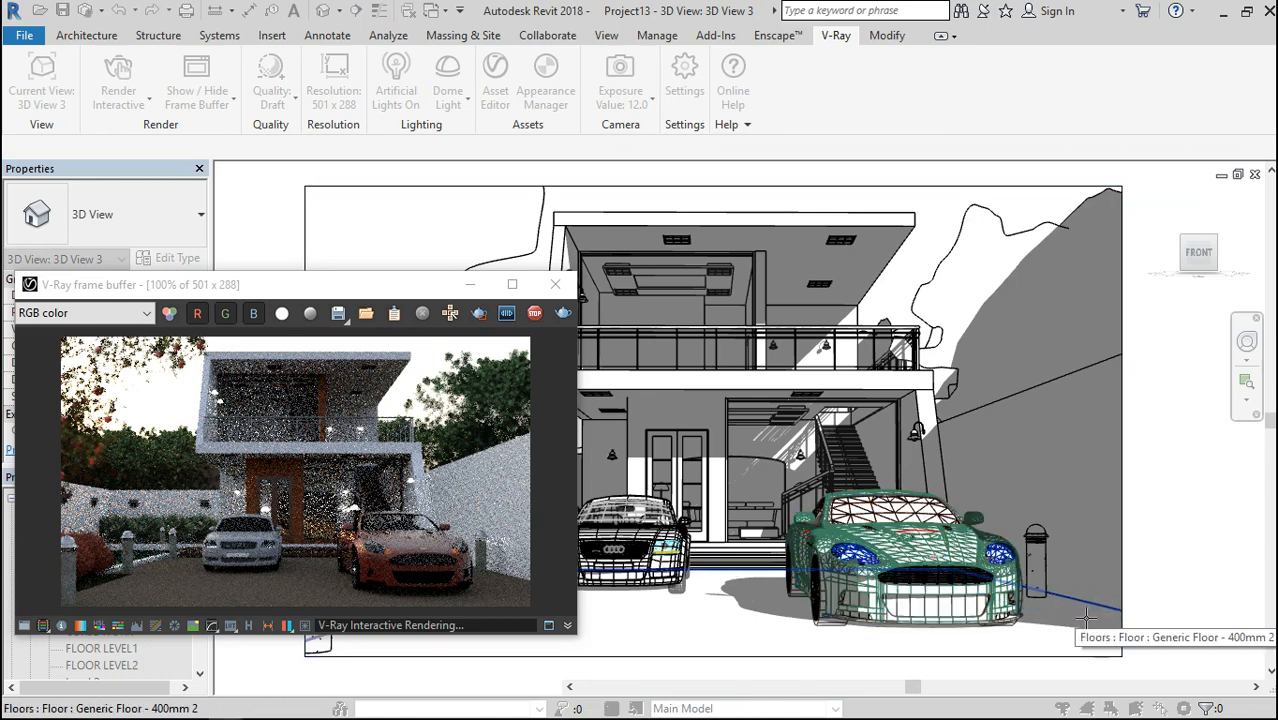
{"action": "left_click", "coordinate": [1086, 619]}
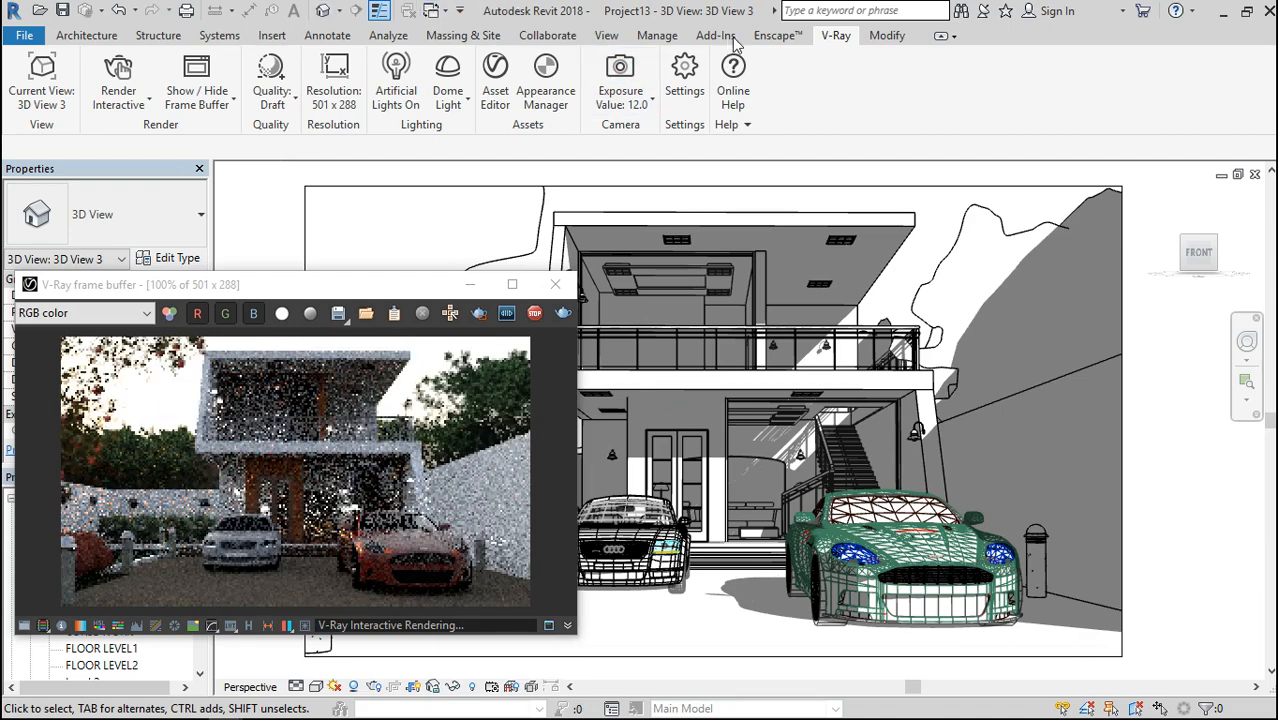
Enable Aerial Perspective in the V-Ray environment settings and move the settings window clear of the frame buffer.
{"action": "left_click", "coordinate": [685, 85]}
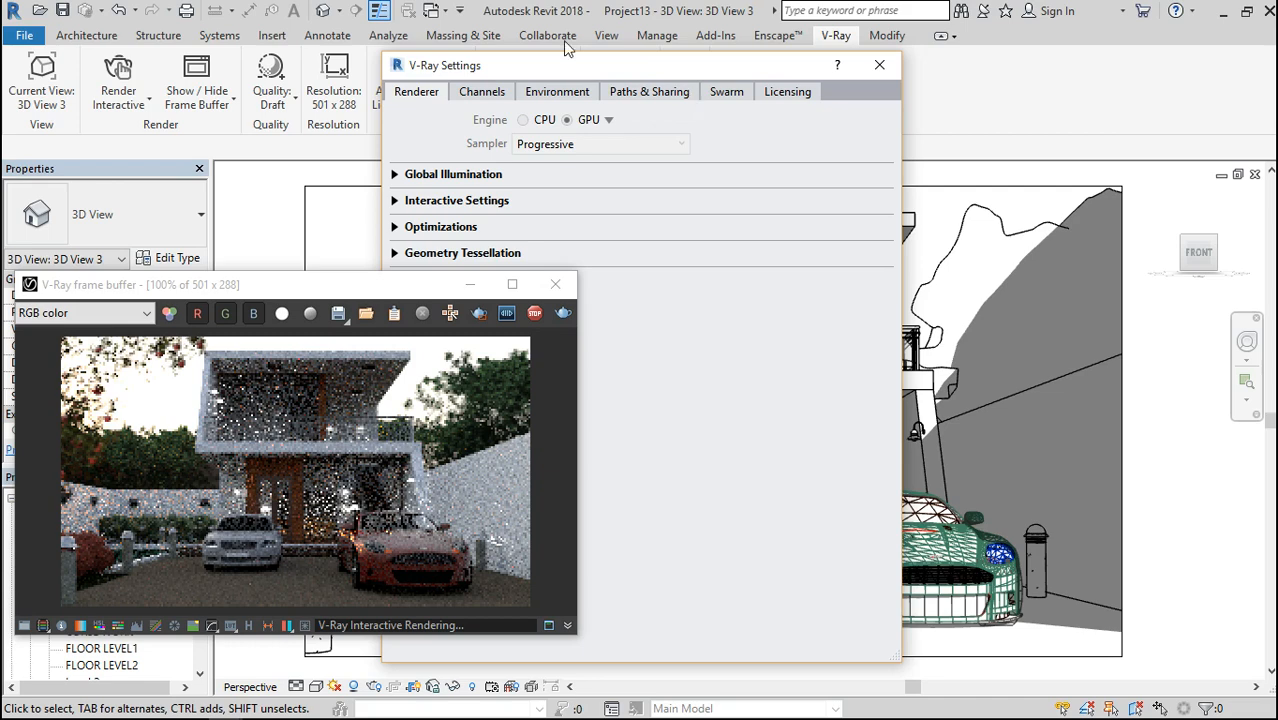
{"action": "left_click", "coordinate": [540, 91]}
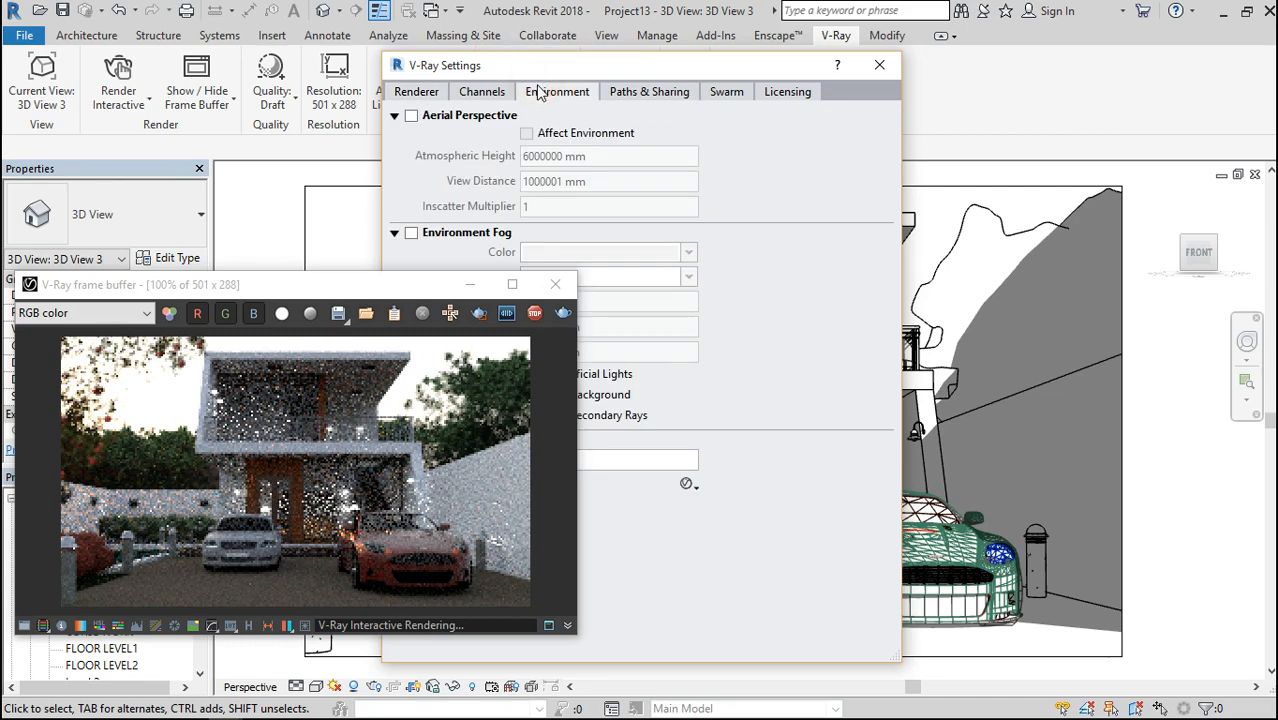
{"action": "left_click", "coordinate": [412, 116]}
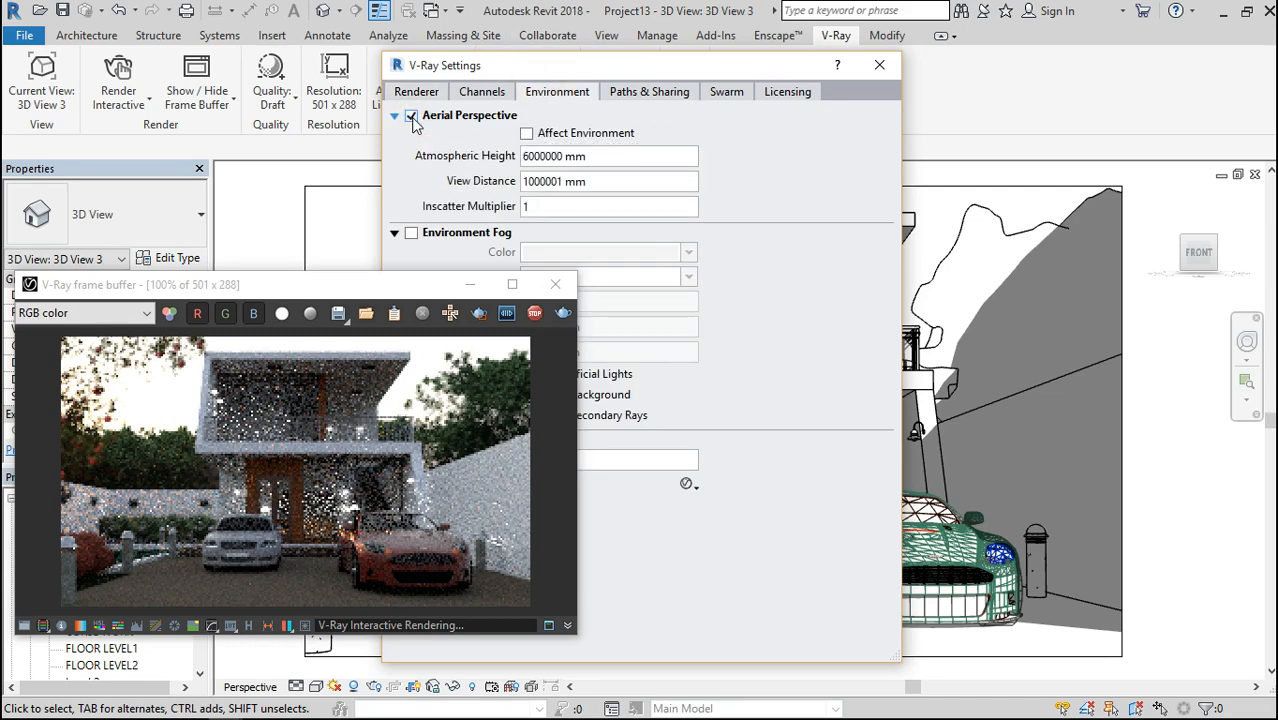
{"action": "left_click_drag", "start_coordinate": [578, 69], "coordinate": [905, 58]}
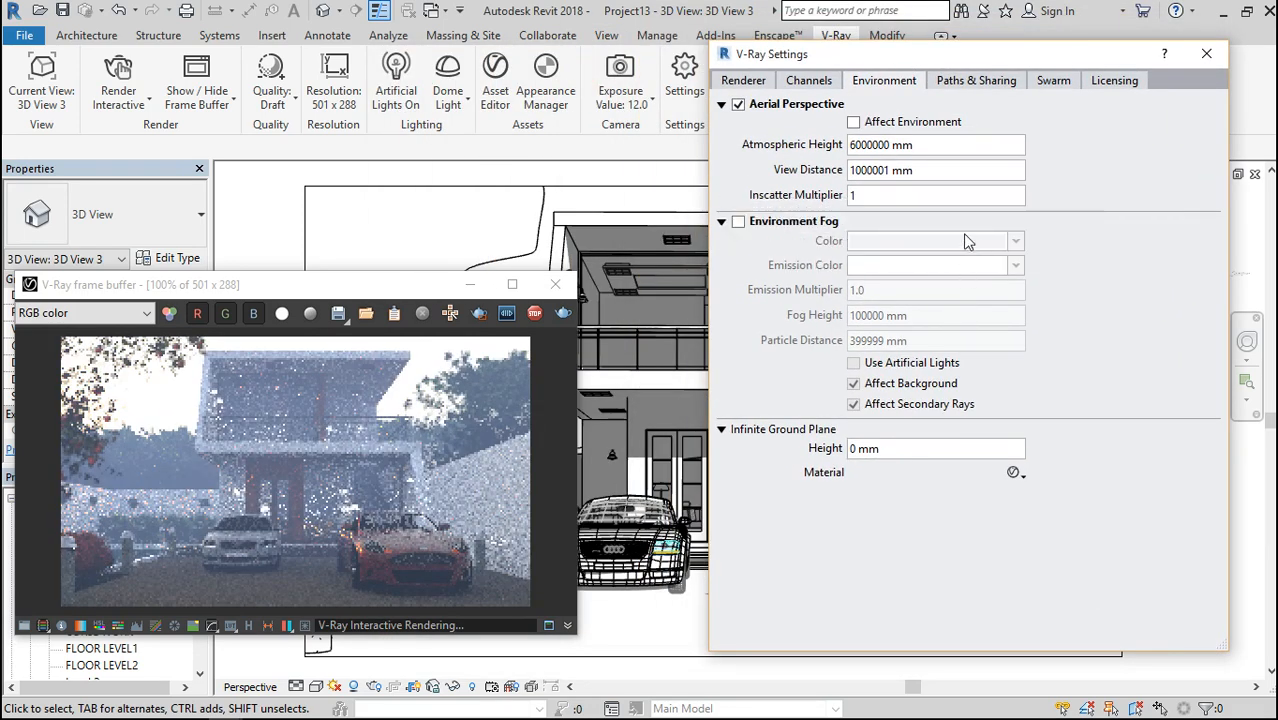
Set the Aerial Perspective atmospheric height to 10000 mm, and reduce it to 1000 mm.
{"action": "left_click", "coordinate": [907, 145]}
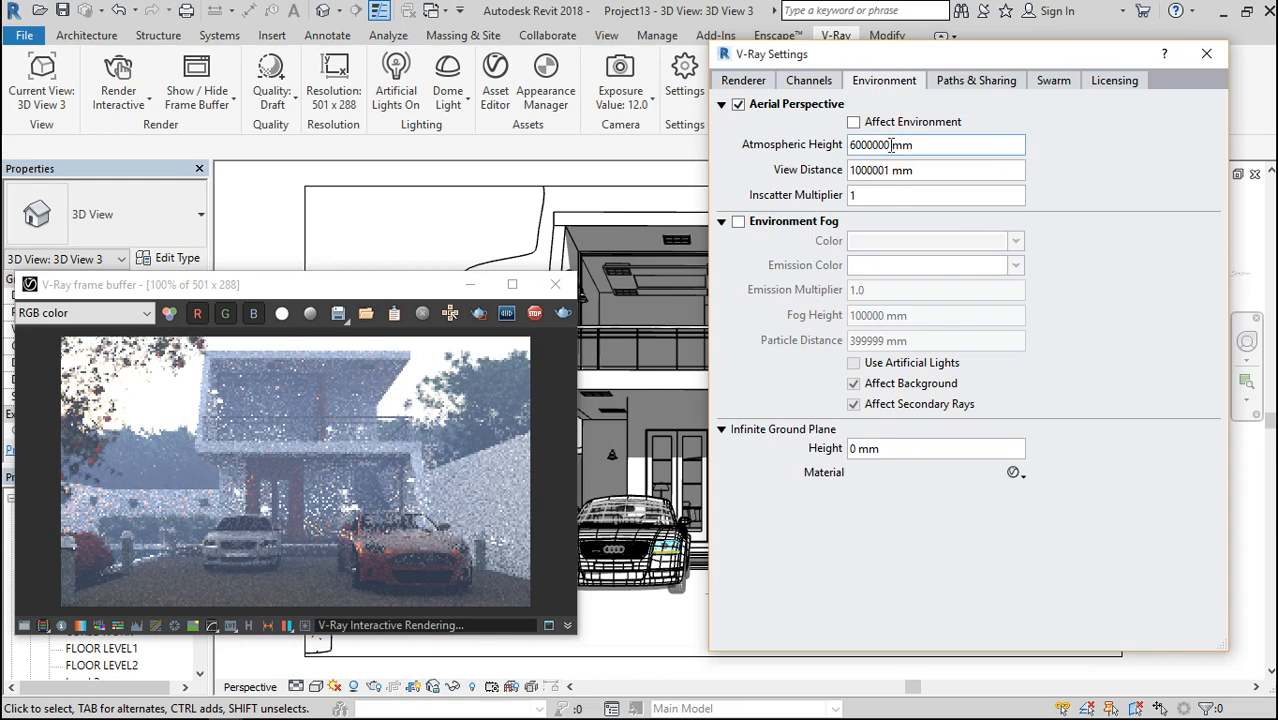
{"action": "left_click", "coordinate": [931, 143]}
{"action": "key", "text": "BackSpace"}
{"action": "key", "text": "BackSpace"}
{"action": "key", "text": "BackSpace"}
{"action": "key", "text": "BackSpace"}
{"action": "key", "text": "BackSpace"}
{"action": "key", "text": "BackSpace"}
{"action": "key", "text": "BackSpace"}
{"action": "key", "text": "BackSpace"}
{"action": "key", "text": "BackSpace"}
{"action": "key", "text": "BackSpace"}
{"action": "type", "text": "1"}
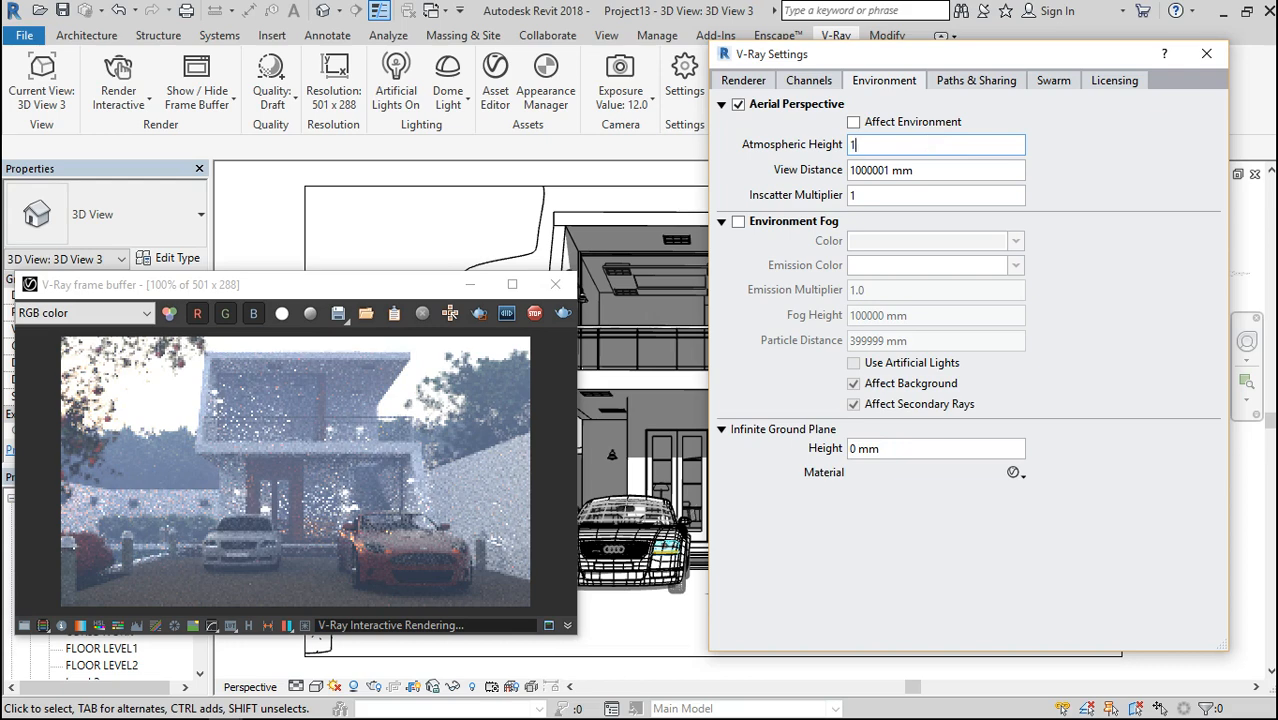
{"action": "type", "text": "0000"}
{"action": "key", "text": "Return"}
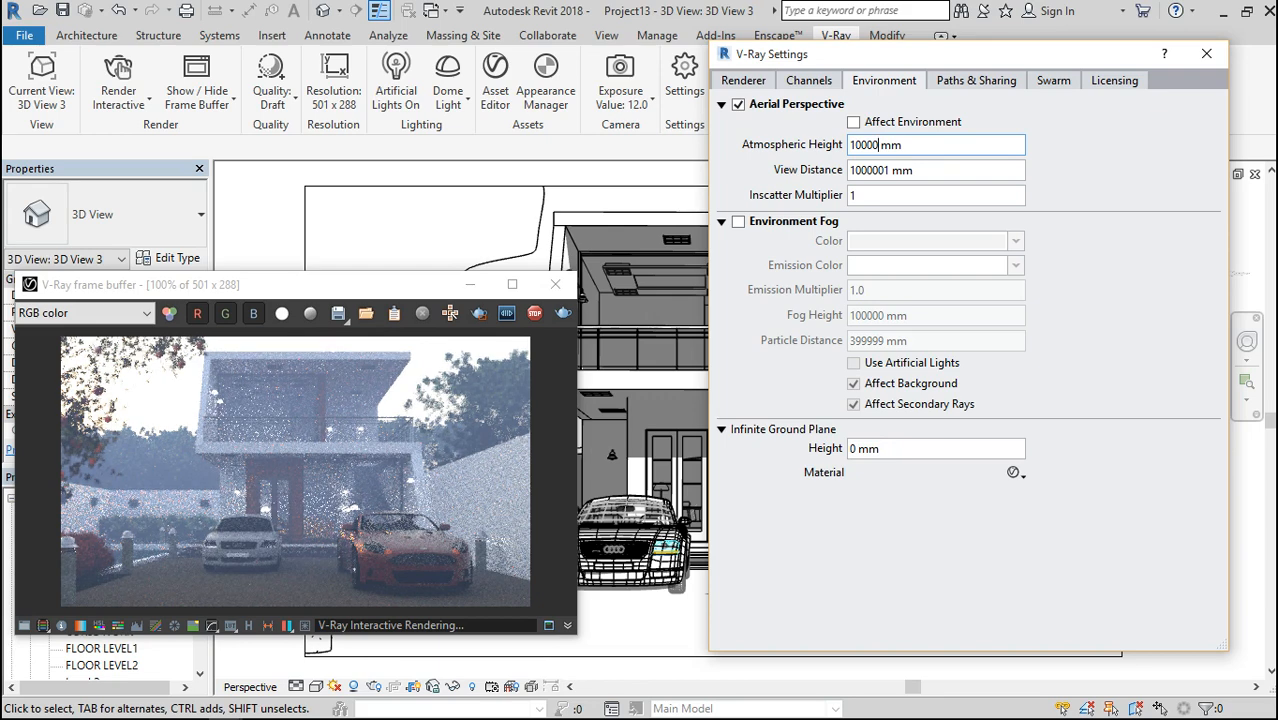
{"action": "key", "text": "BackSpace"}
{"action": "key", "text": "Return"}
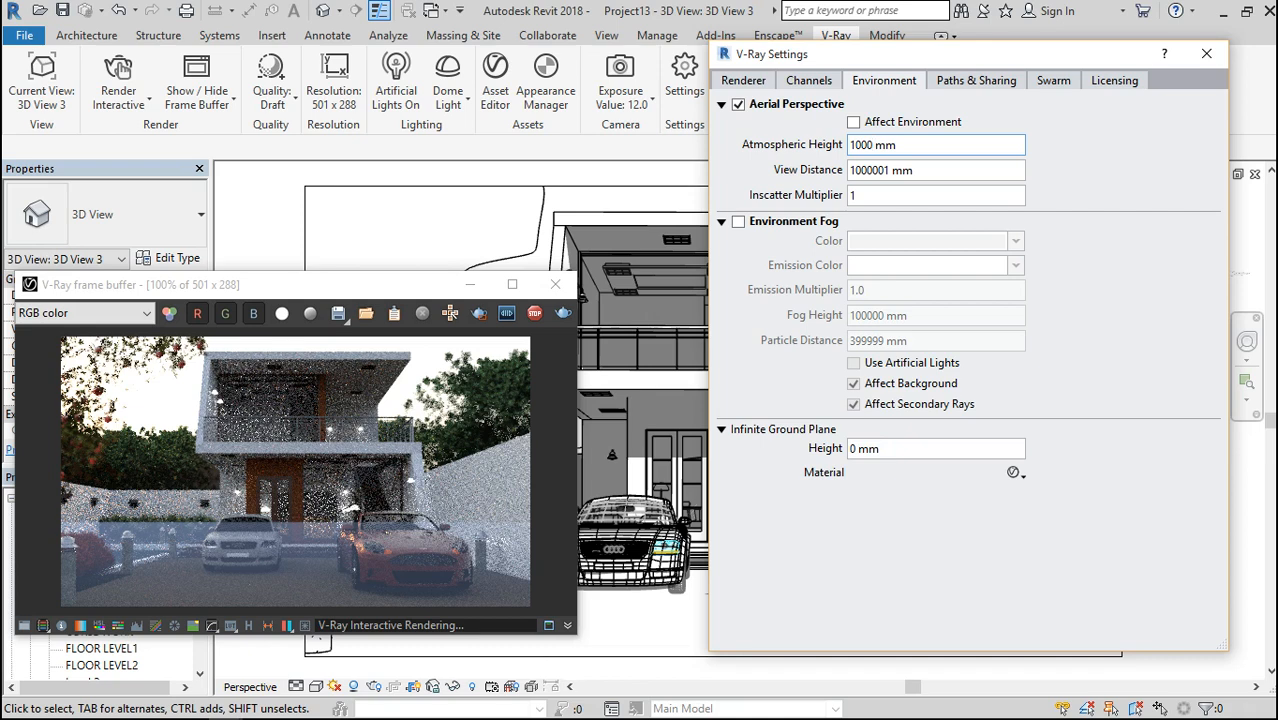
Try an Aerial Perspective view distance of 10000 mm and raise it to 1000000 mm.
{"action": "left_click", "coordinate": [891, 171]}
{"action": "key", "text": "BackSpace"}
{"action": "key", "text": "BackSpace"}
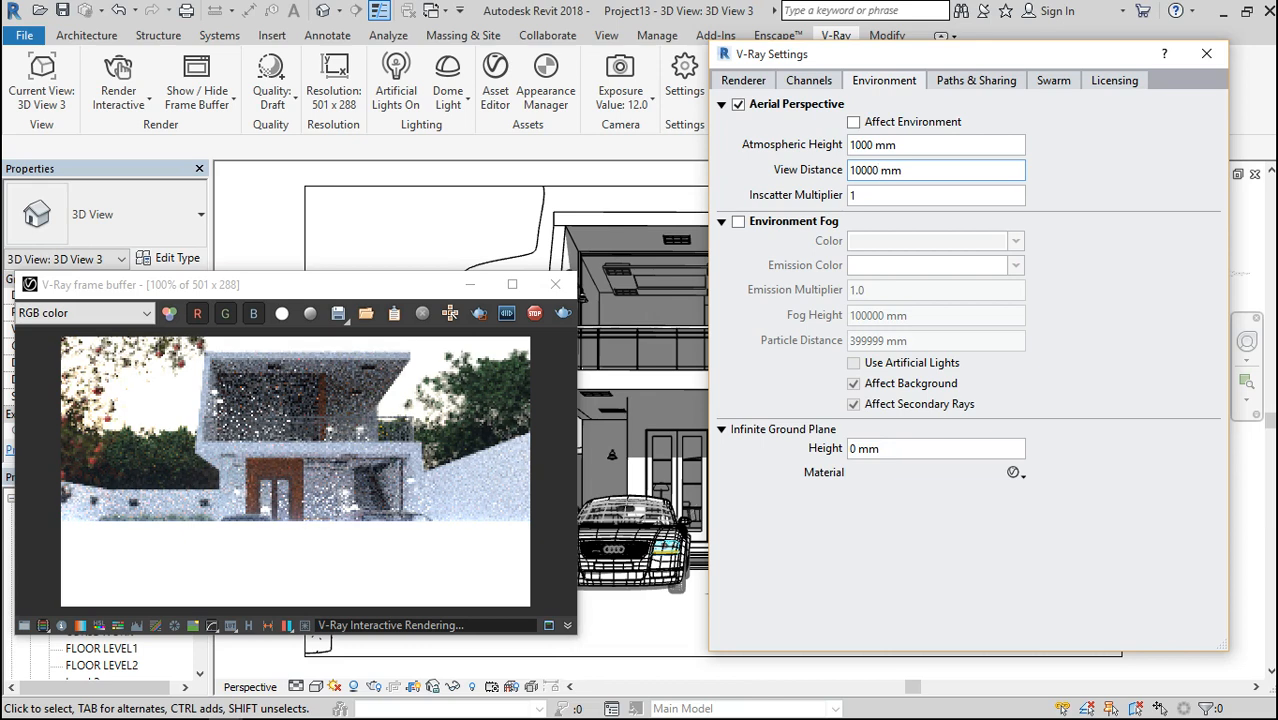
{"action": "type", "text": "00"}
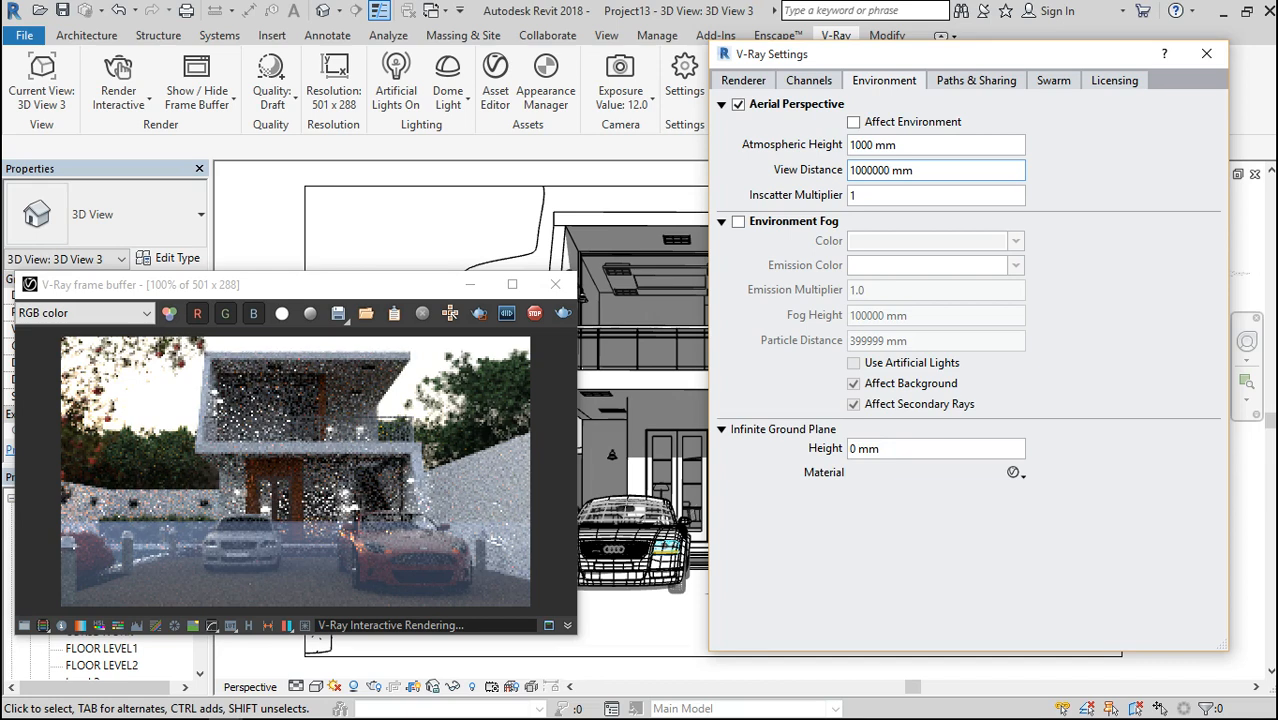
Raise the Aerial Perspective atmospheric height to 100000 mm.
{"action": "left_click", "coordinate": [908, 145]}
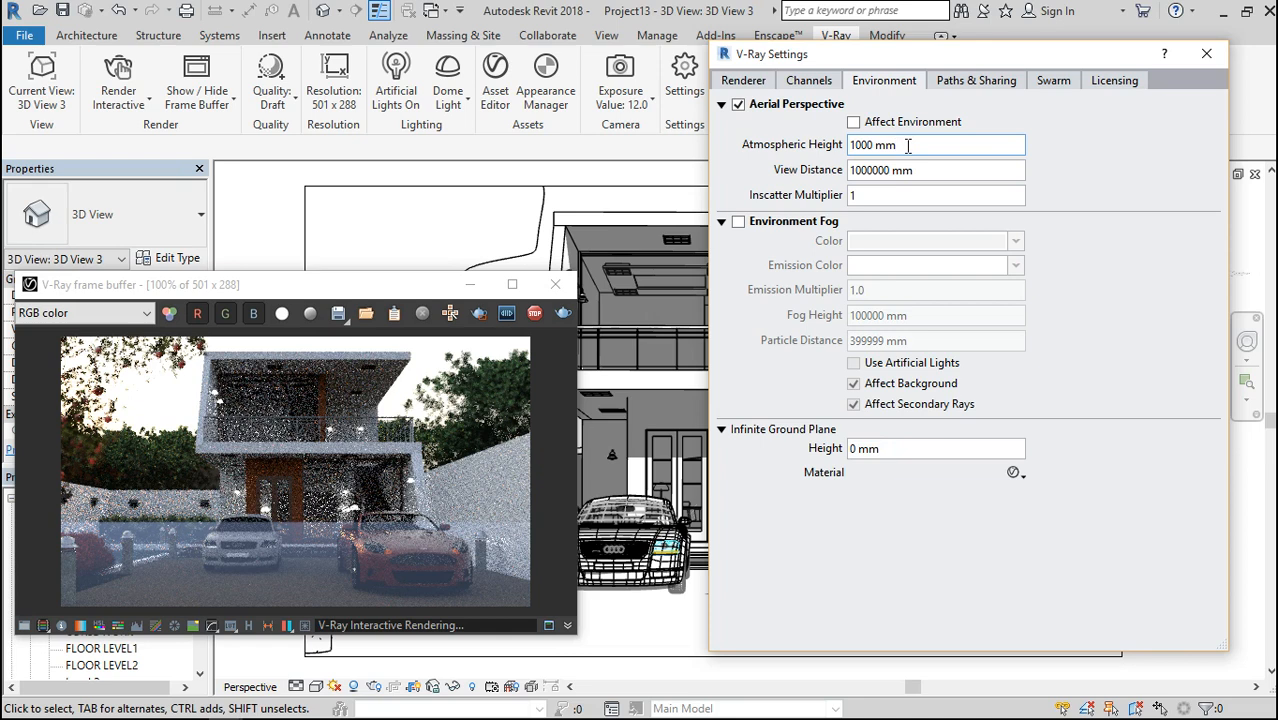
{"action": "key", "text": "BackSpace"}
{"action": "key", "text": "BackSpace"}
{"action": "key", "text": "BackSpace"}
{"action": "type", "text": "0"}
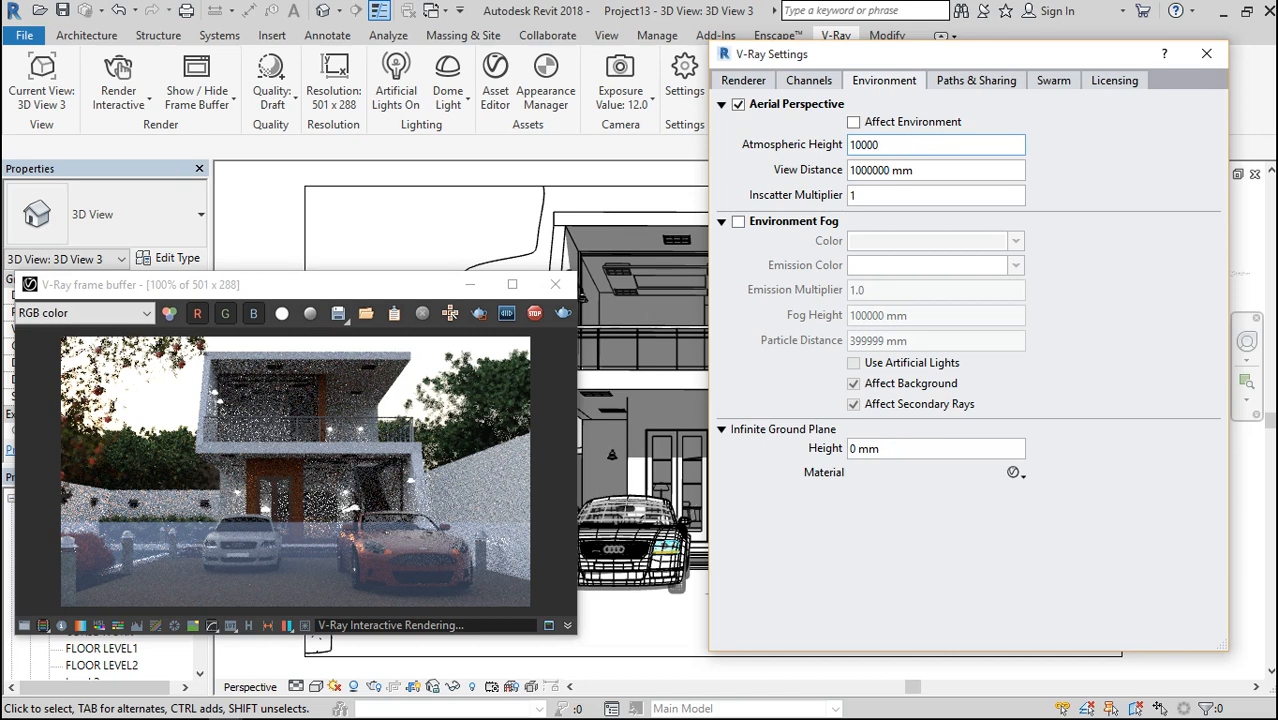
{"action": "type", "text": "0"}
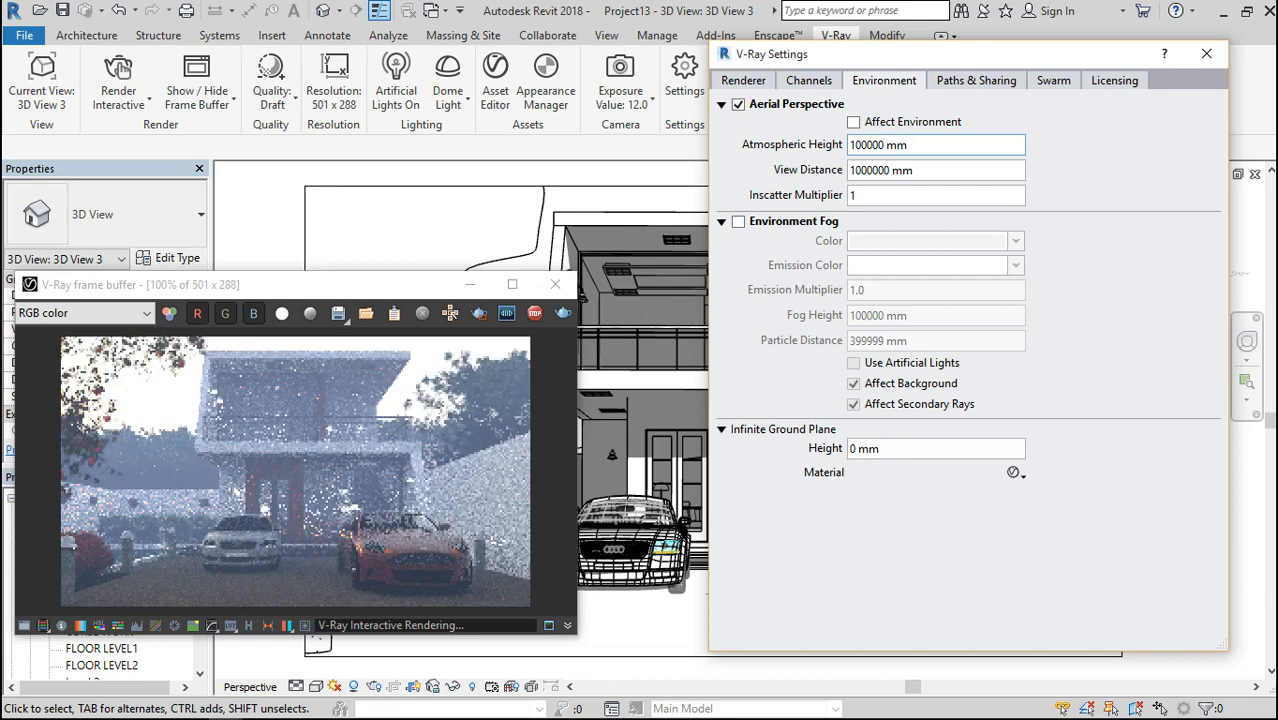
Set the Aerial Perspective inscatter multiplier to 0.1, let it affect the environment, and close the V-Ray settings.
{"action": "left_click", "coordinate": [880, 197]}
{"action": "key", "text": "BackSpace"}
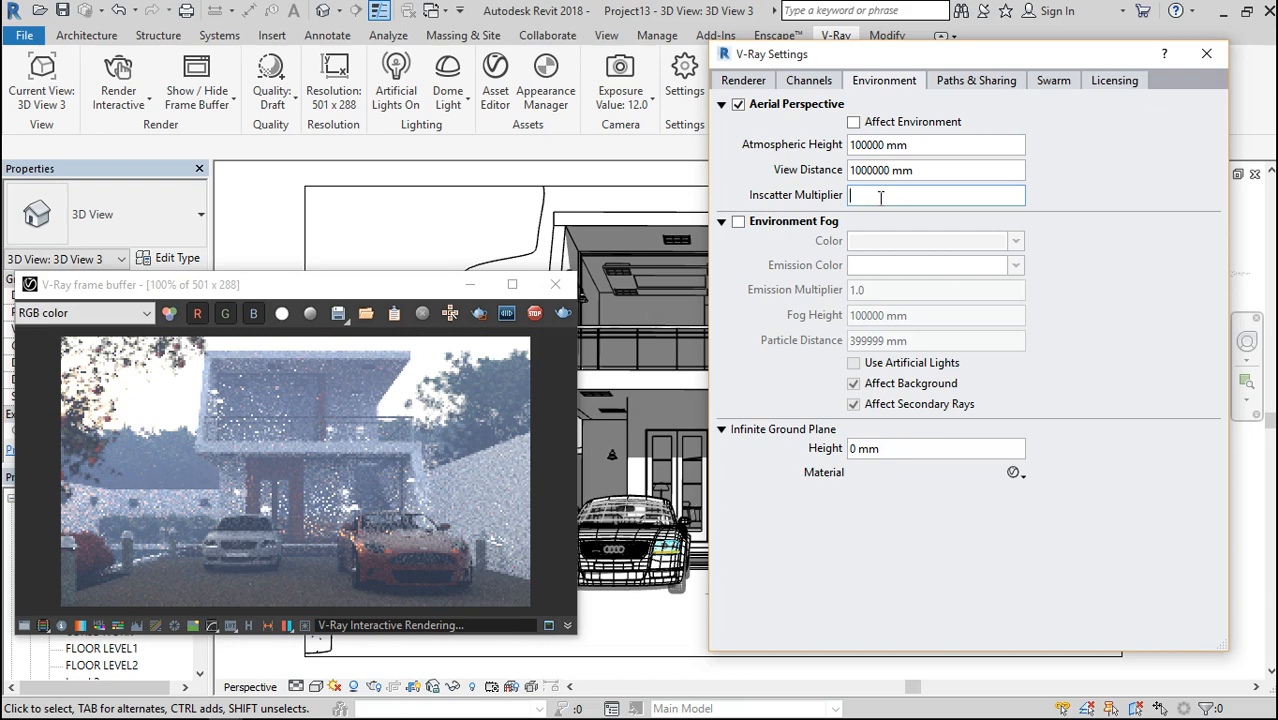
{"action": "type", "text": "0.1"}
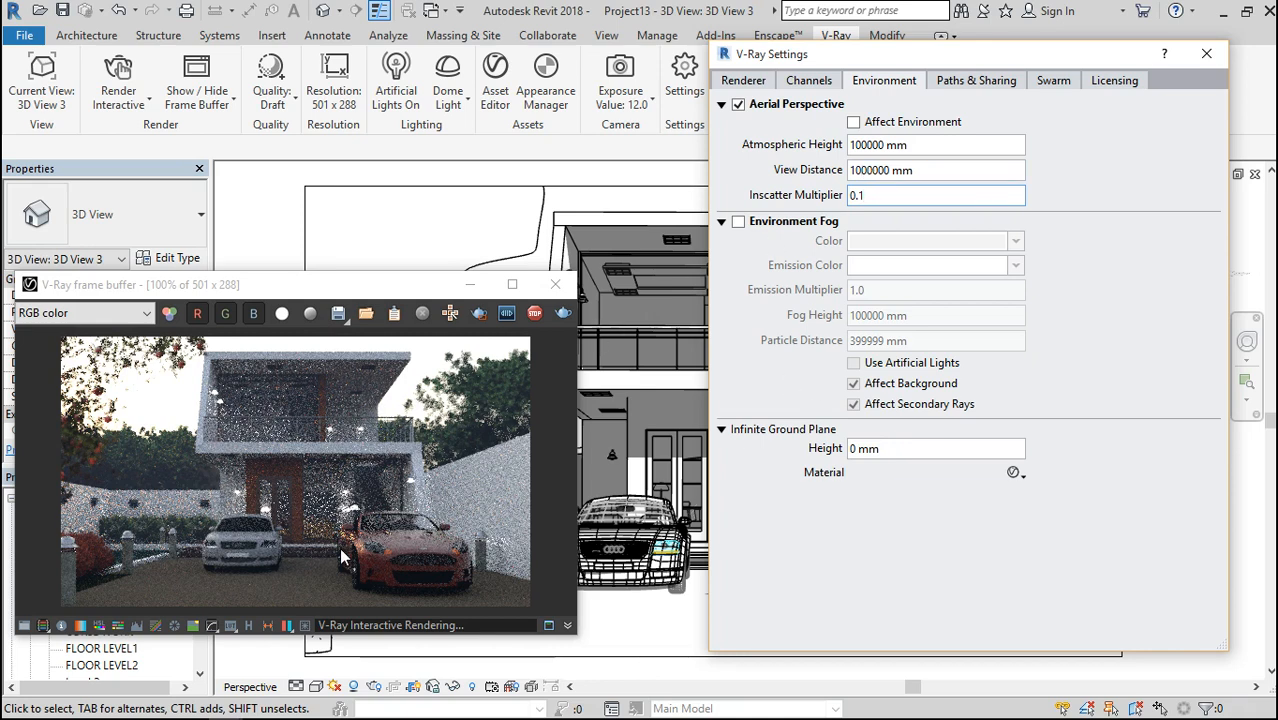
{"action": "left_click", "coordinate": [853, 123]}
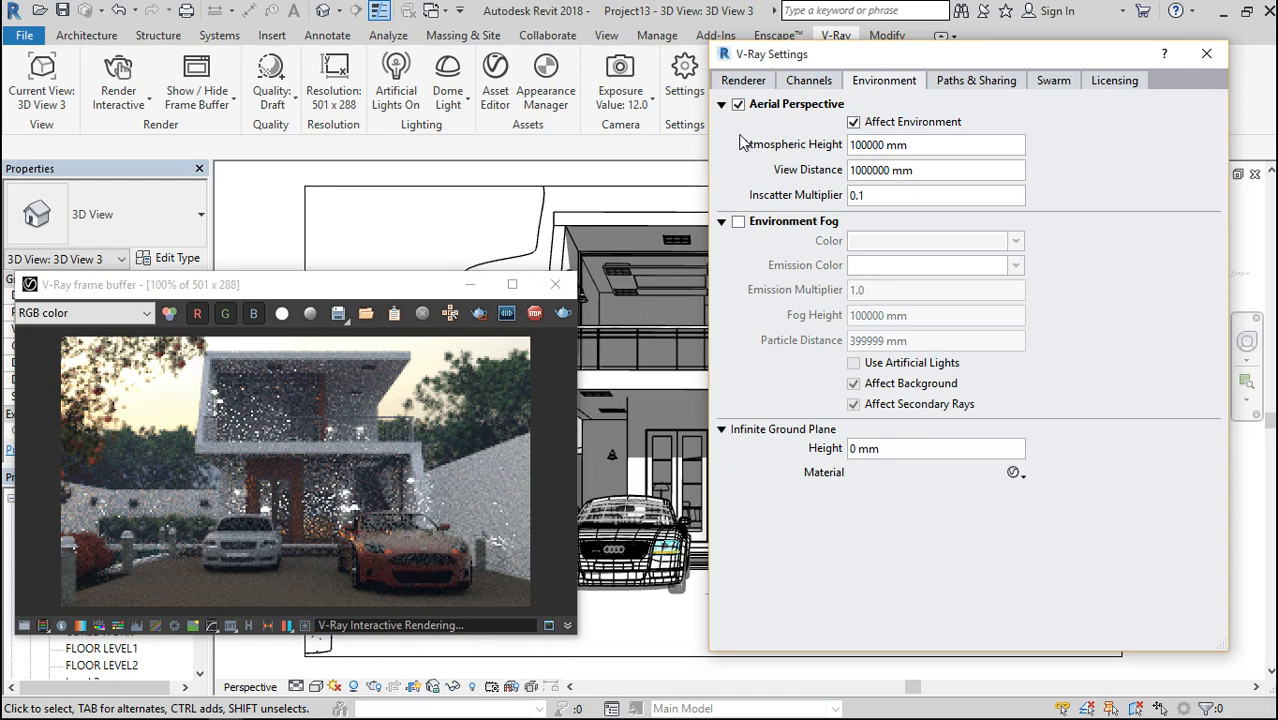
{"action": "left_click", "coordinate": [1208, 54]}
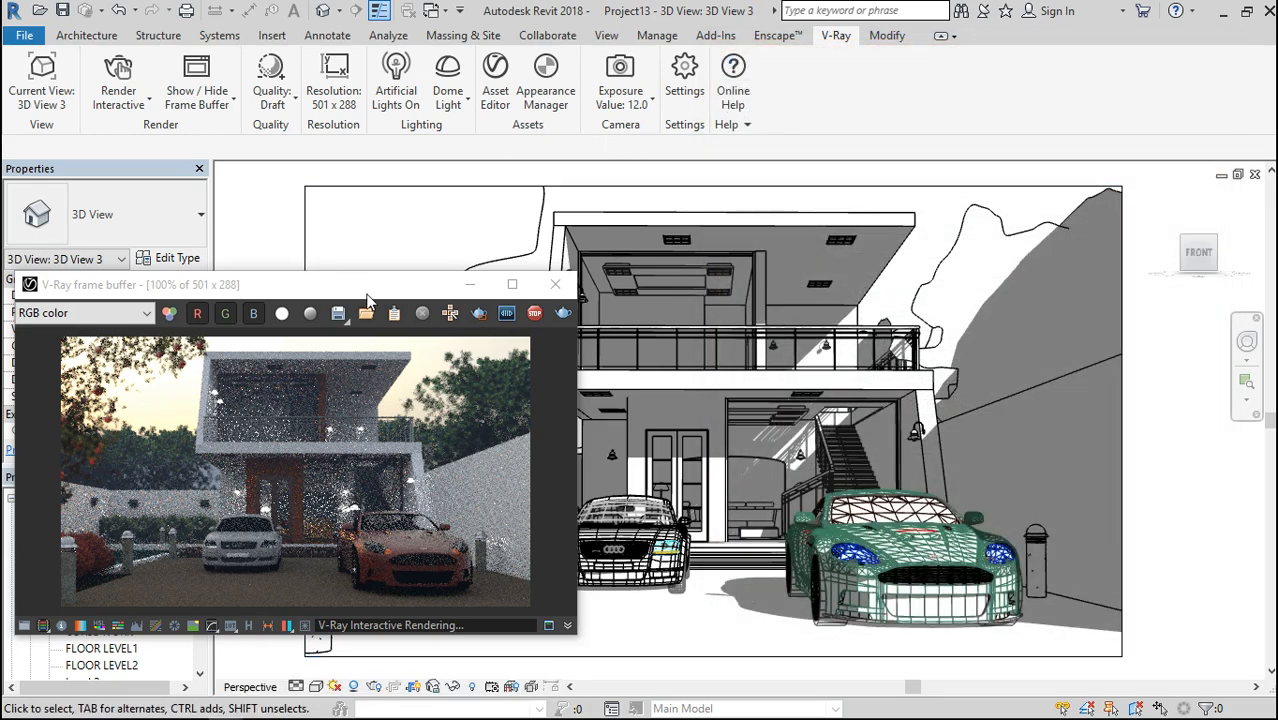
{"action": "left_click", "coordinate": [450, 106]}
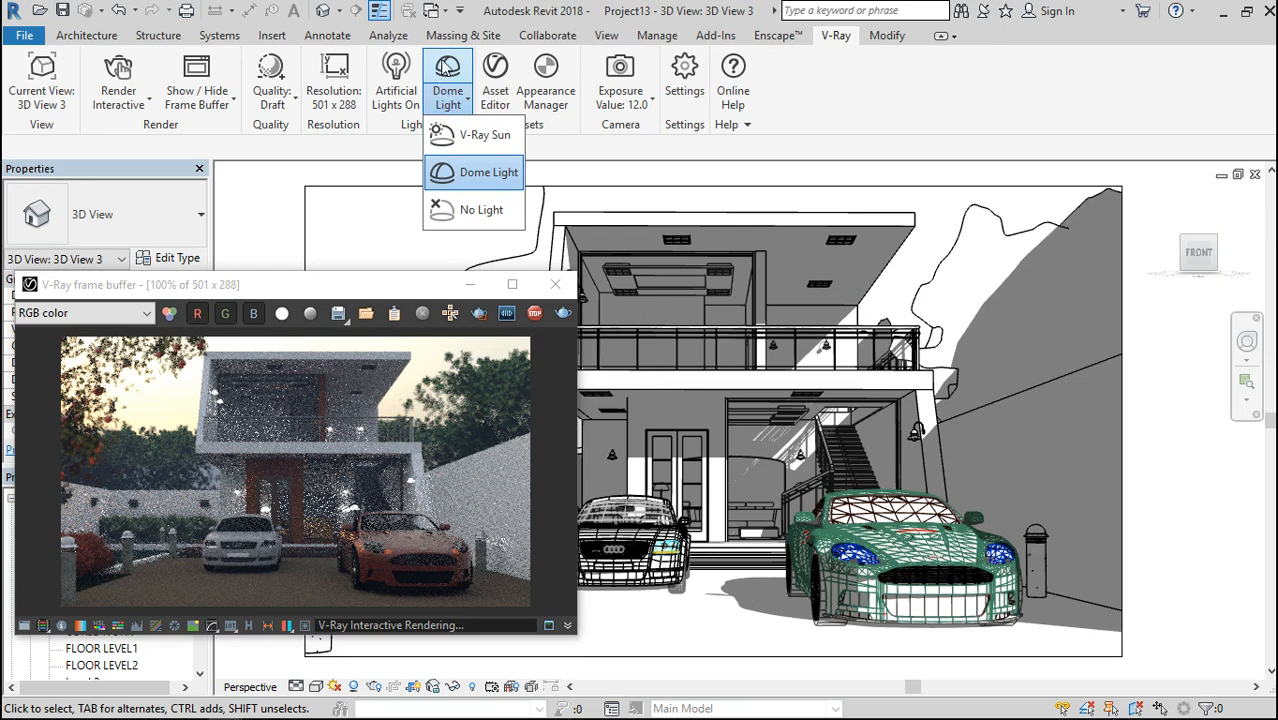
{"action": "left_click", "coordinate": [448, 62]}
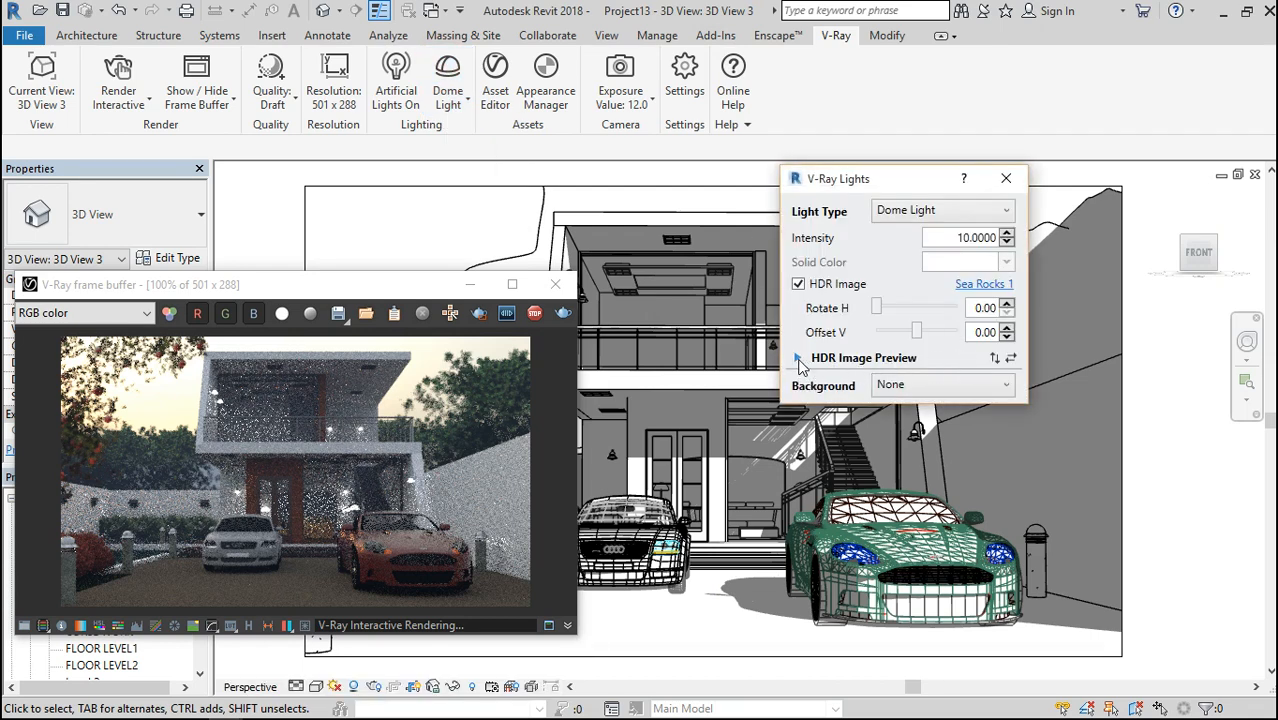
{"action": "left_click", "coordinate": [798, 358]}
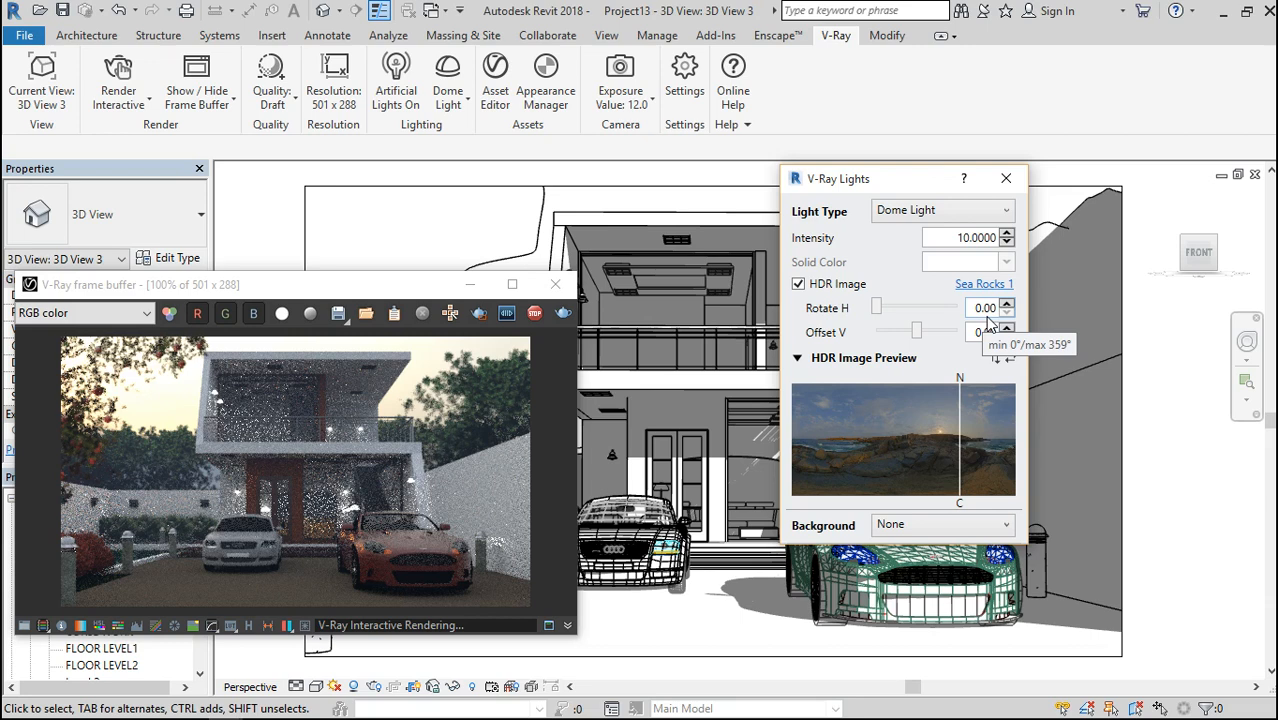
{"action": "key", "text": "Escape"}
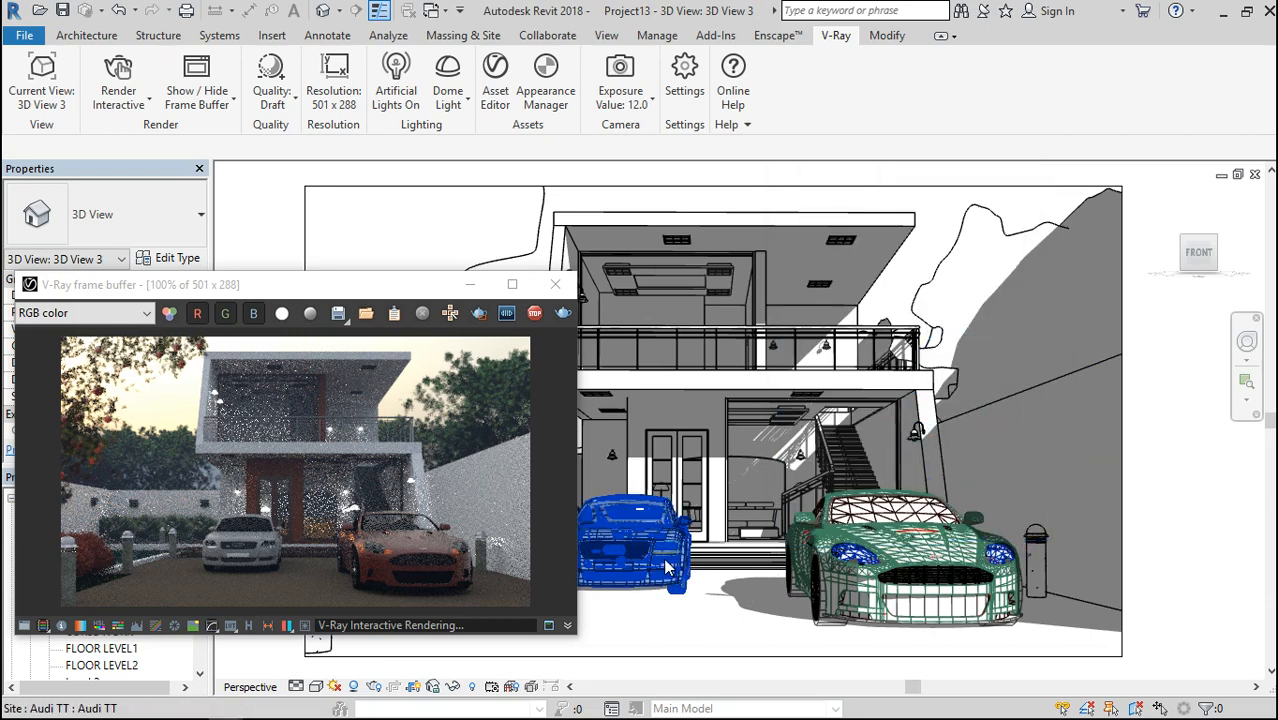
{"action": "mouse_move", "coordinate": [226, 706]}
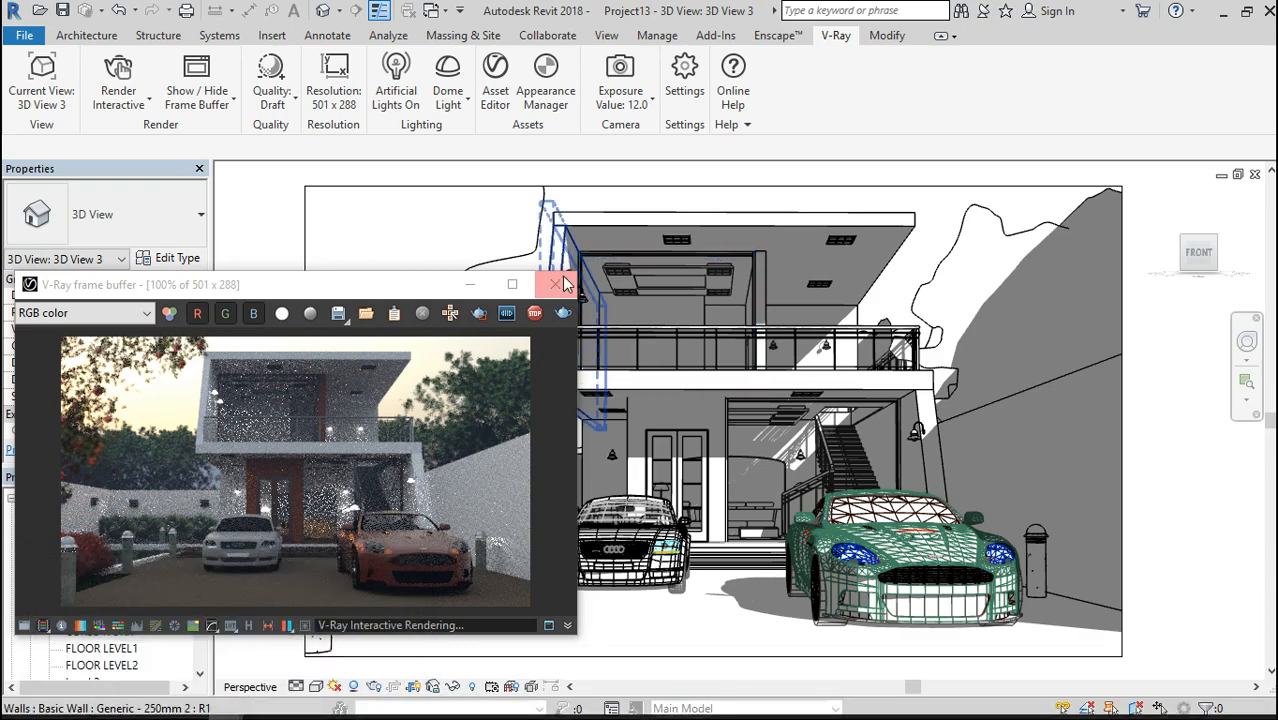
{"action": "left_click", "coordinate": [1222, 11]}
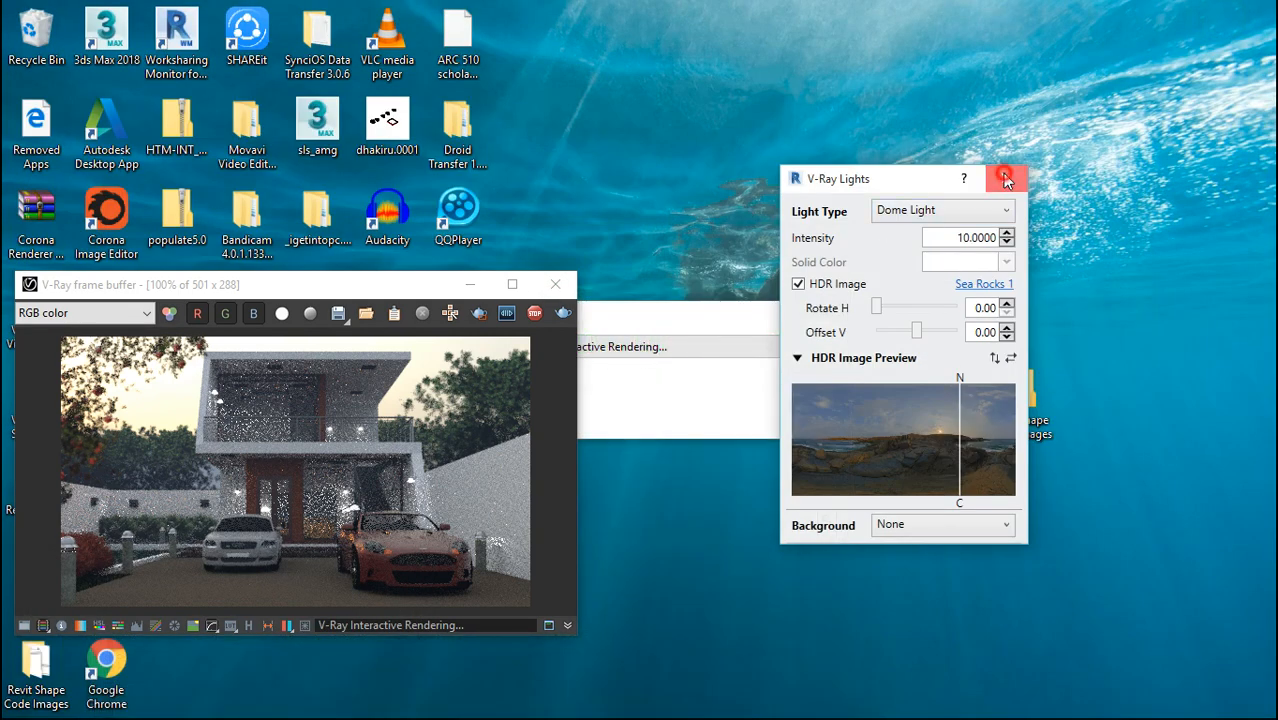
{"action": "left_click", "coordinate": [1006, 178]}
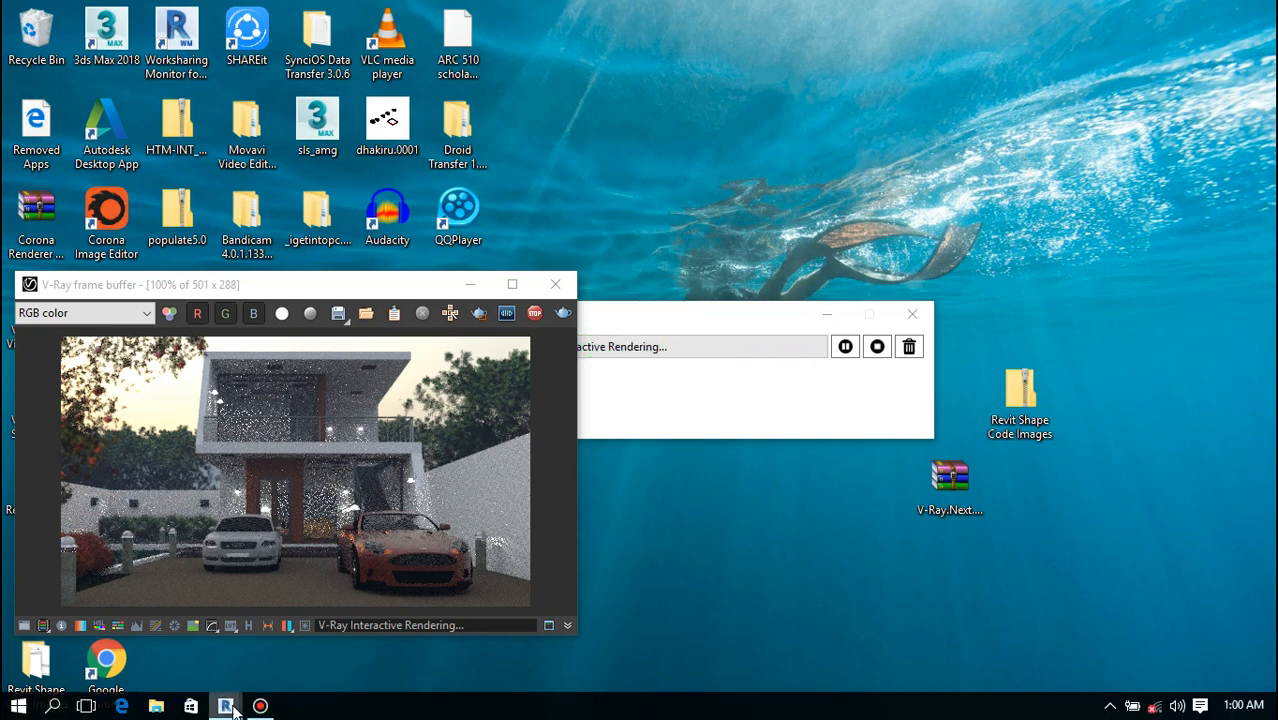
{"action": "mouse_move", "coordinate": [233, 708]}
{"action": "left_click", "coordinate": [190, 638]}
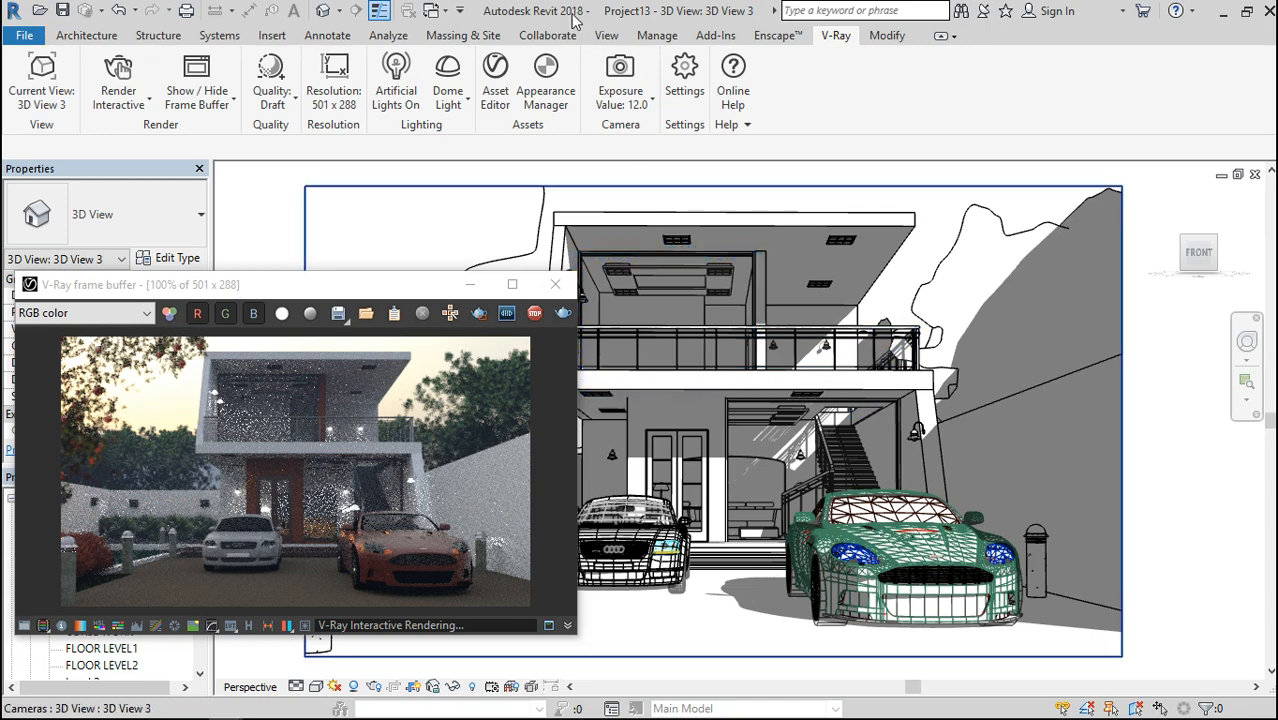
Open the Dome Light settings with the HDR image preview expanded and set the HDR image's horizontal rotation to 90 degrees.
{"action": "left_click", "coordinate": [448, 68]}
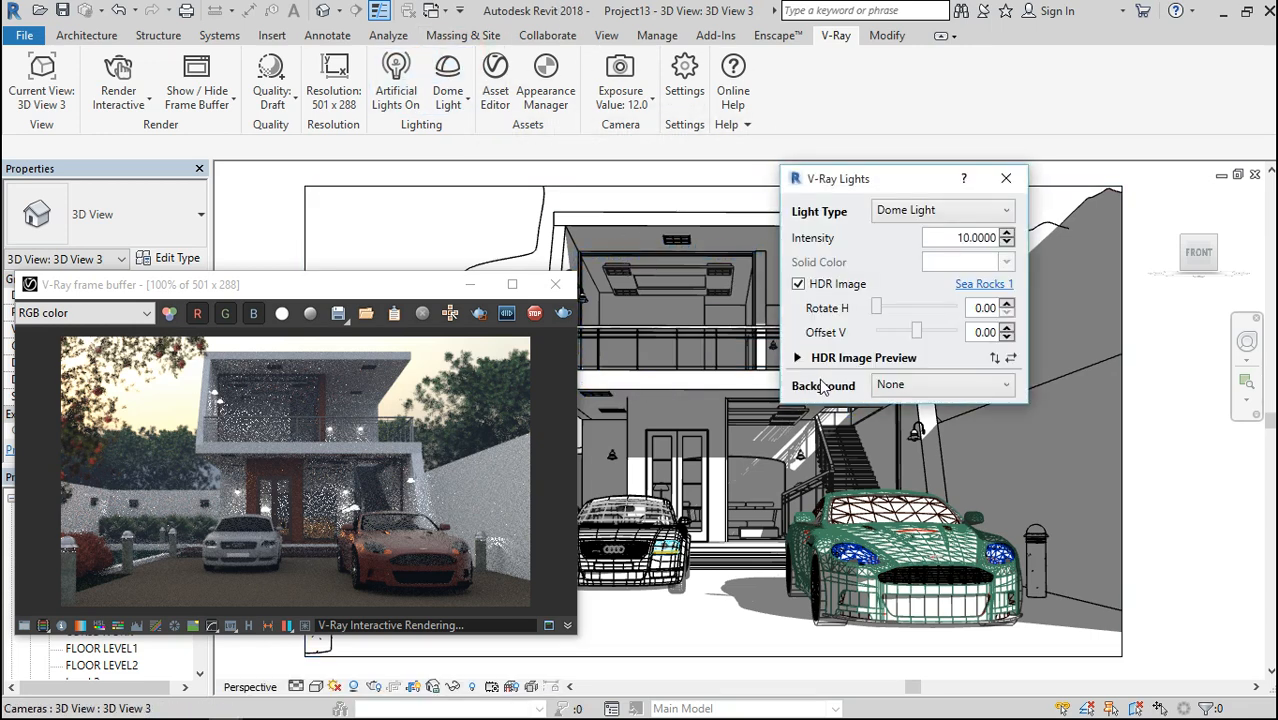
{"action": "left_click", "coordinate": [797, 358]}
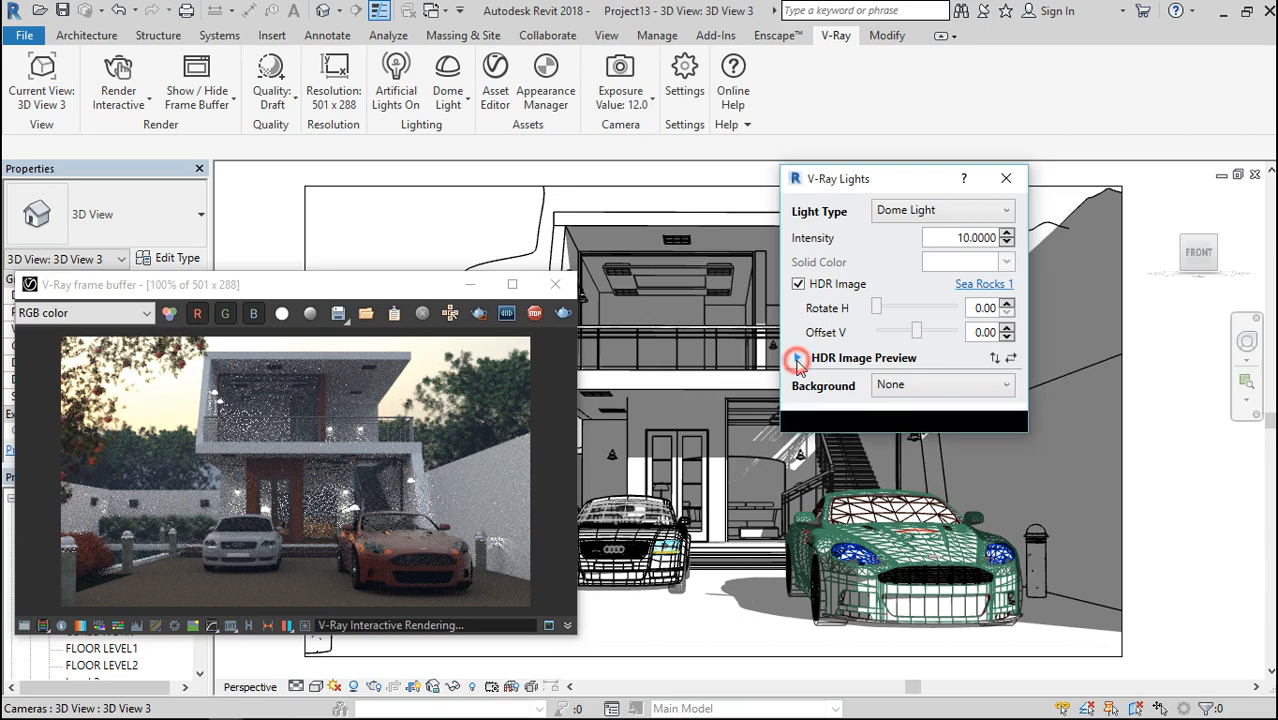
{"action": "double_click", "coordinate": [986, 308]}
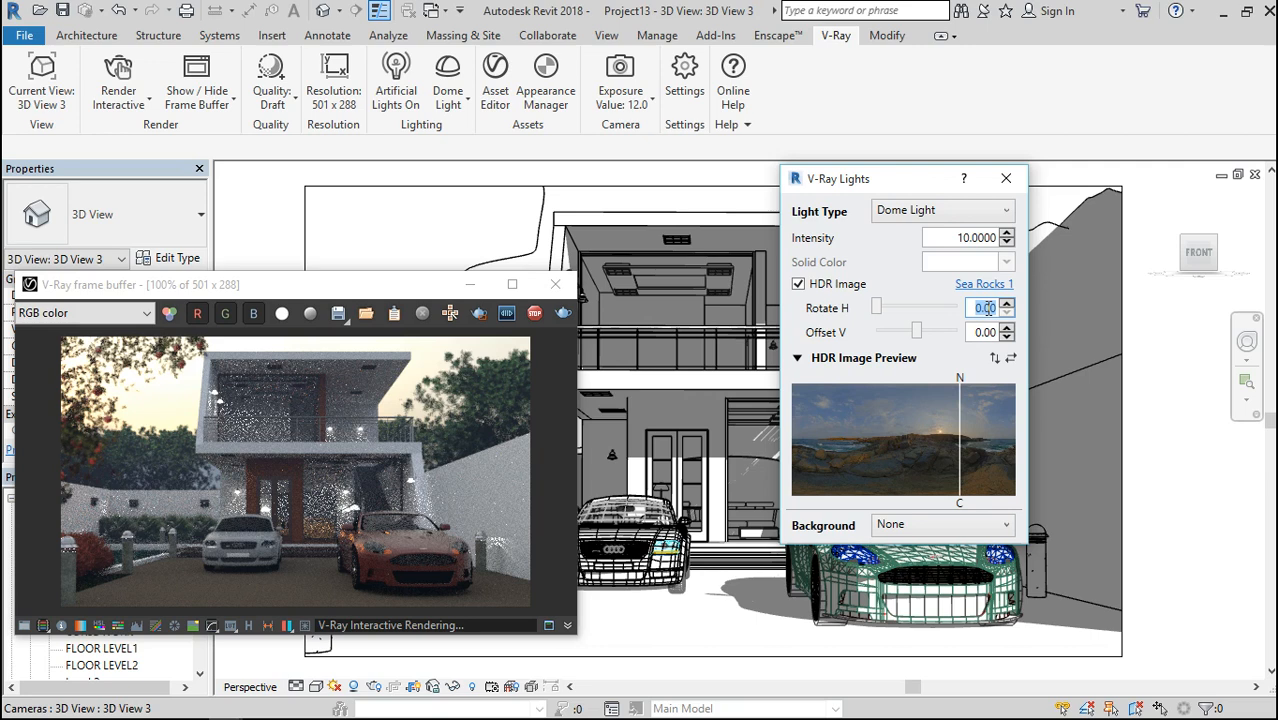
{"action": "type", "text": "90"}
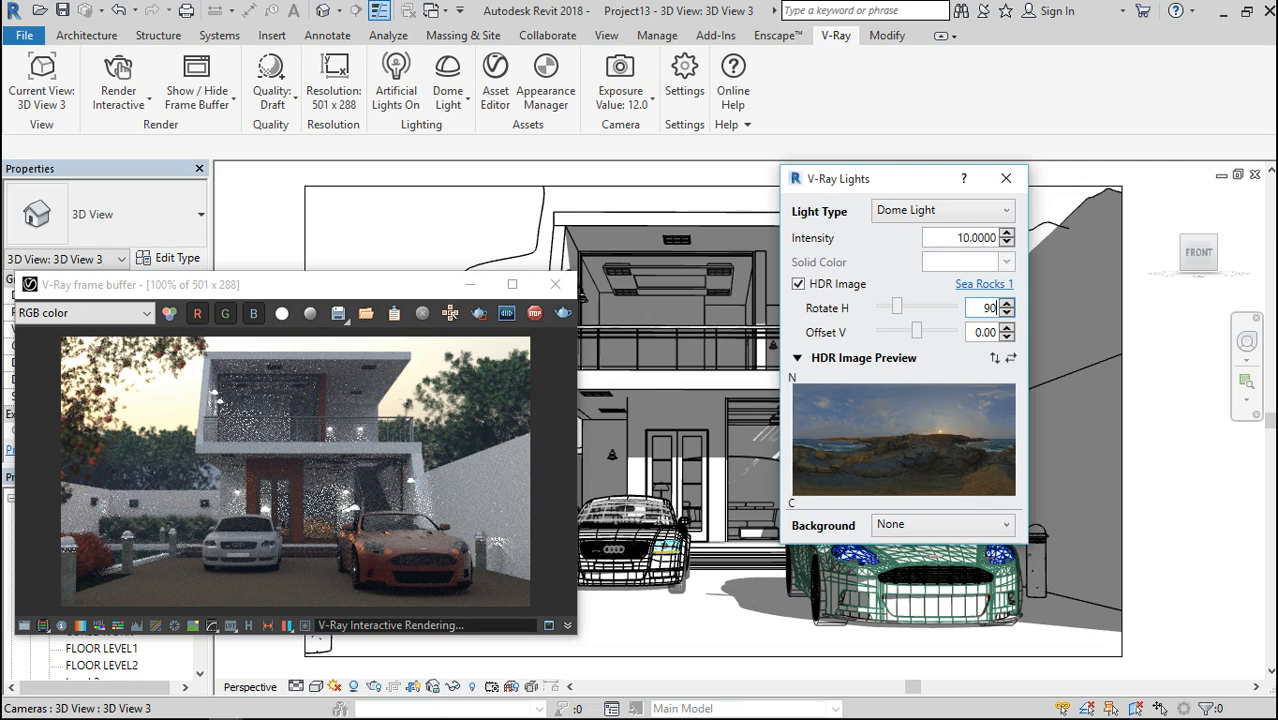
{"action": "key", "text": "Return"}
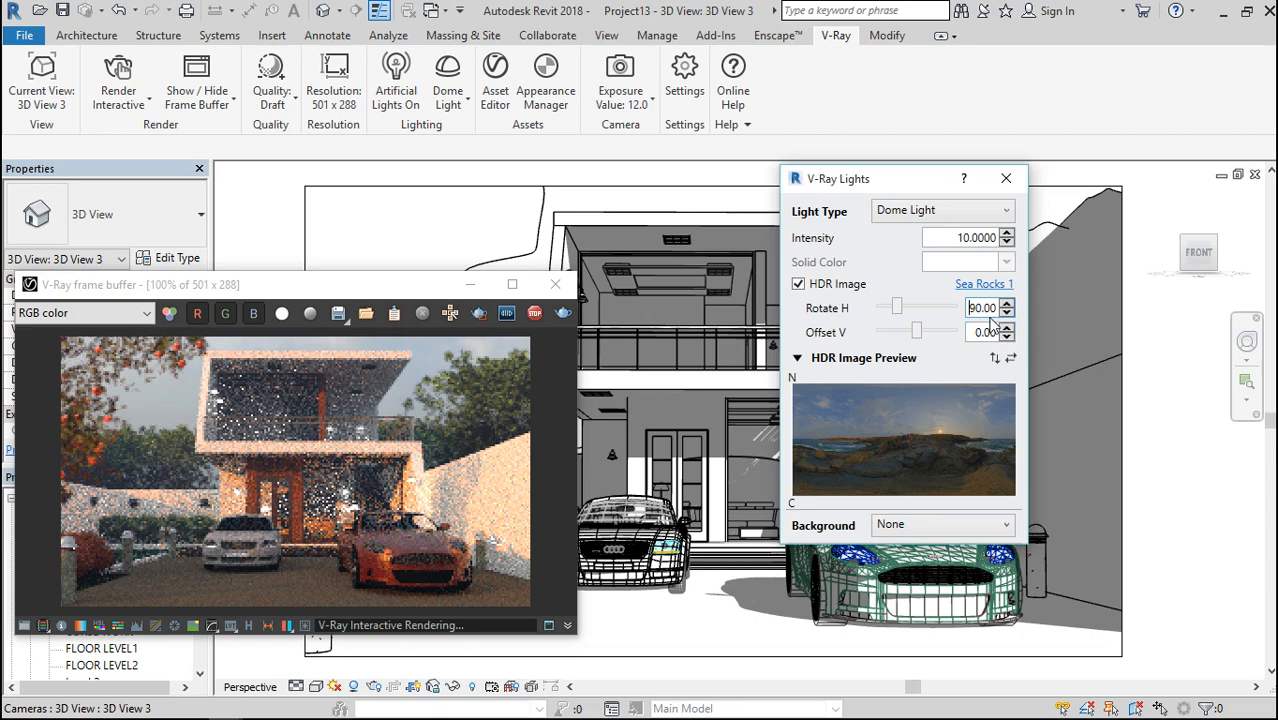
Try a vertical offset of 10 degrees for the dome light's HDR image, entering it a second time.
{"action": "double_click", "coordinate": [988, 332]}
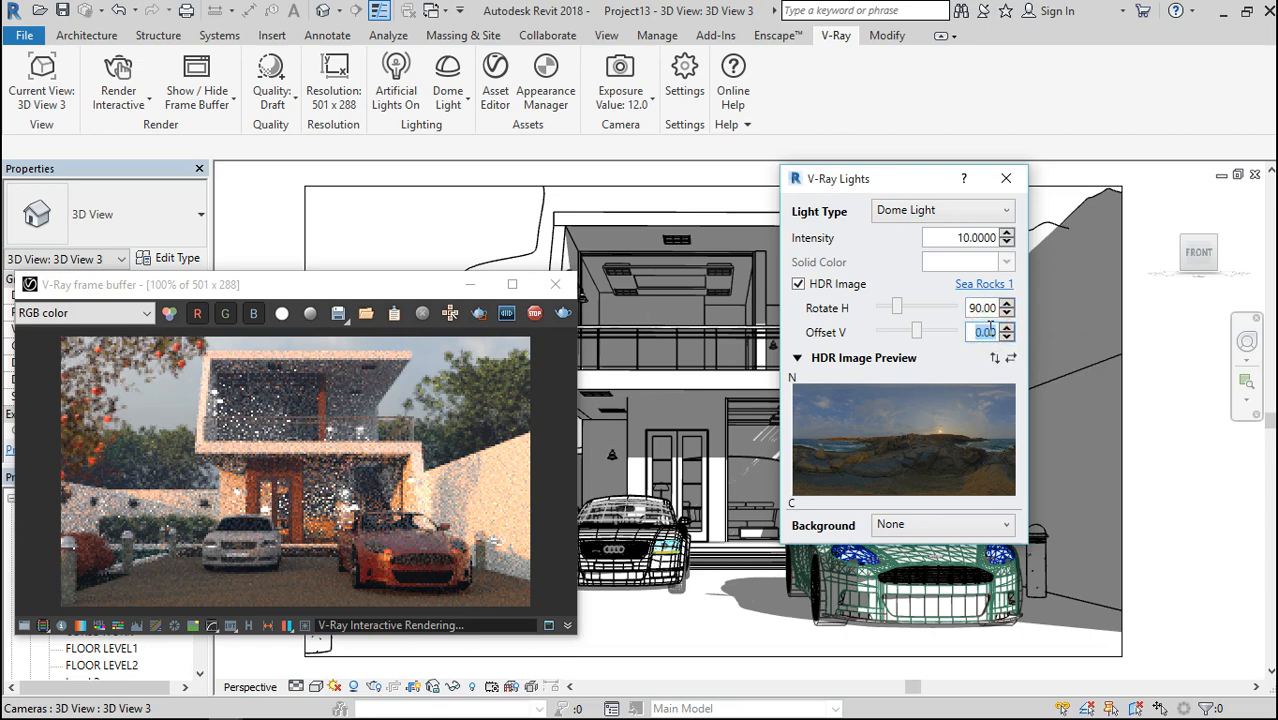
{"action": "type", "text": "10"}
{"action": "key", "text": "Return"}
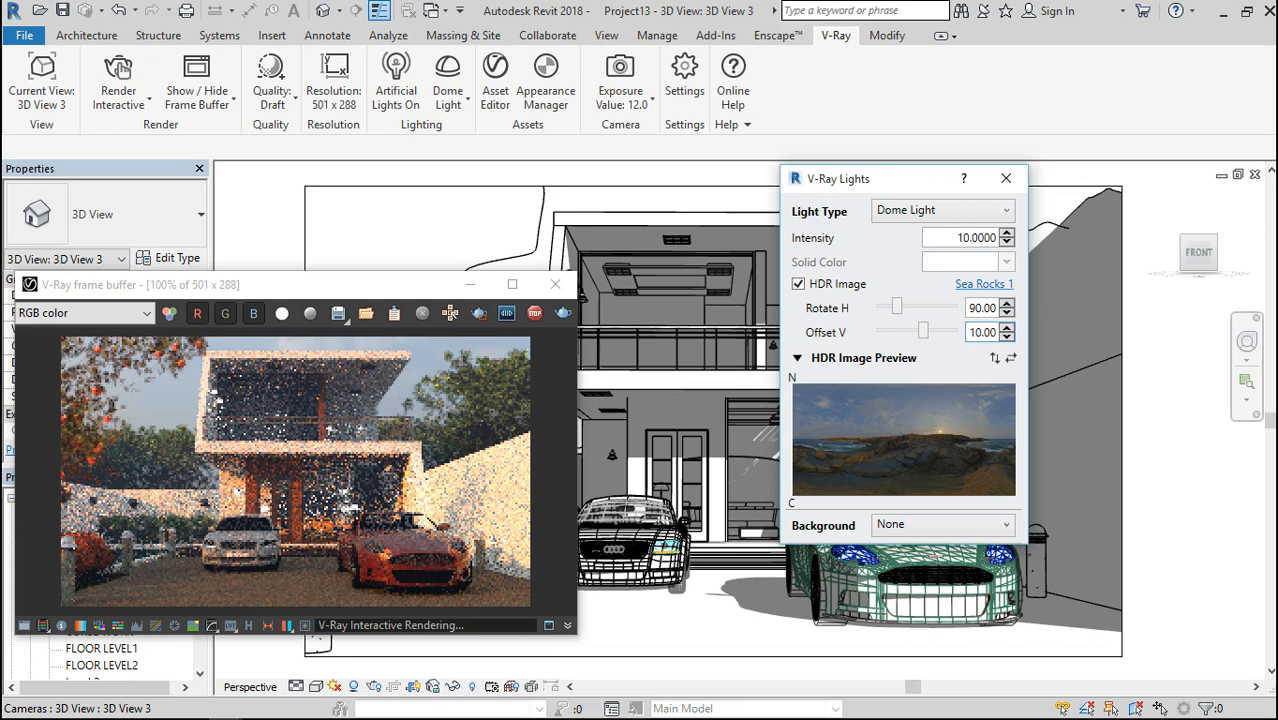
{"action": "left_click", "coordinate": [996, 332]}
{"action": "key", "text": "BackSpace"}
{"action": "key", "text": "BackSpace"}
{"action": "key", "text": "BackSpace"}
{"action": "key", "text": "BackSpace"}
{"action": "key", "text": "BackSpace"}
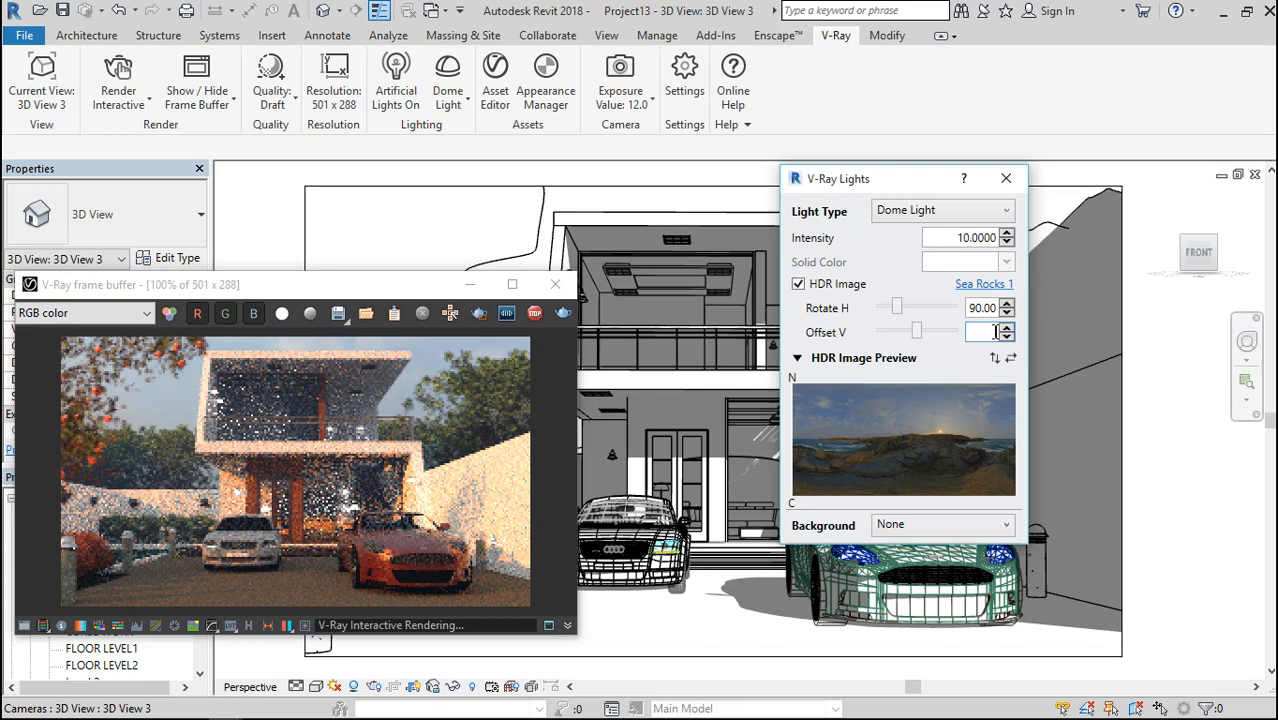
{"action": "type", "text": "10"}
{"action": "key", "text": "Return"}
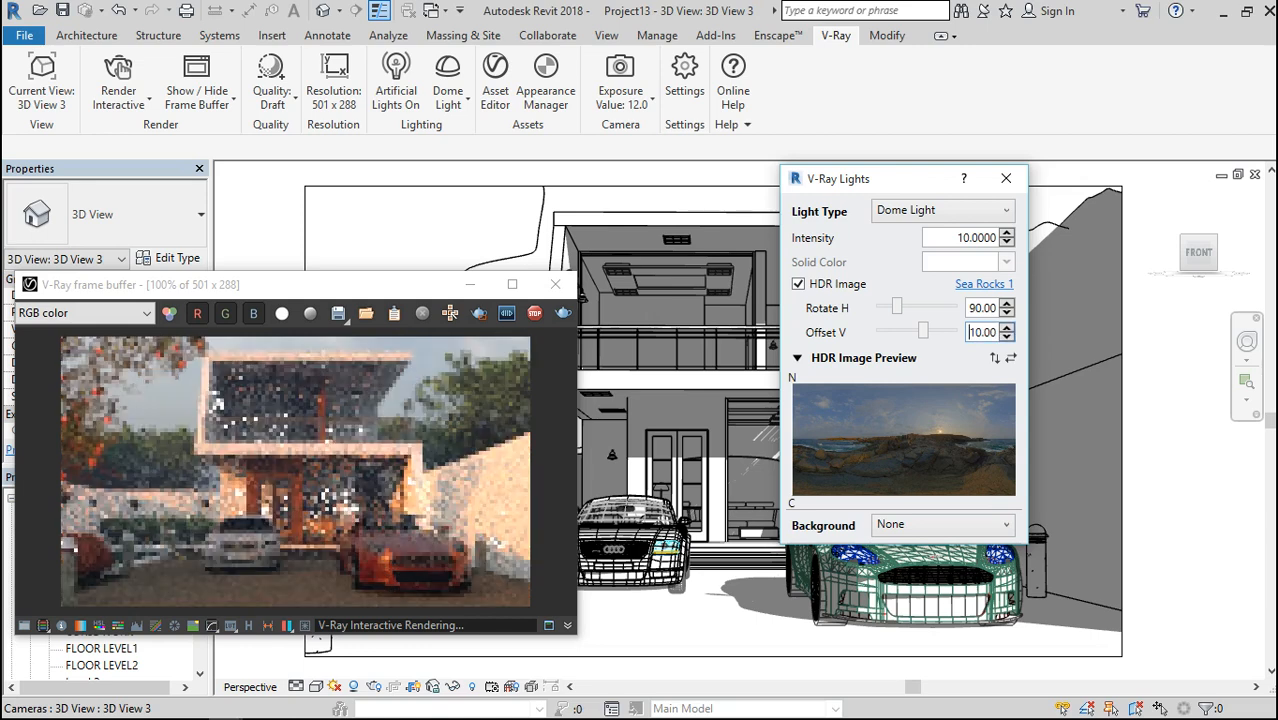
Try an HDR vertical offset of about 27.7 degrees with horizontal rotations of about 116, 145 and 120 degrees.
{"action": "left_click", "coordinate": [935, 334]}
{"action": "left_click_drag", "start_coordinate": [926, 332], "coordinate": [938, 338]}
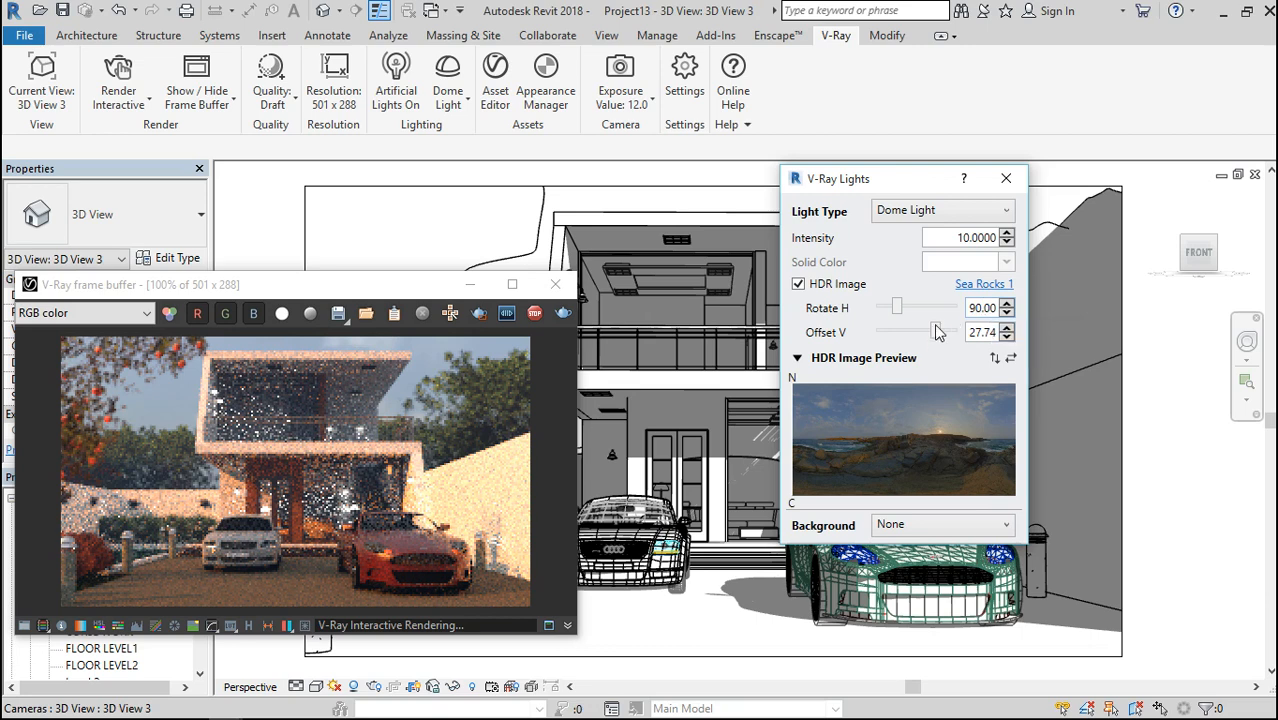
{"action": "left_click", "coordinate": [907, 306]}
{"action": "left_click_drag", "start_coordinate": [898, 310], "coordinate": [905, 316]}
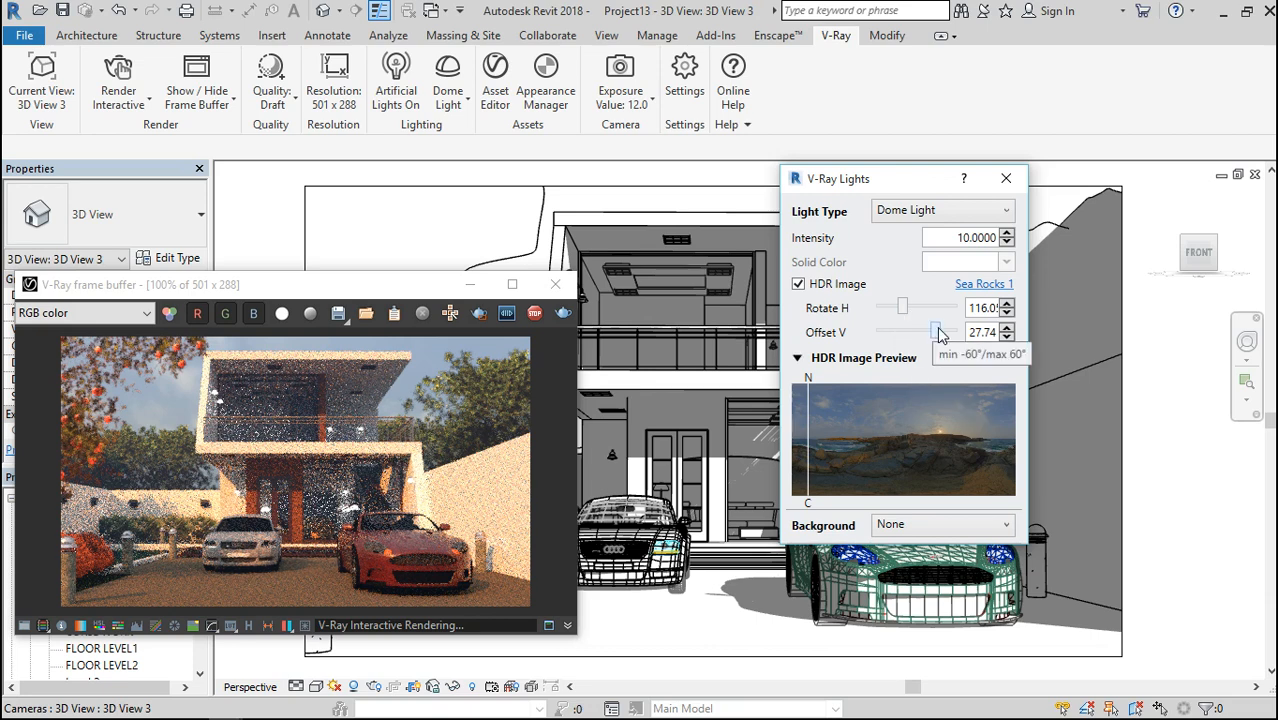
{"action": "left_click_drag", "start_coordinate": [909, 306], "coordinate": [912, 308]}
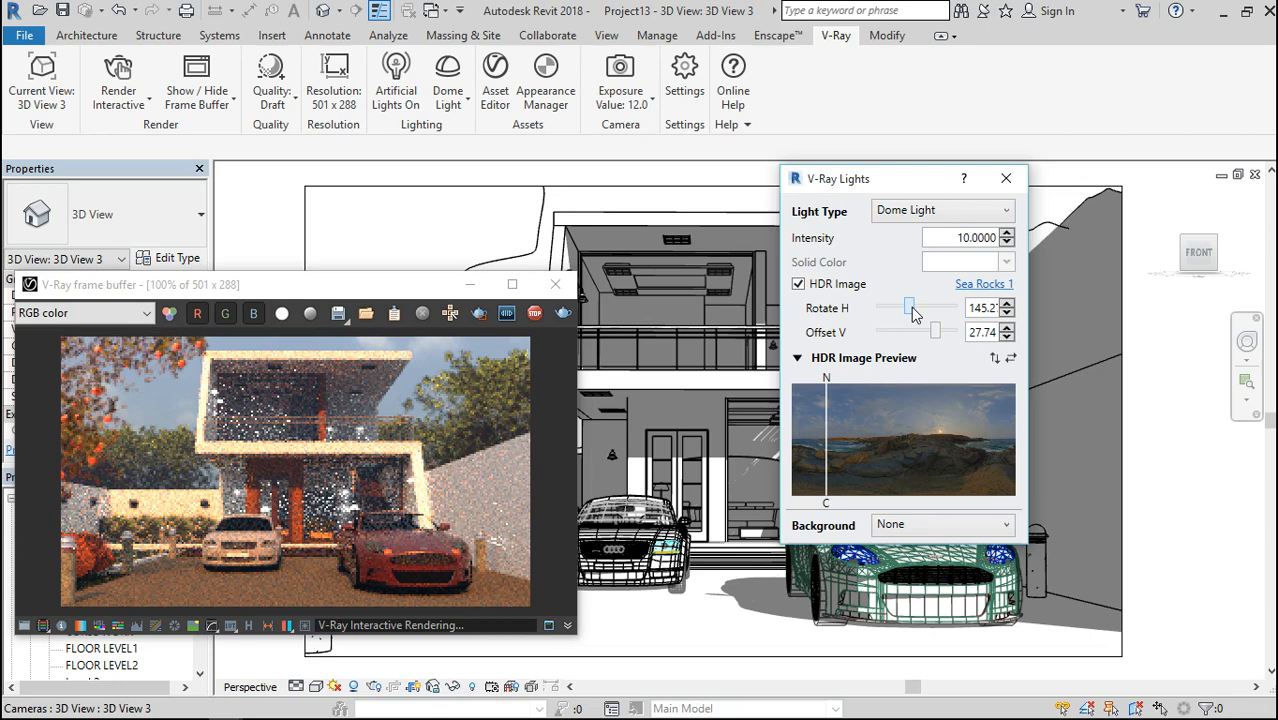
{"action": "left_click_drag", "start_coordinate": [912, 315], "coordinate": [908, 317]}
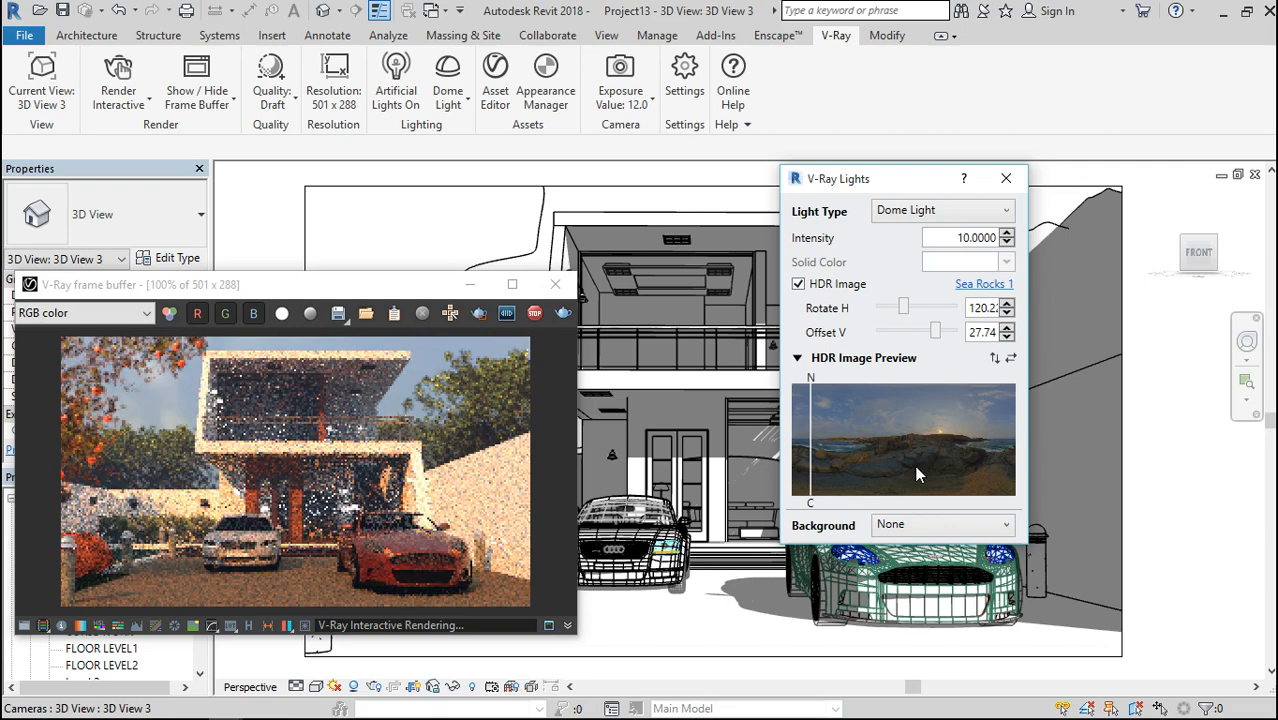
Try HDR vertical offsets of about 4, -32.3 and 2.6 degrees on the dome light.
{"action": "left_click_drag", "start_coordinate": [936, 338], "coordinate": [924, 338]}
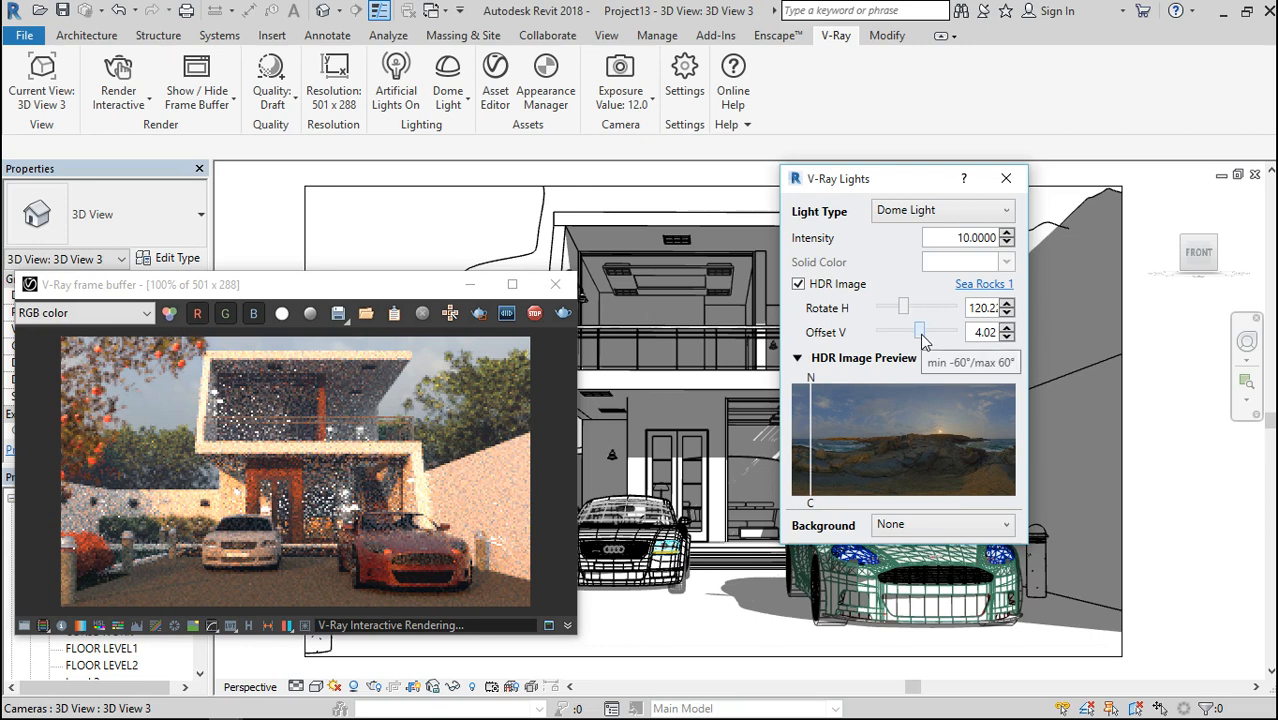
{"action": "left_click_drag", "start_coordinate": [921, 332], "coordinate": [895, 337]}
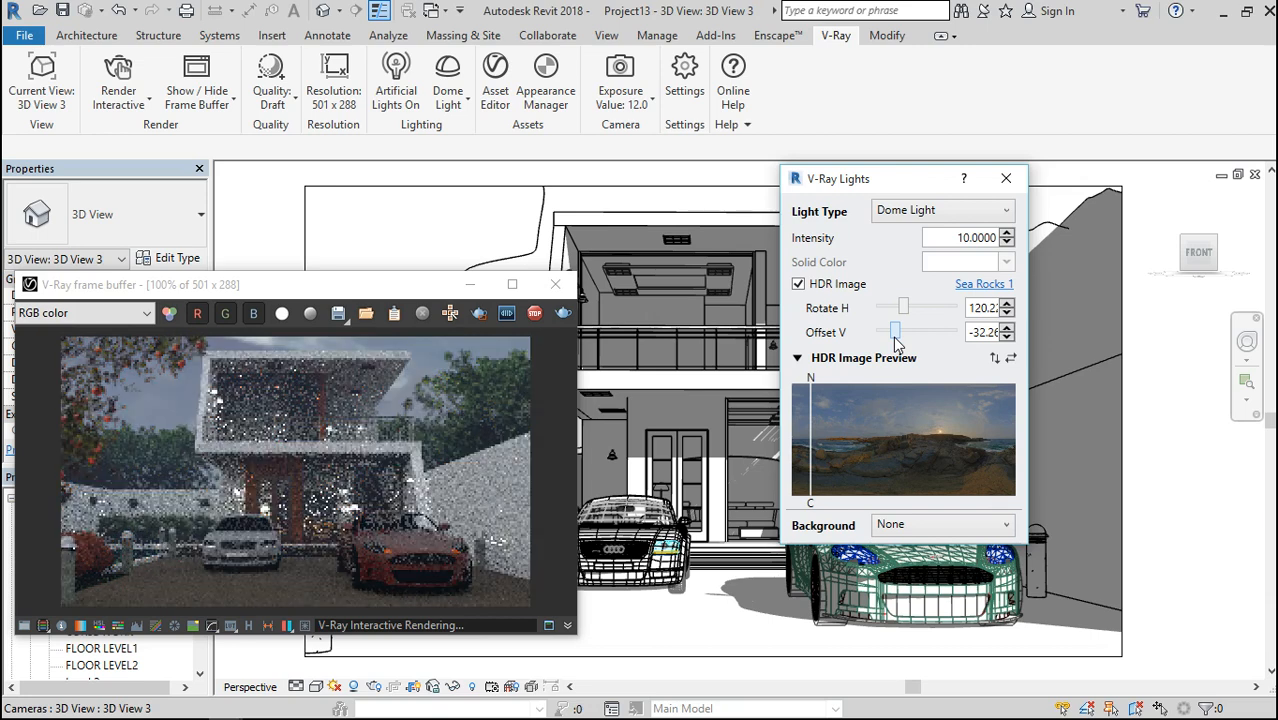
{"action": "left_click_drag", "start_coordinate": [894, 338], "coordinate": [916, 338]}
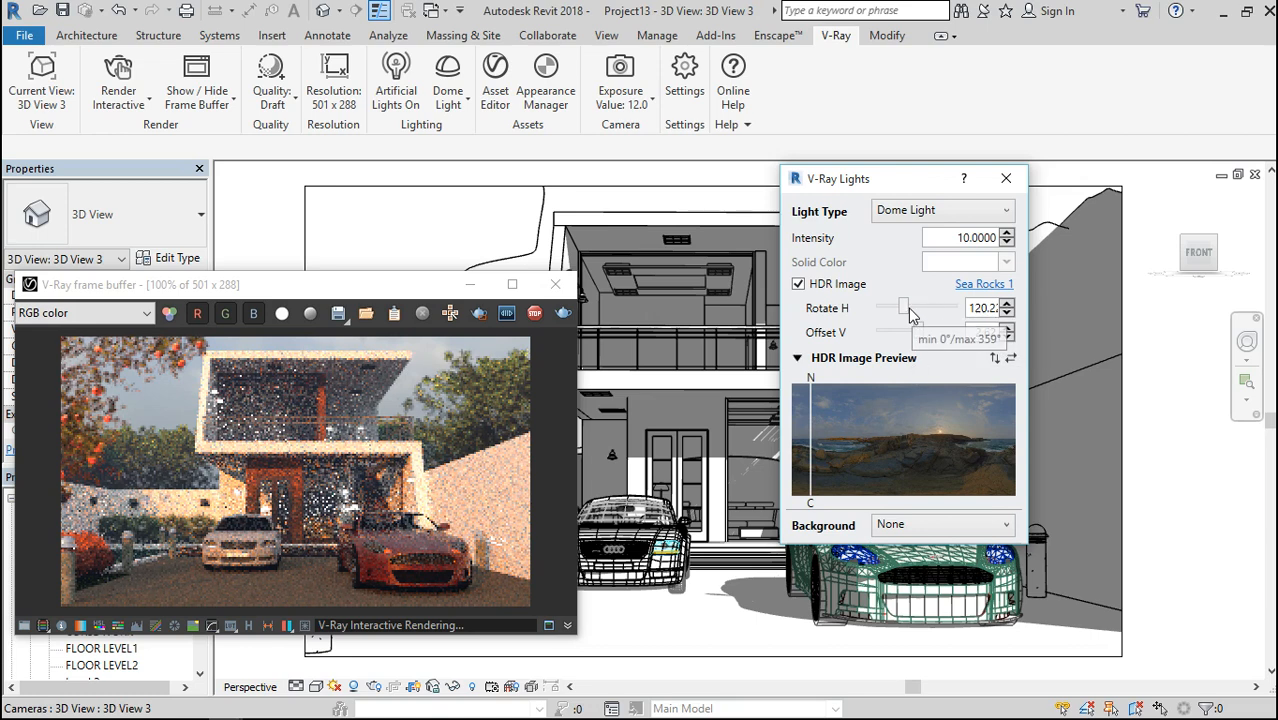
Set the HDR vertical offset to about 45.9 degrees, try horizontal rotations of about 128.6 and 314 degrees, and settle on about 159.8 degrees.
{"action": "left_click_drag", "start_coordinate": [909, 310], "coordinate": [911, 313]}
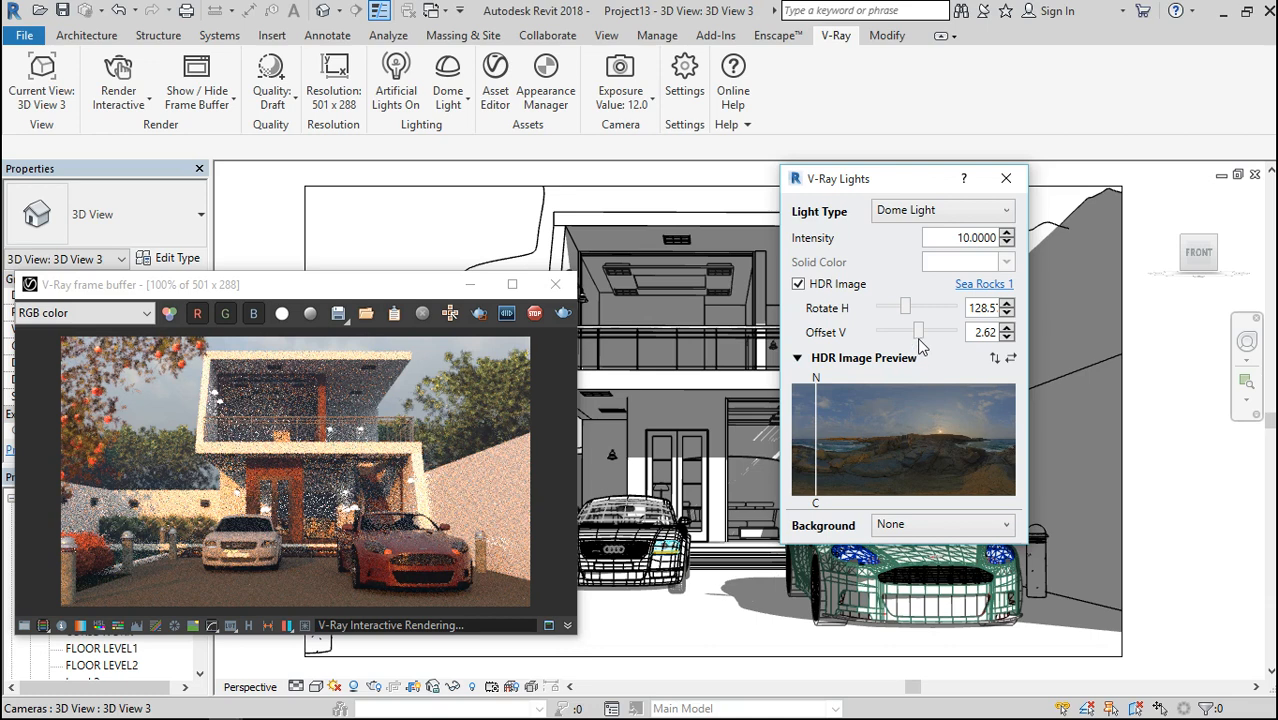
{"action": "left_click_drag", "start_coordinate": [918, 333], "coordinate": [956, 340]}
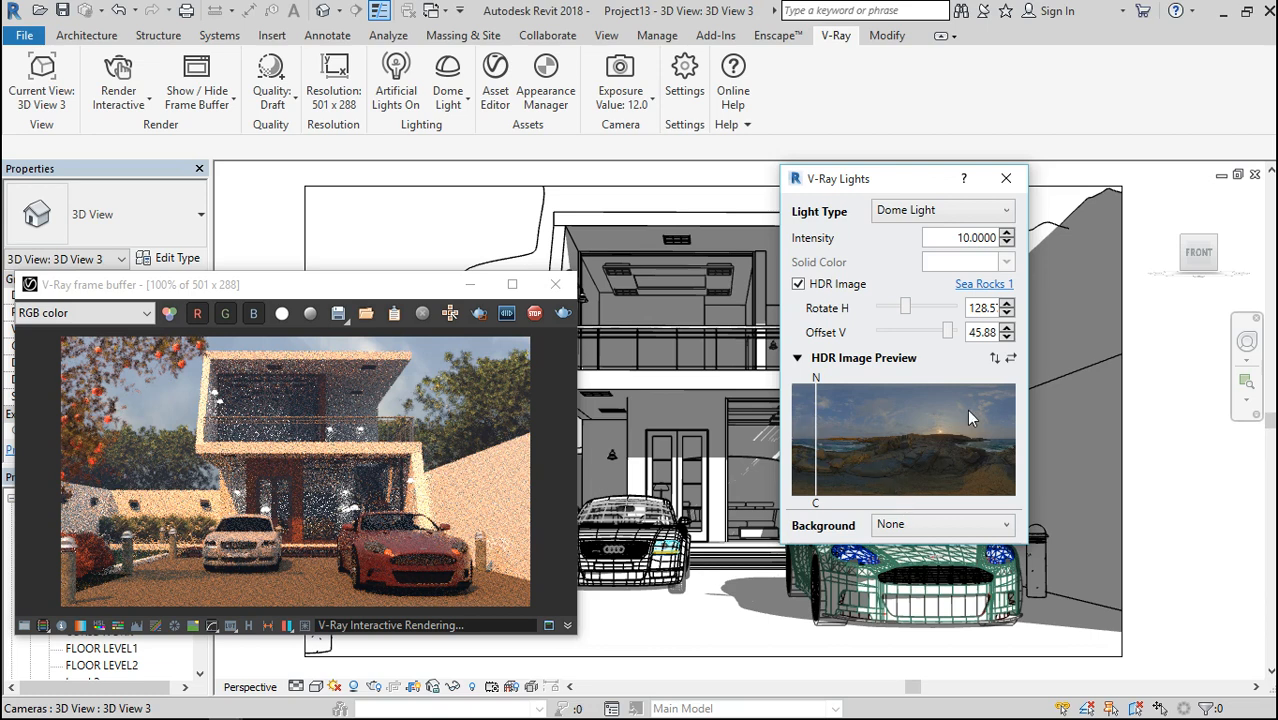
{"action": "left_click", "coordinate": [910, 308]}
{"action": "left_click_drag", "start_coordinate": [910, 308], "coordinate": [947, 310]}
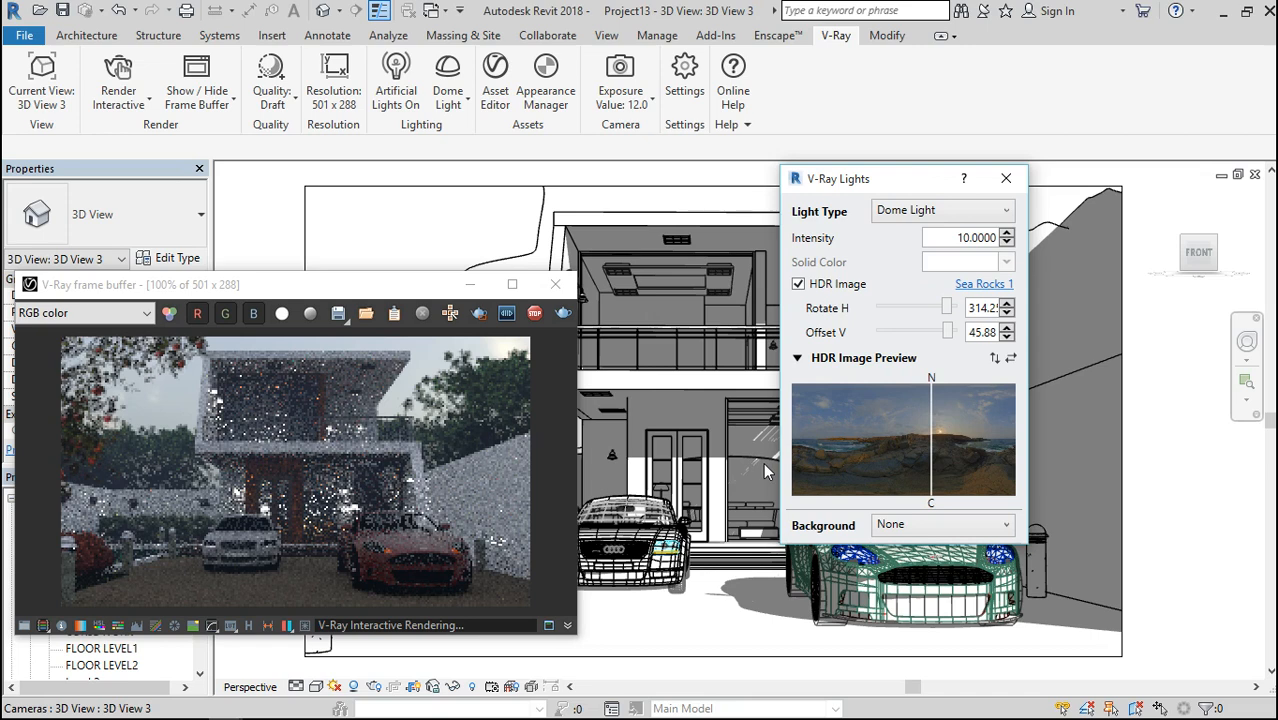
{"action": "left_click_drag", "start_coordinate": [943, 303], "coordinate": [911, 325]}
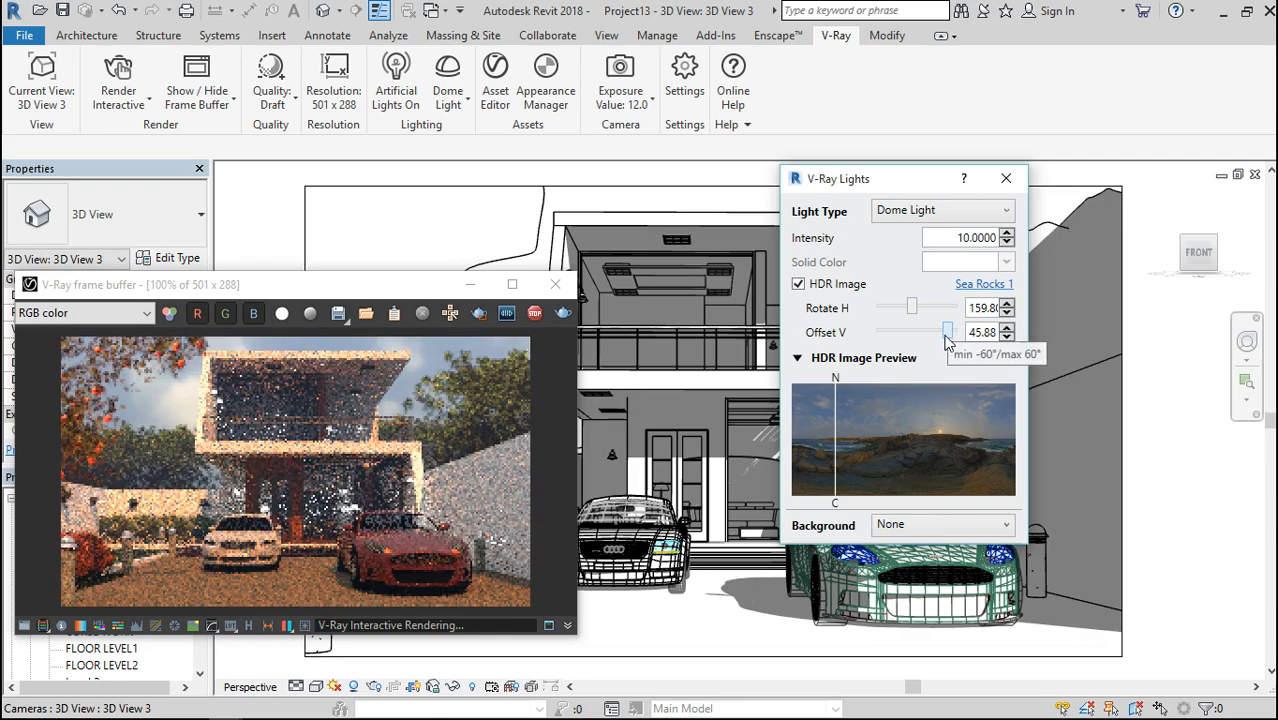
Try HDR vertical offsets of about 9.6 and -23.9 degrees, settle on about 1.2 with about 113.9 degrees horizontal rotation, and stop the interactive render.
{"action": "left_click_drag", "start_coordinate": [946, 334], "coordinate": [923, 345]}
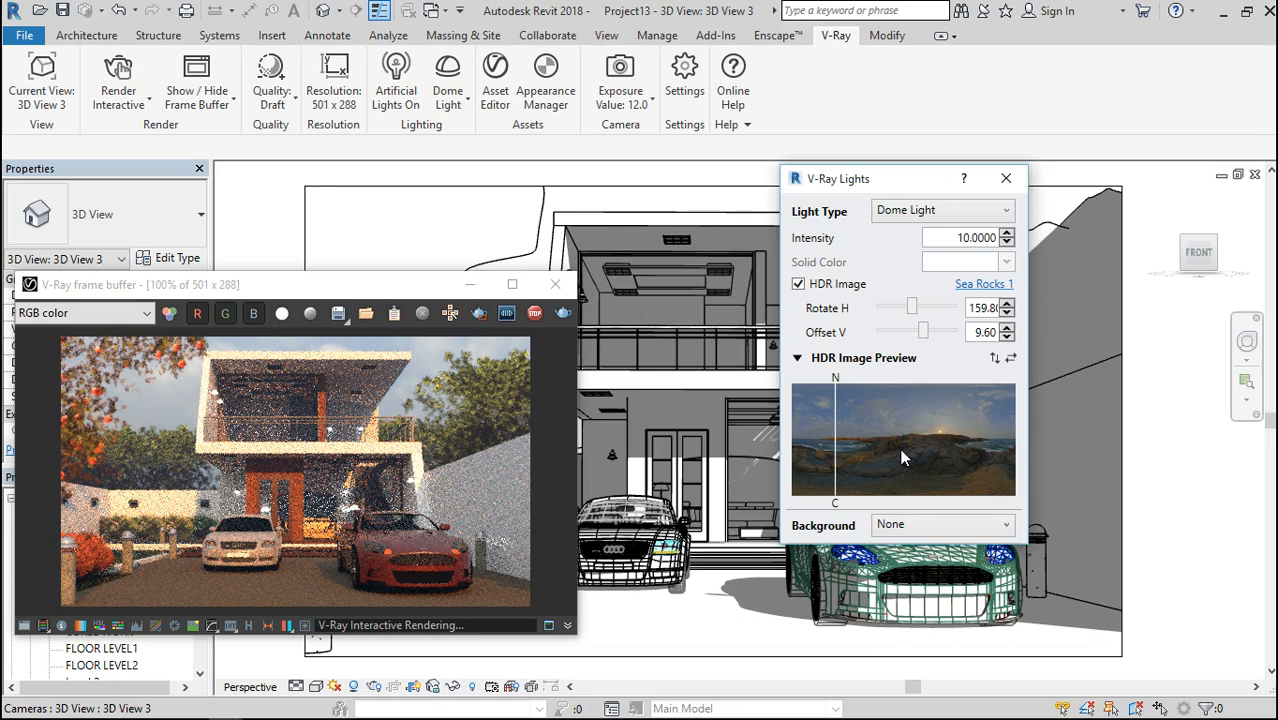
{"action": "left_click_drag", "start_coordinate": [923, 337], "coordinate": [901, 338]}
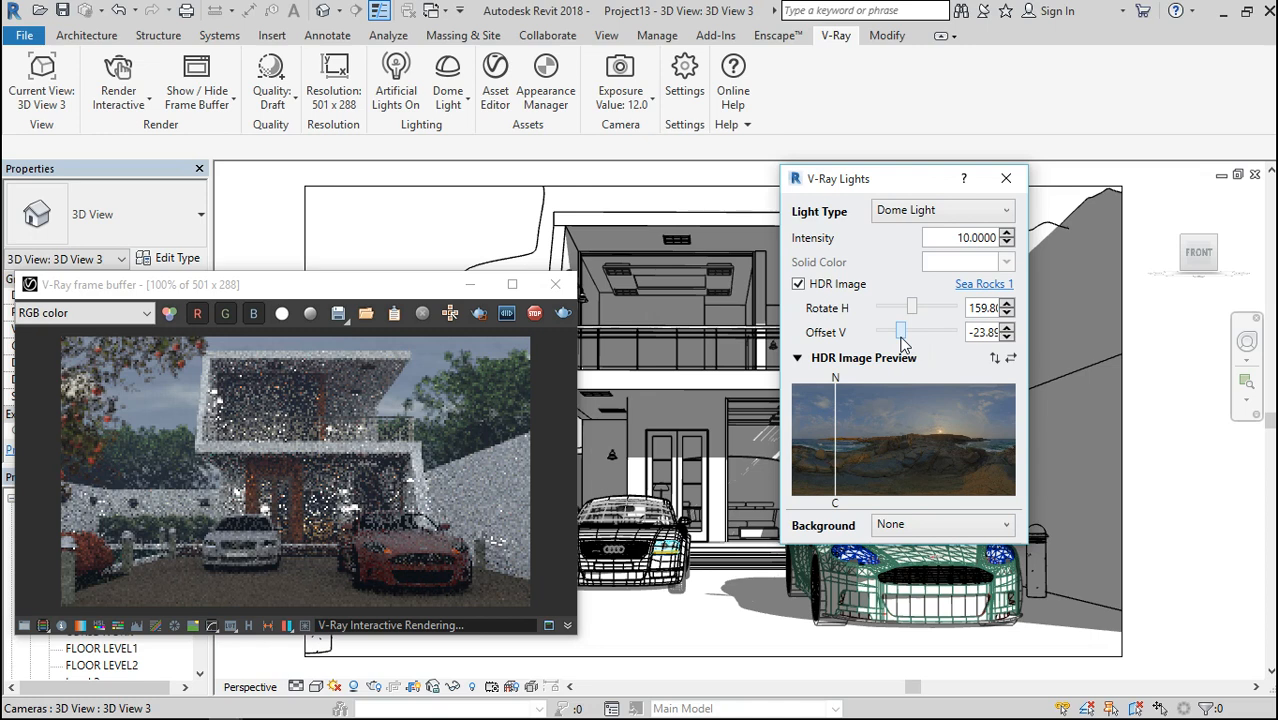
{"action": "mouse_move", "coordinate": [901, 334]}
{"action": "left_mouse_down"}
{"action": "mouse_move", "coordinate": [918, 334]}
{"action": "mouse_move", "coordinate": [900, 315]}
{"action": "left_mouse_up"}
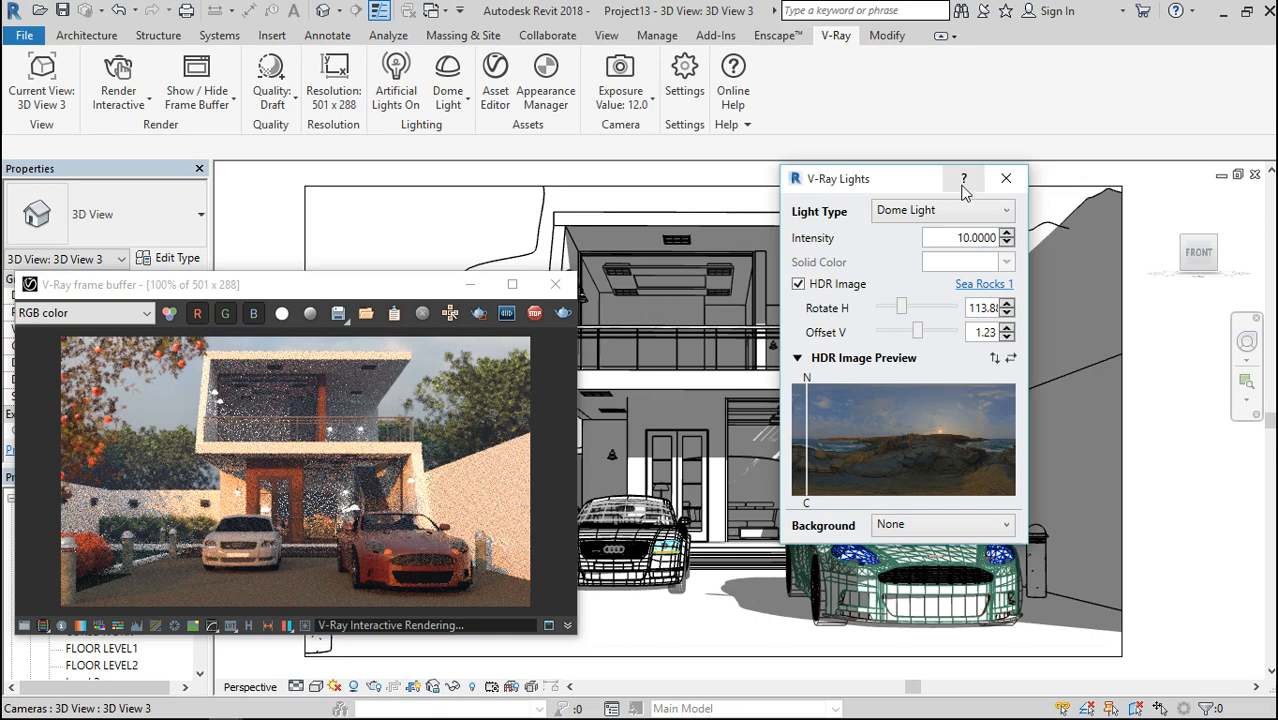
{"action": "left_click", "coordinate": [1006, 180]}
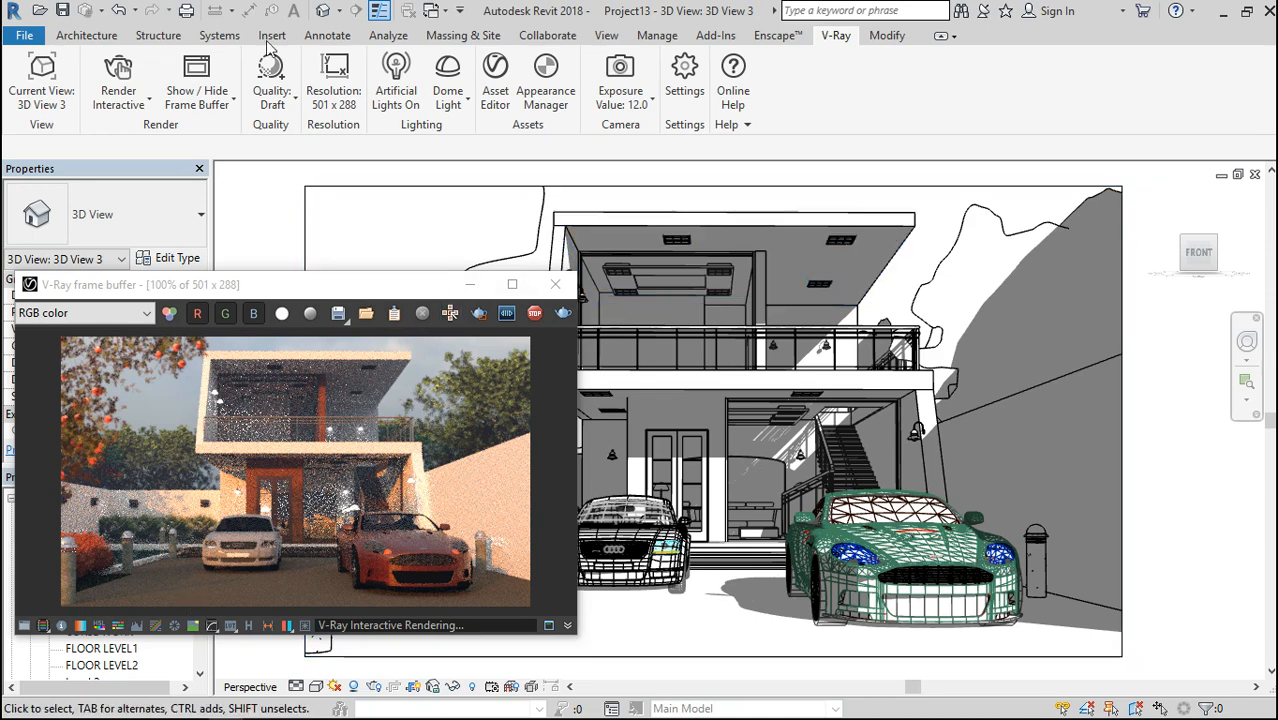
{"action": "left_click", "coordinate": [534, 315]}
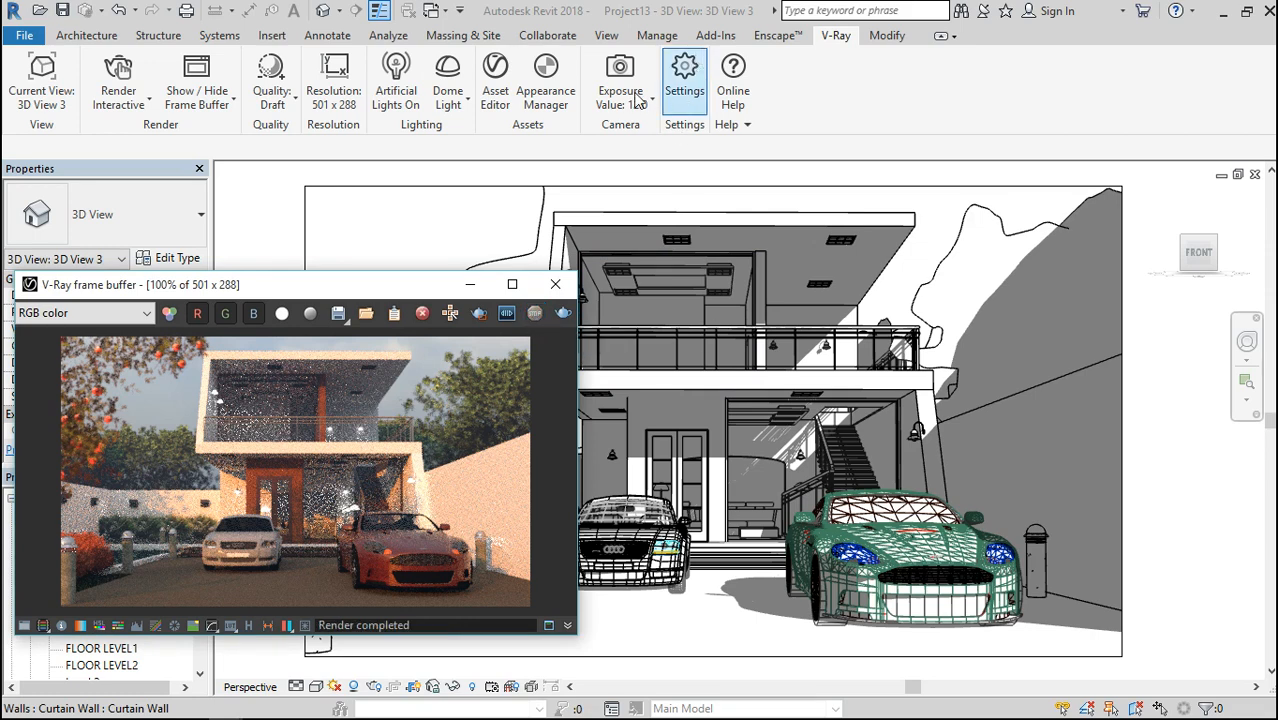
Open the appearance properties of the _AZ INTERLOCK material in the project's Material Browser.
{"action": "left_click", "coordinate": [657, 36]}
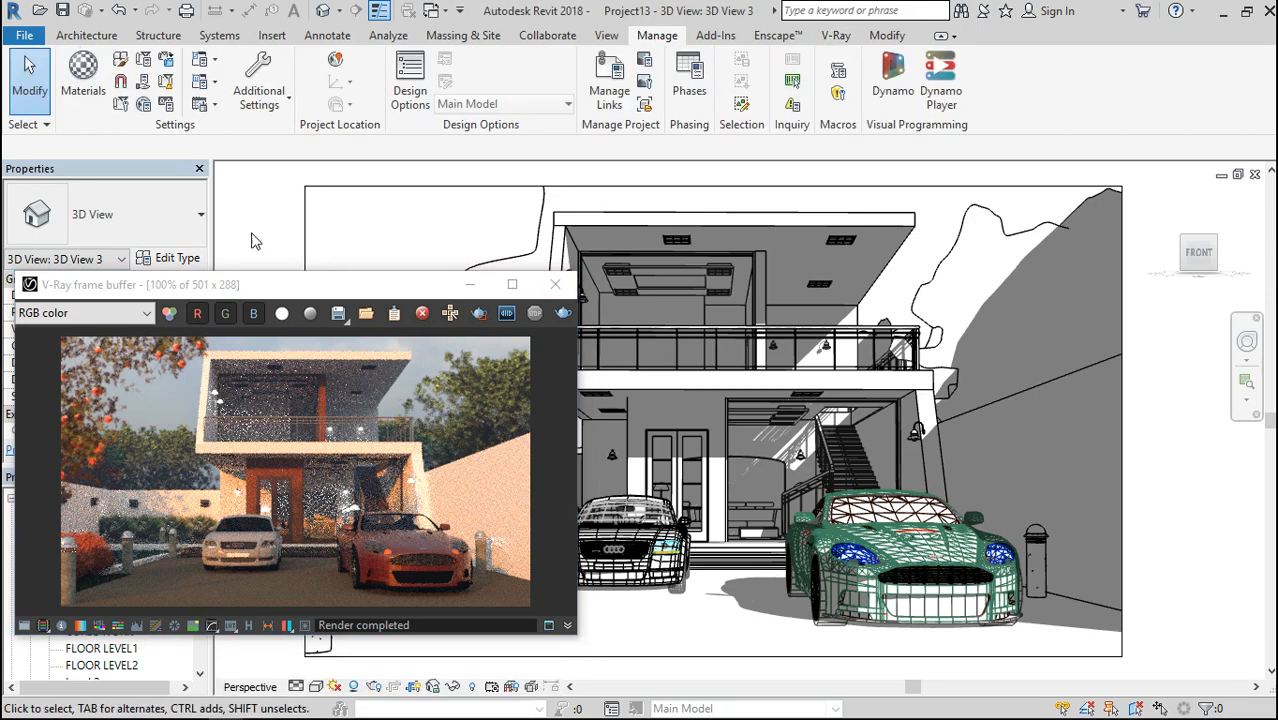
{"action": "left_click", "coordinate": [73, 101]}
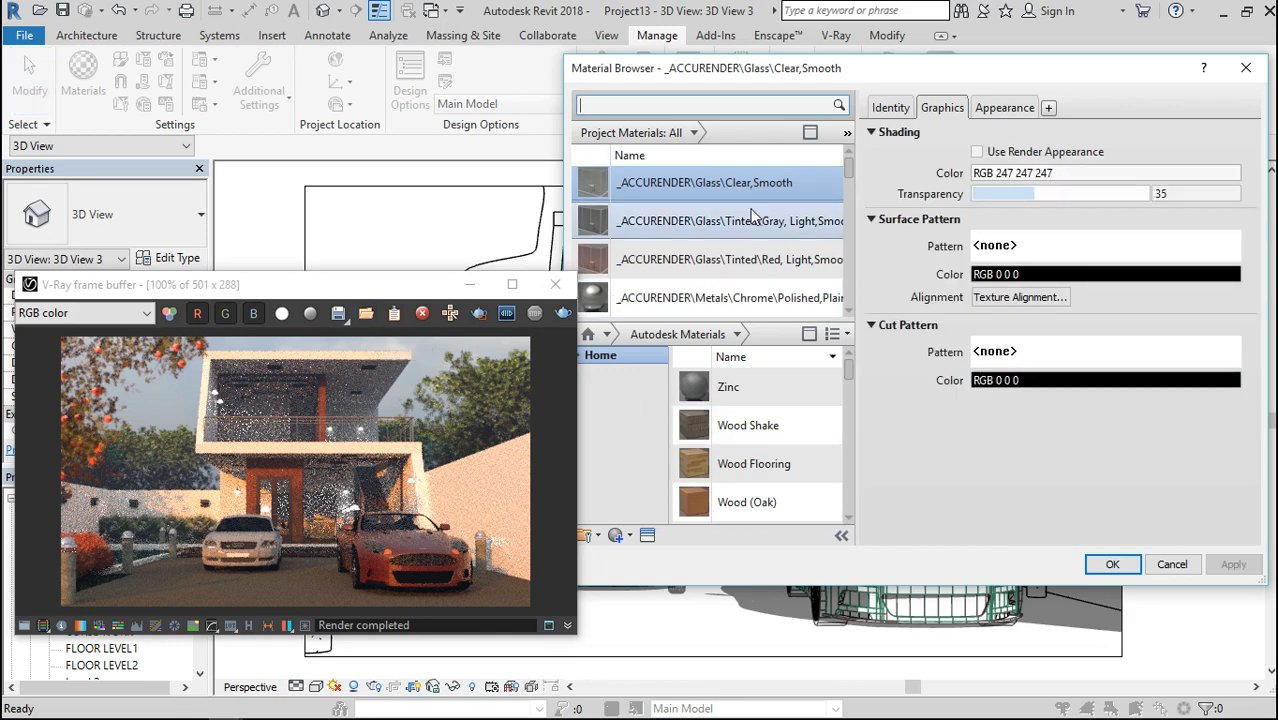
{"action": "scroll", "coordinate": [753, 215], "scroll_direction": "down", "scroll_amount": 10}
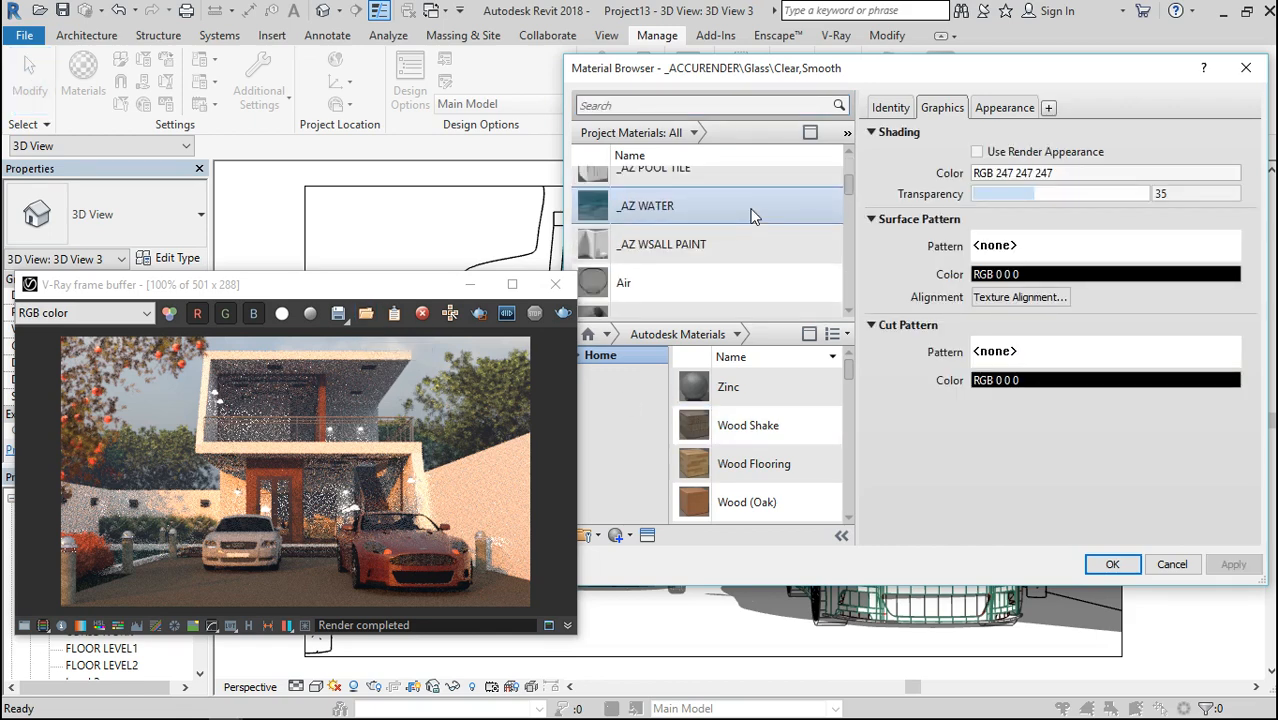
{"action": "scroll", "coordinate": [753, 215], "scroll_direction": "down", "scroll_amount": 3}
{"action": "scroll", "coordinate": [753, 215], "scroll_direction": "up", "scroll_amount": 6}
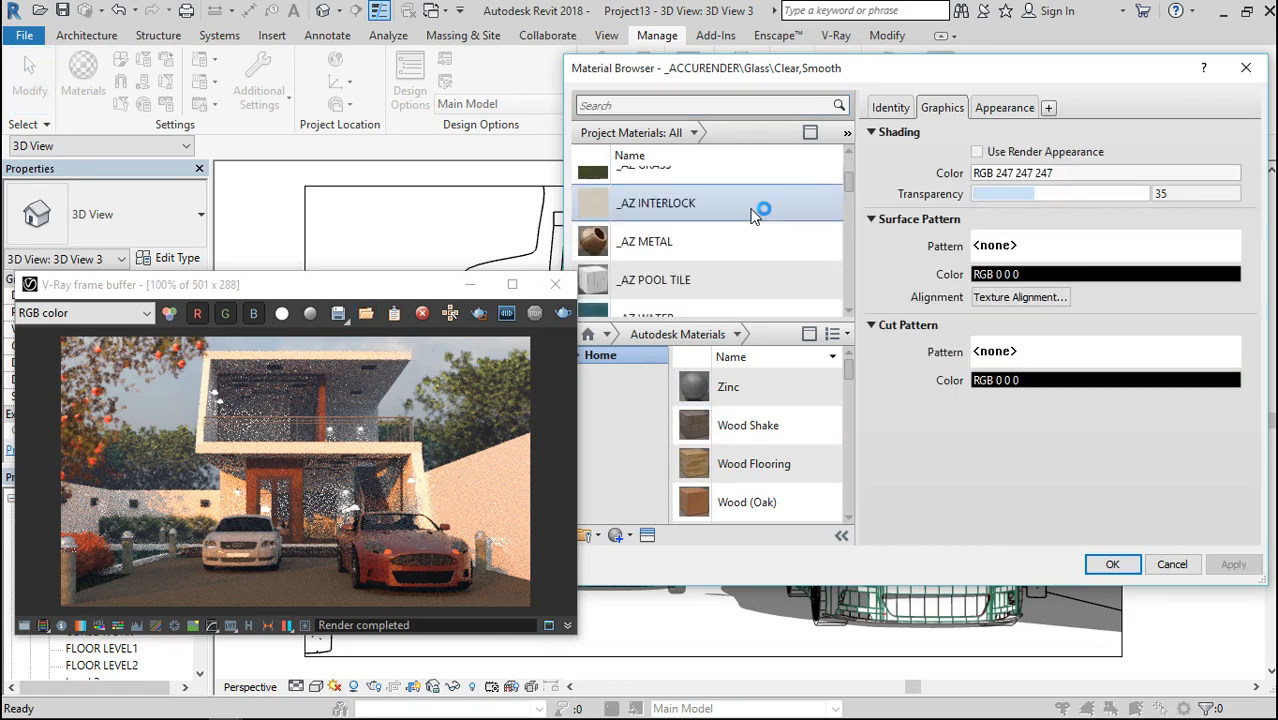
{"action": "left_click", "coordinate": [720, 208]}
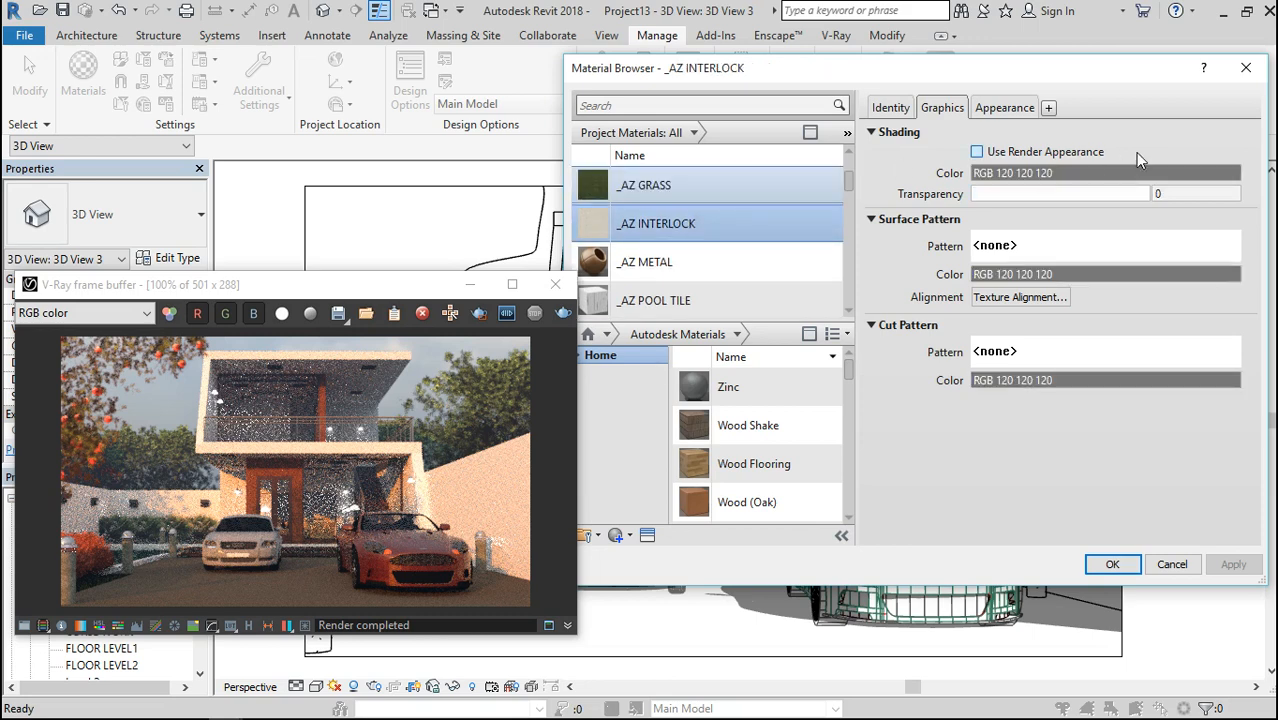
{"action": "left_click", "coordinate": [997, 107]}
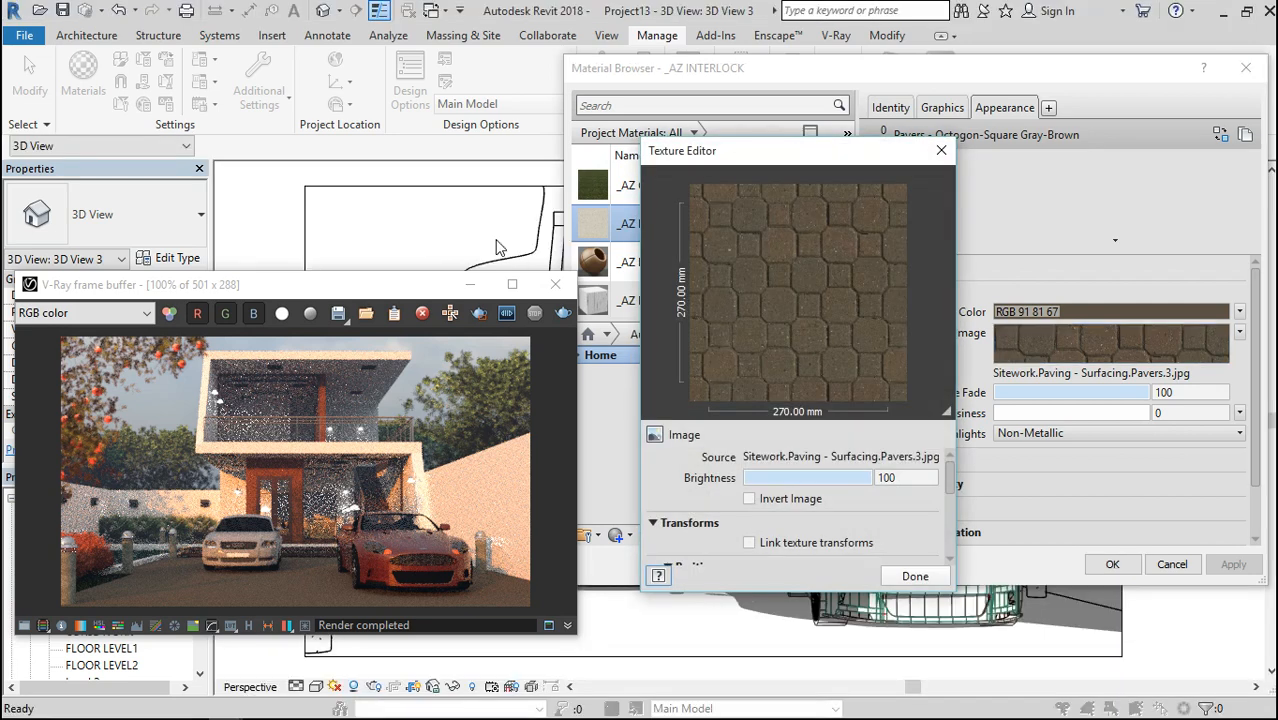
Set the sample size of the _AZ INTERLOCK paver image texture to 1000 mm in width and height.
{"action": "left_click_drag", "start_coordinate": [950, 479], "coordinate": [952, 540]}
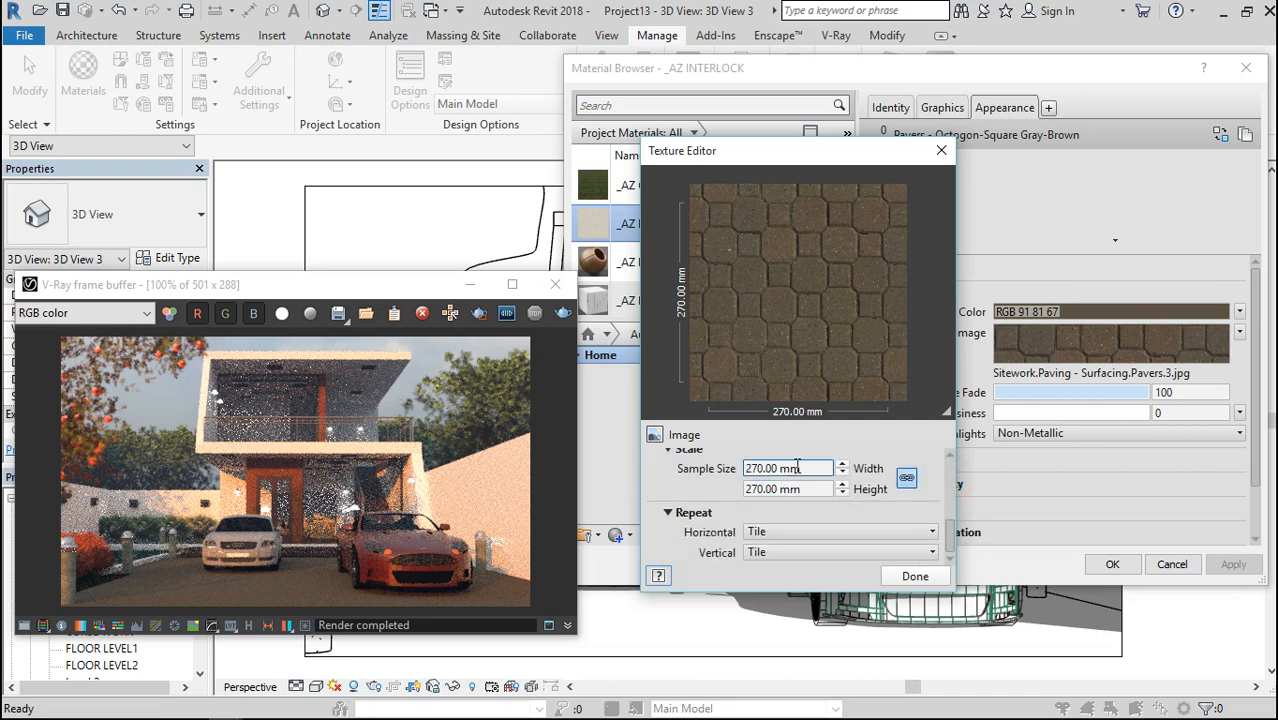
{"action": "left_click", "coordinate": [798, 468]}
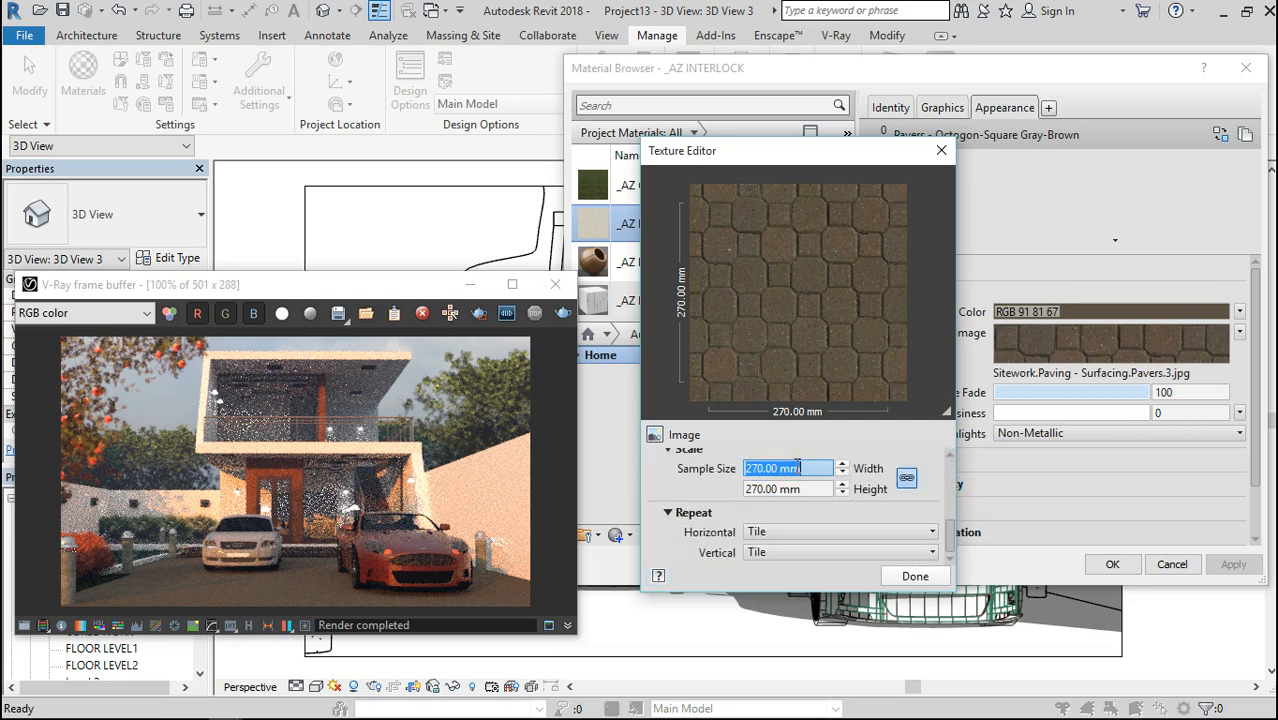
{"action": "type", "text": "1000"}
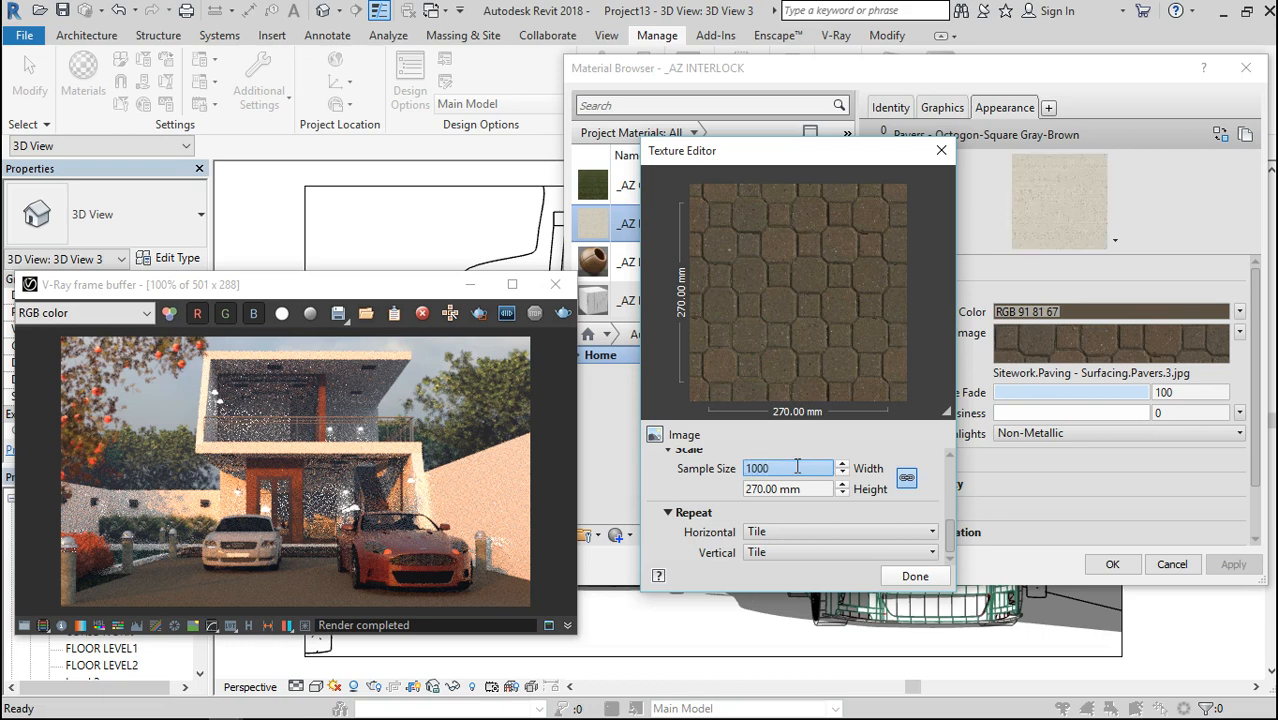
{"action": "key", "text": "Tab"}
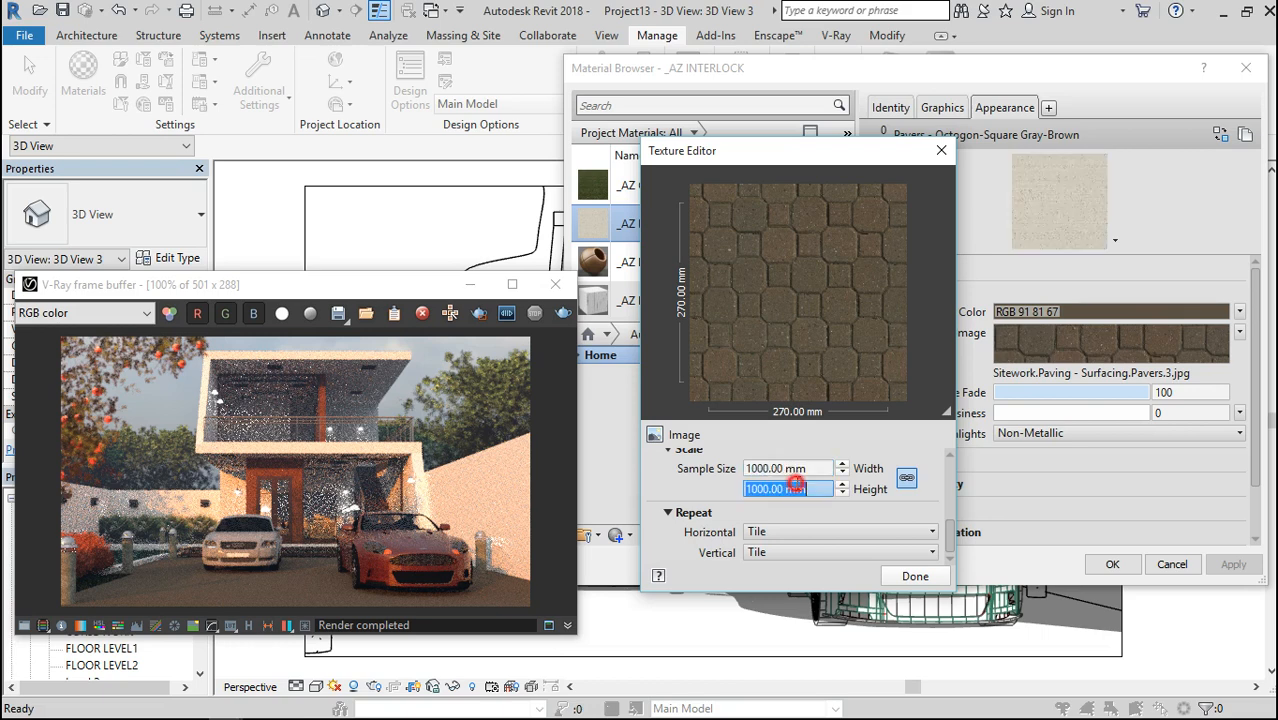
{"action": "left_click", "coordinate": [914, 576]}
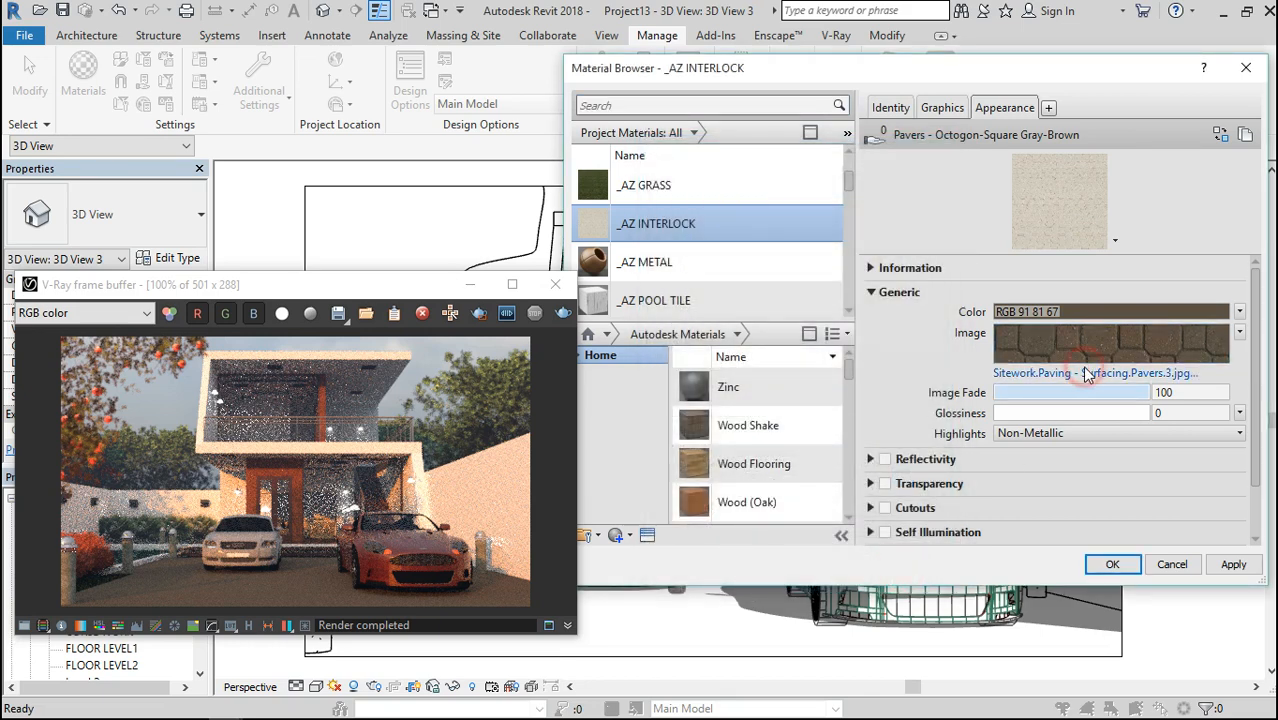
Copy the file name of the paver image used by the _AZ INTERLOCK material, without replacing the image.
{"action": "left_click", "coordinate": [1088, 373]}
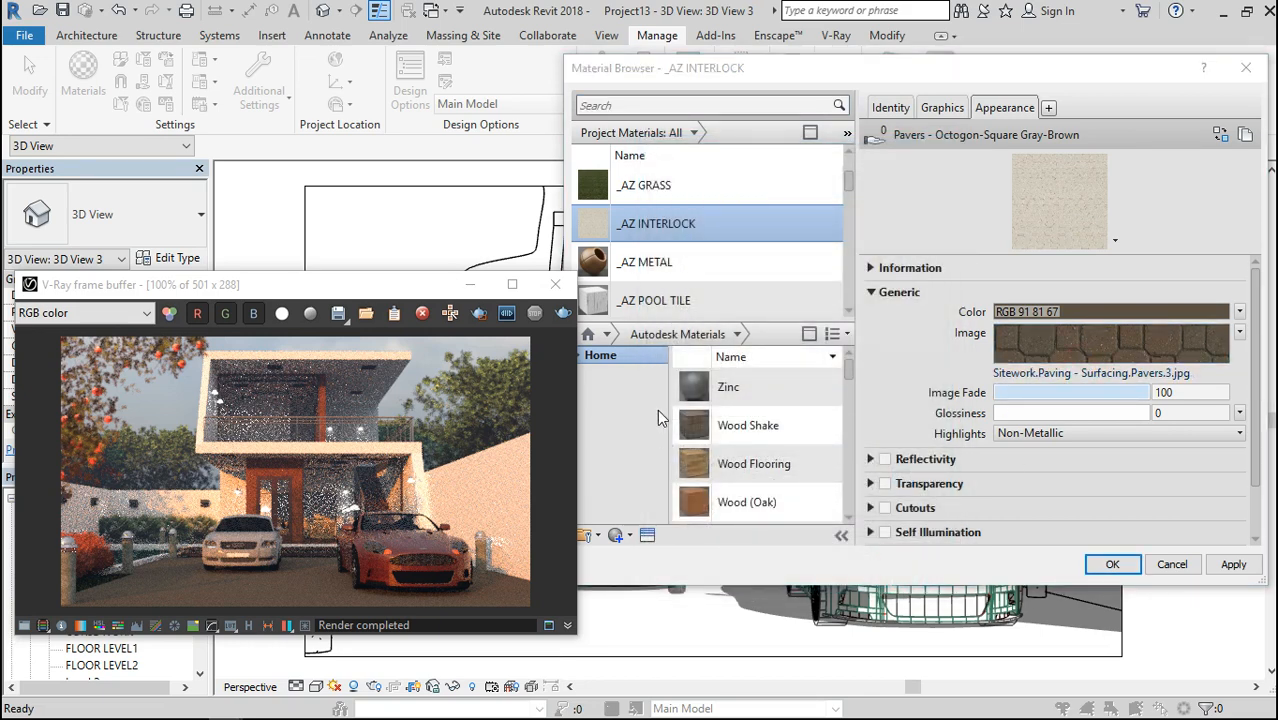
{"action": "left_click", "coordinate": [852, 447]}
{"action": "left_click_drag", "start_coordinate": [852, 447], "coordinate": [598, 455]}
{"action": "key", "text": "ctrl+c"}
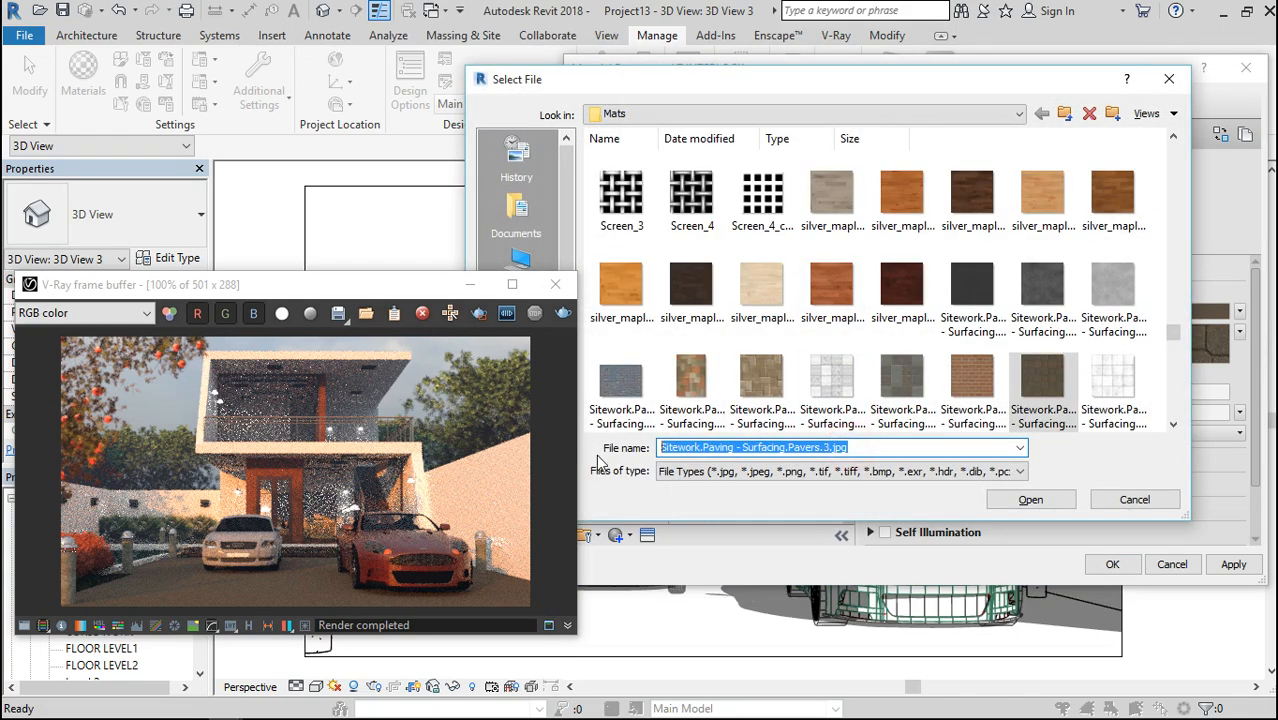
{"action": "left_click", "coordinate": [1120, 507]}
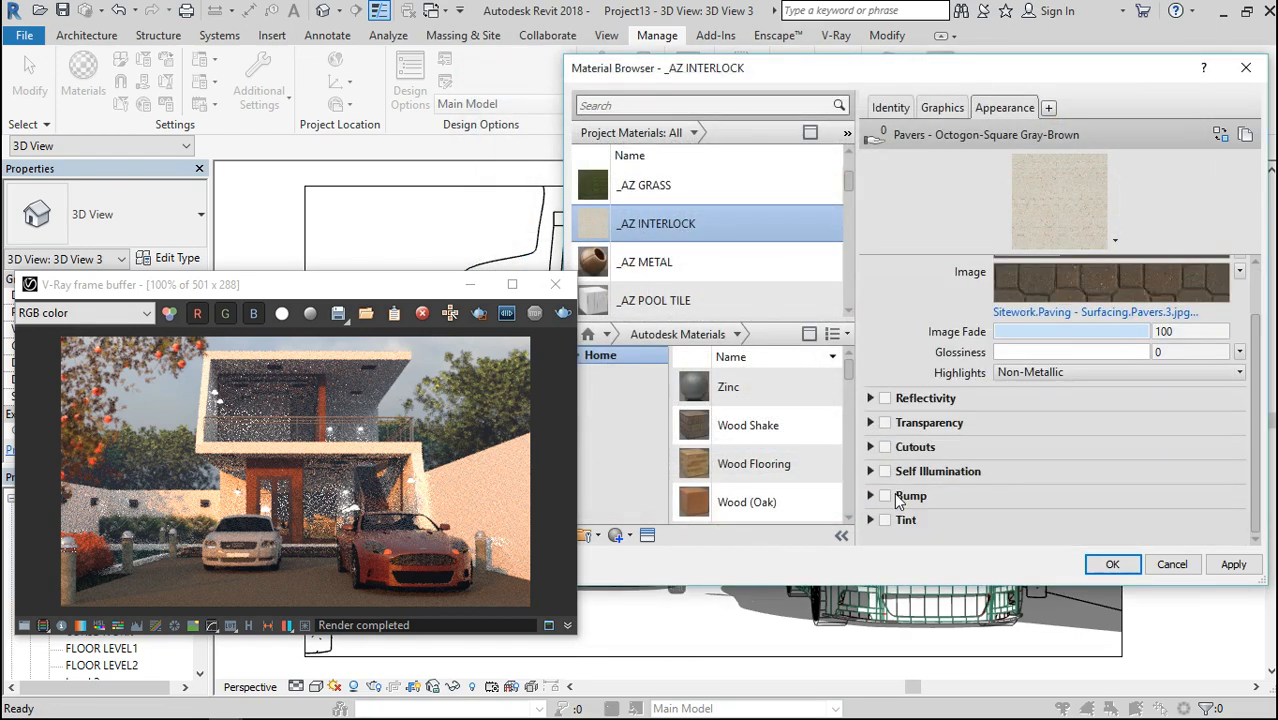
Enable bump on the _AZ INTERLOCK material using the image Sitework.Paving - Surfacing.Pavers.3.jpg.
{"action": "left_click", "coordinate": [885, 496]}
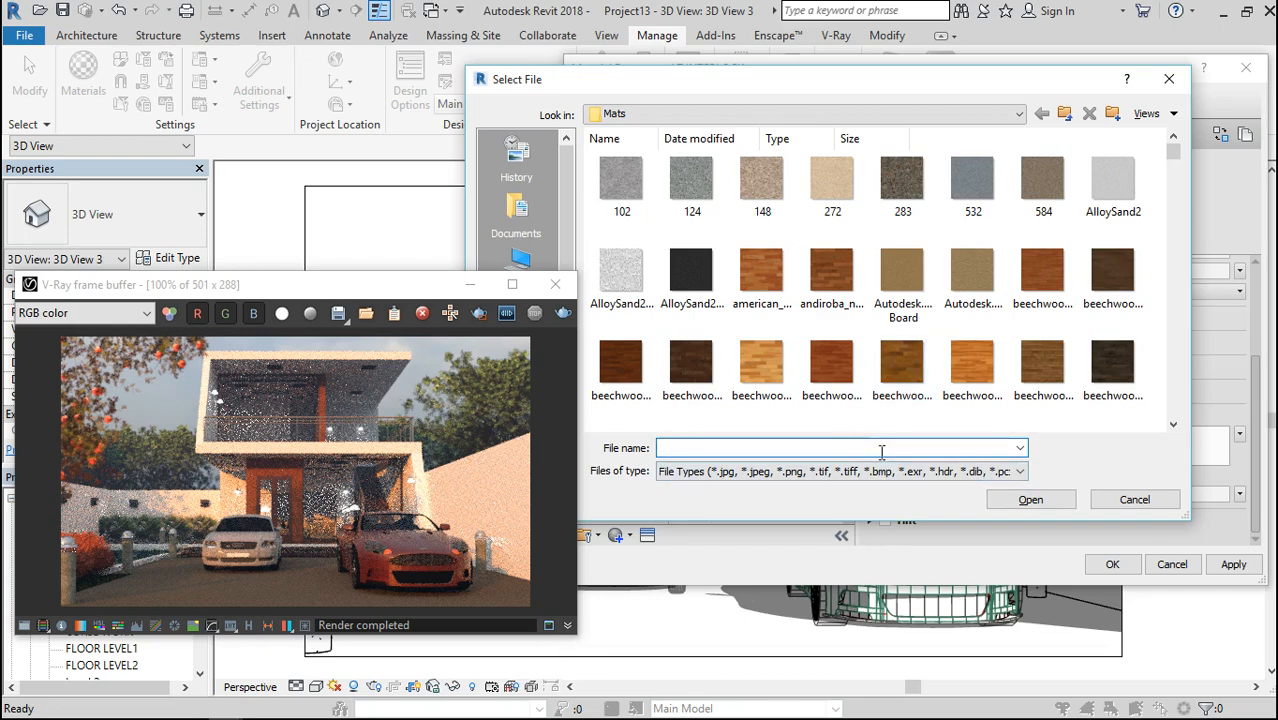
{"action": "key", "text": "ctrl+v"}
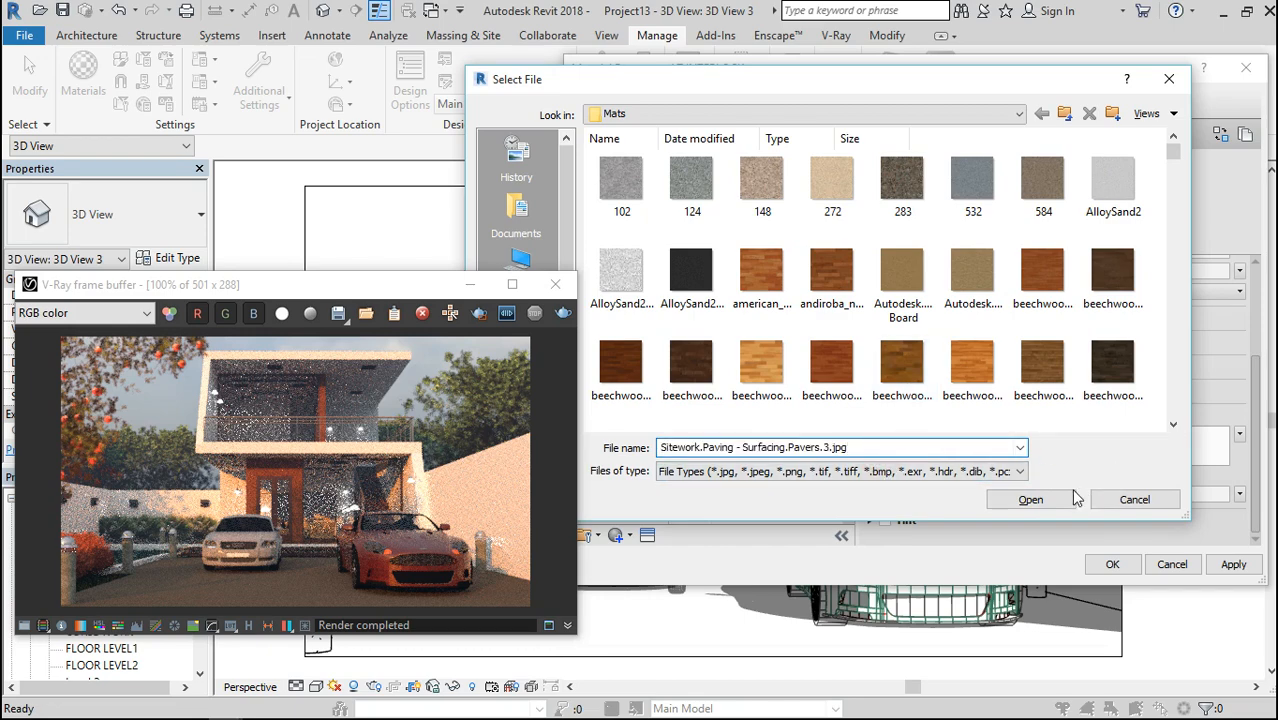
{"action": "left_click", "coordinate": [1045, 503]}
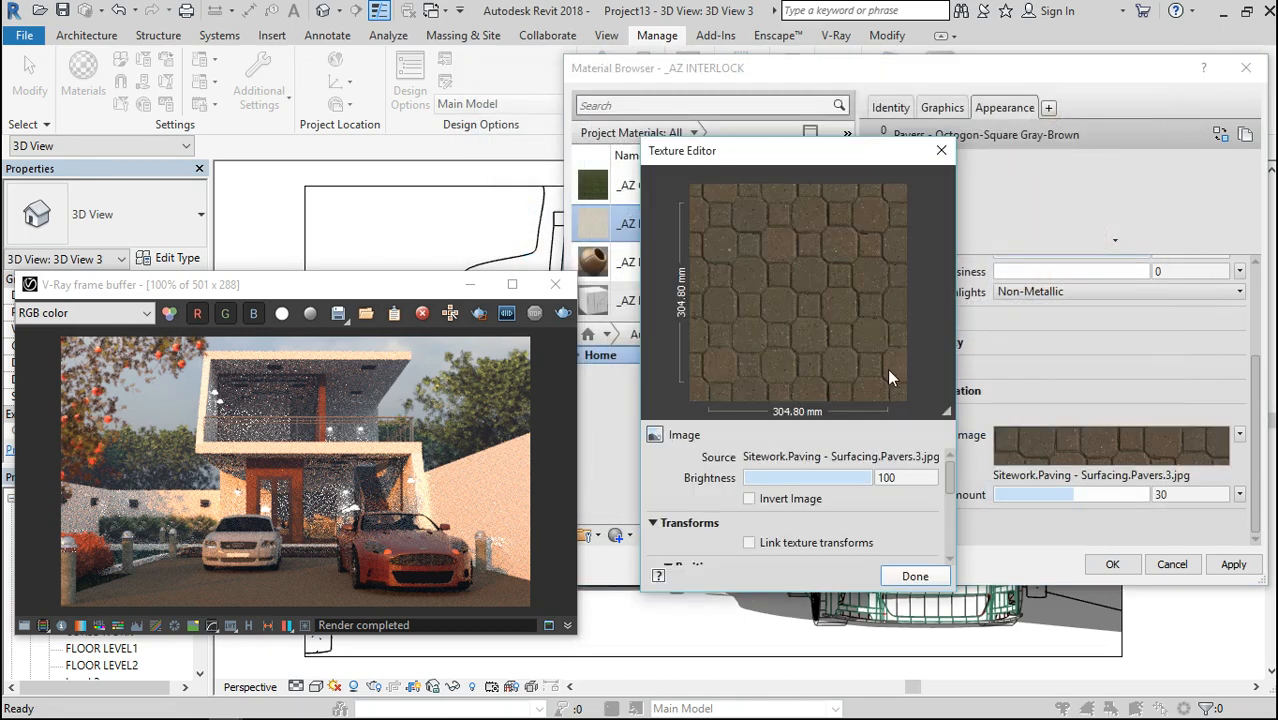
Set the bump texture's sample size to 1000 mm, keeping width and height linked.
{"action": "scroll", "coordinate": [686, 505], "scroll_direction": "down", "scroll_amount": 5}
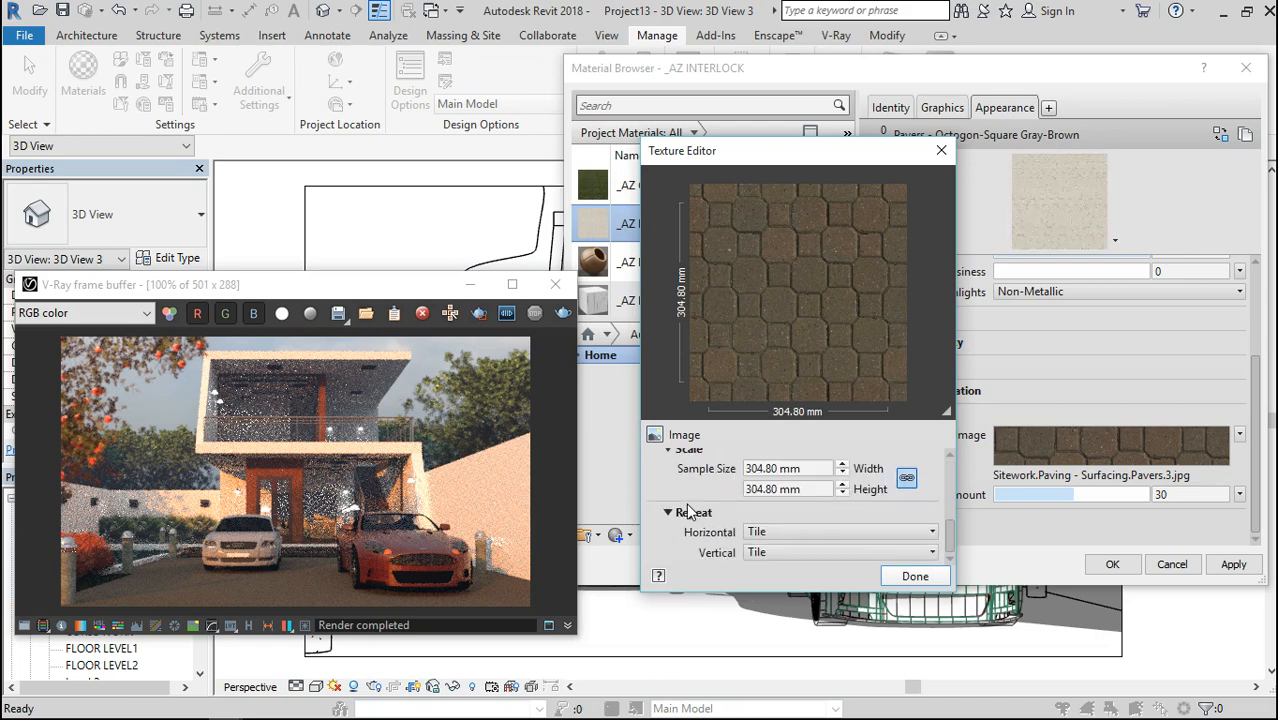
{"action": "double_click", "coordinate": [803, 467]}
{"action": "type", "text": "1000"}
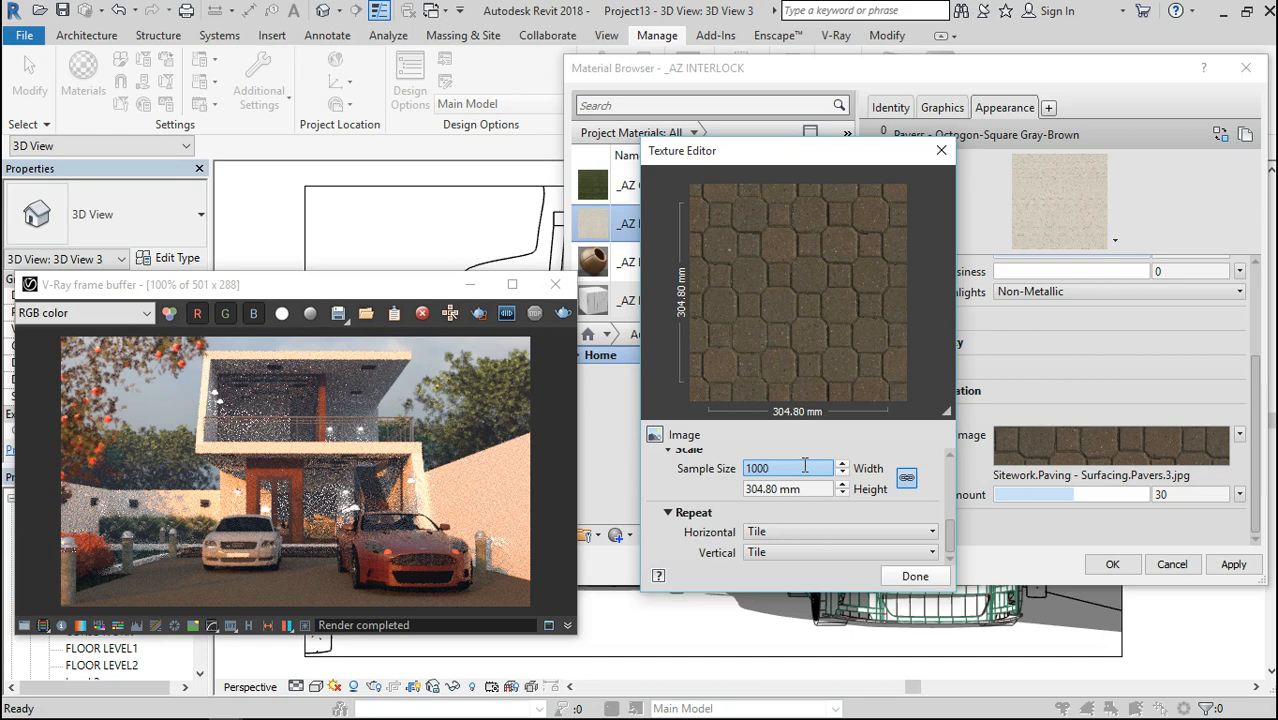
{"action": "key", "text": "Tab"}
{"action": "left_click", "coordinate": [915, 577]}
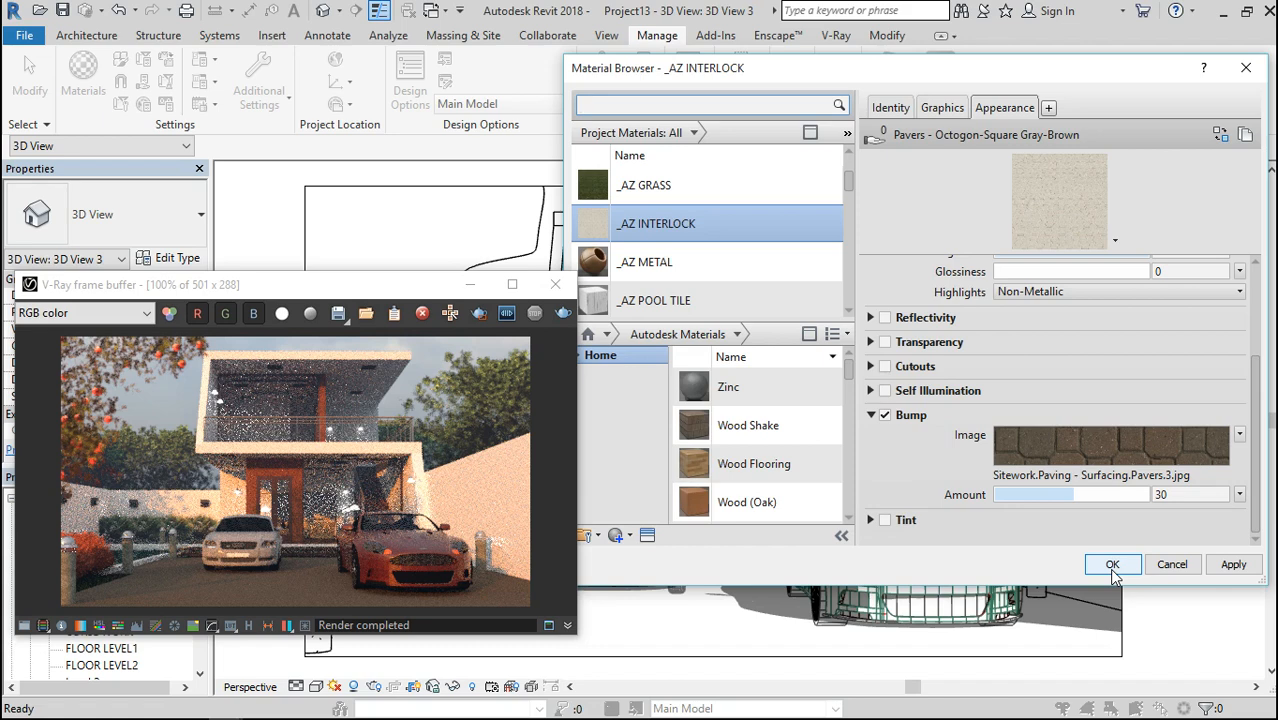
Apply the _AZ INTERLOCK material changes, and close the Material Browser and the V-Ray frame buffer.
{"action": "left_click", "coordinate": [1231, 564]}
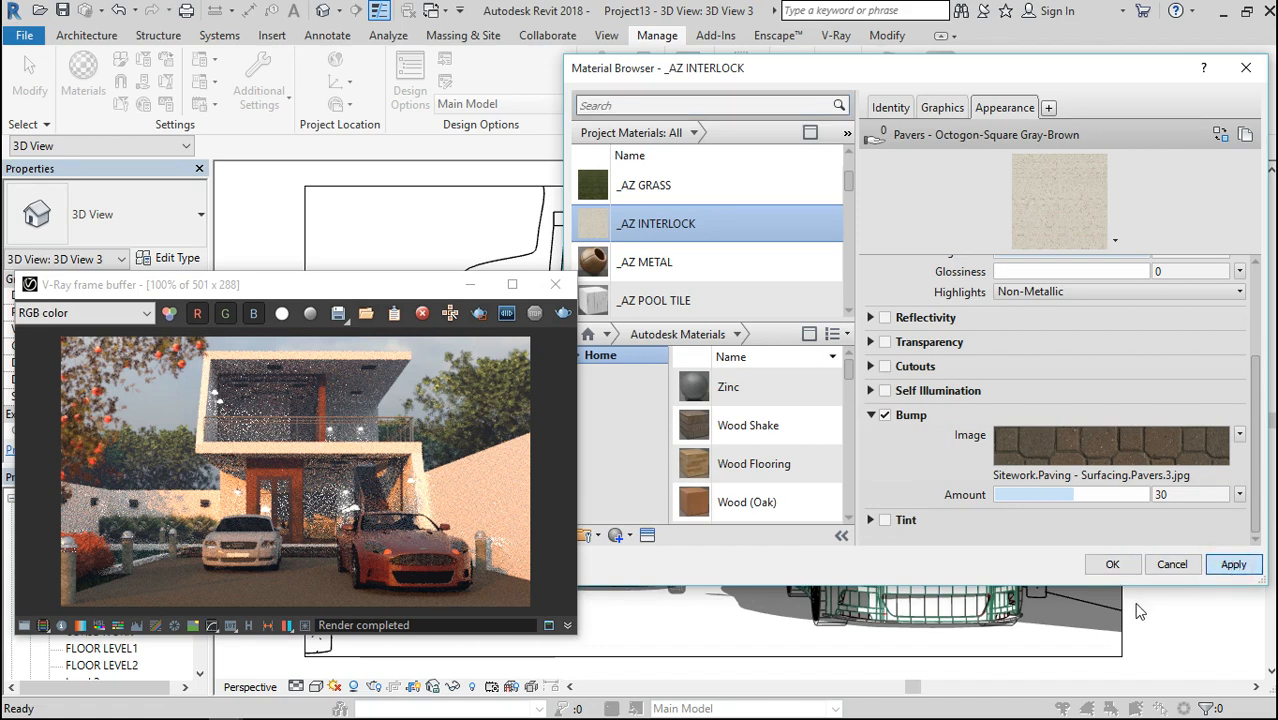
{"action": "left_click", "coordinate": [1103, 566]}
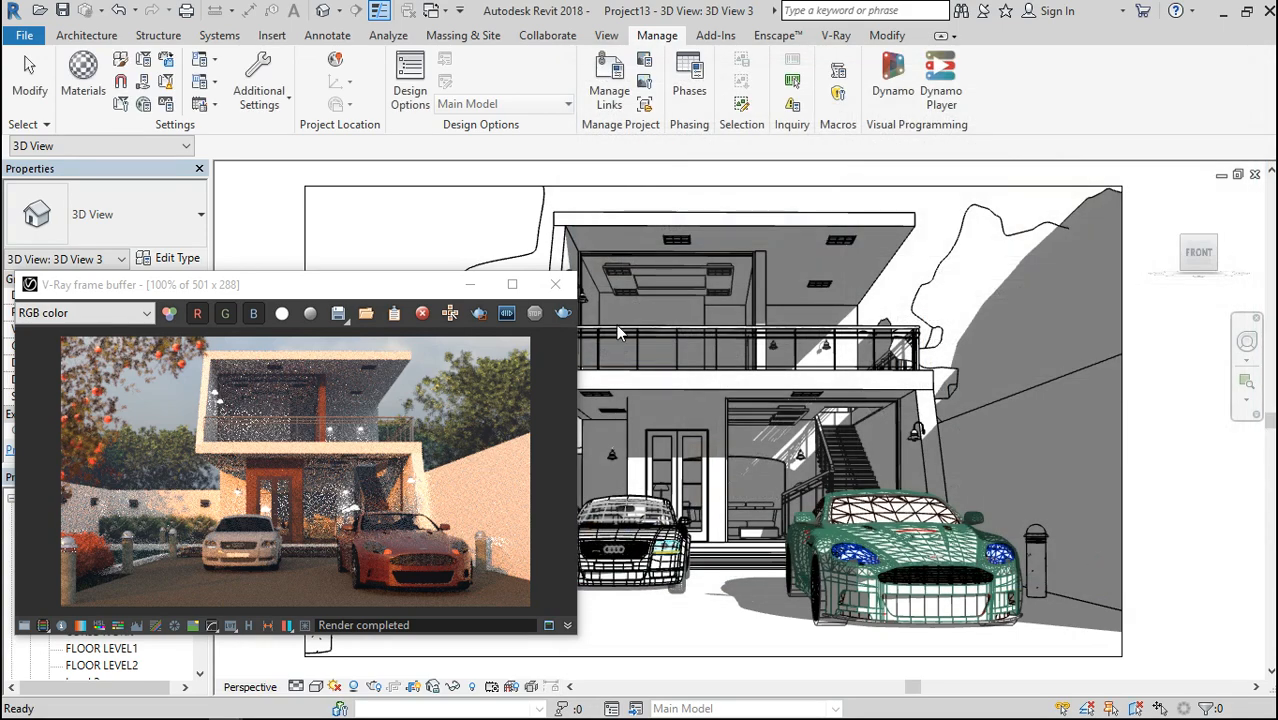
{"action": "left_click", "coordinate": [555, 284]}
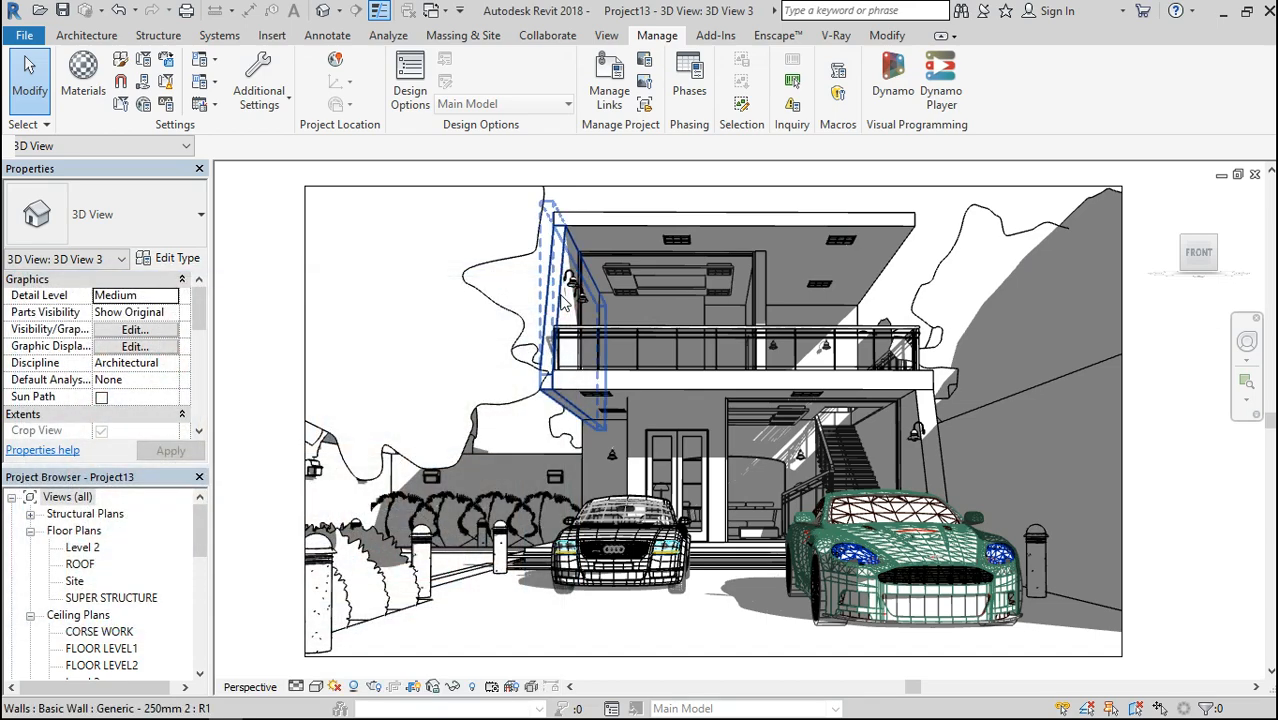